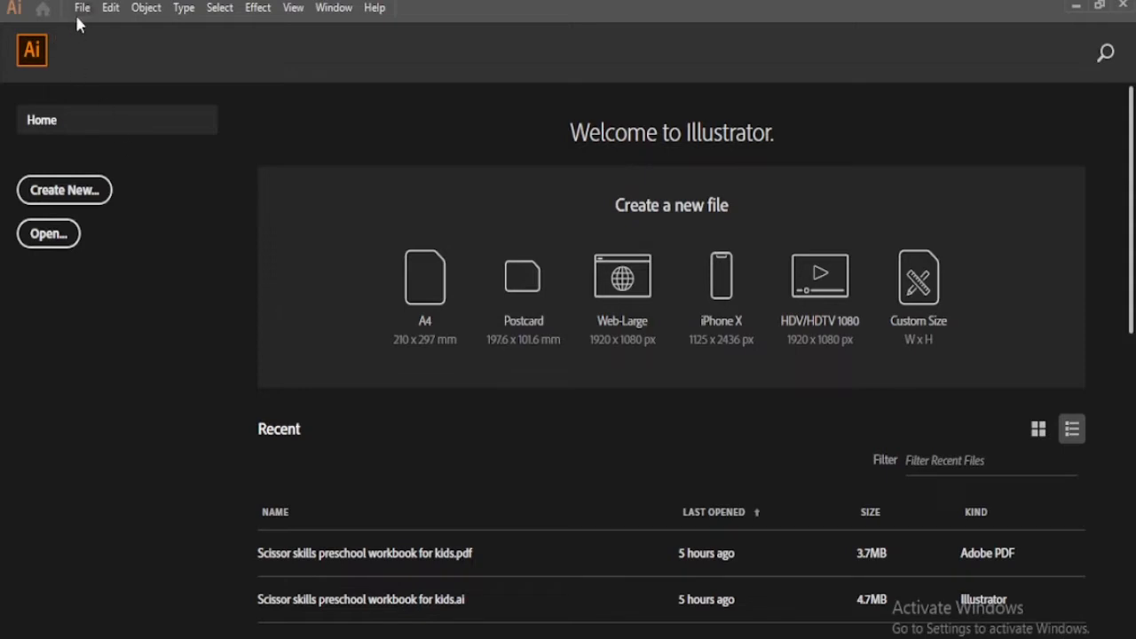
# Start a new document based on the Letter preset from the Print category
pyautogui.click(73, 185)
pyautogui.click(83, 8)
pyautogui.click(114, 30)
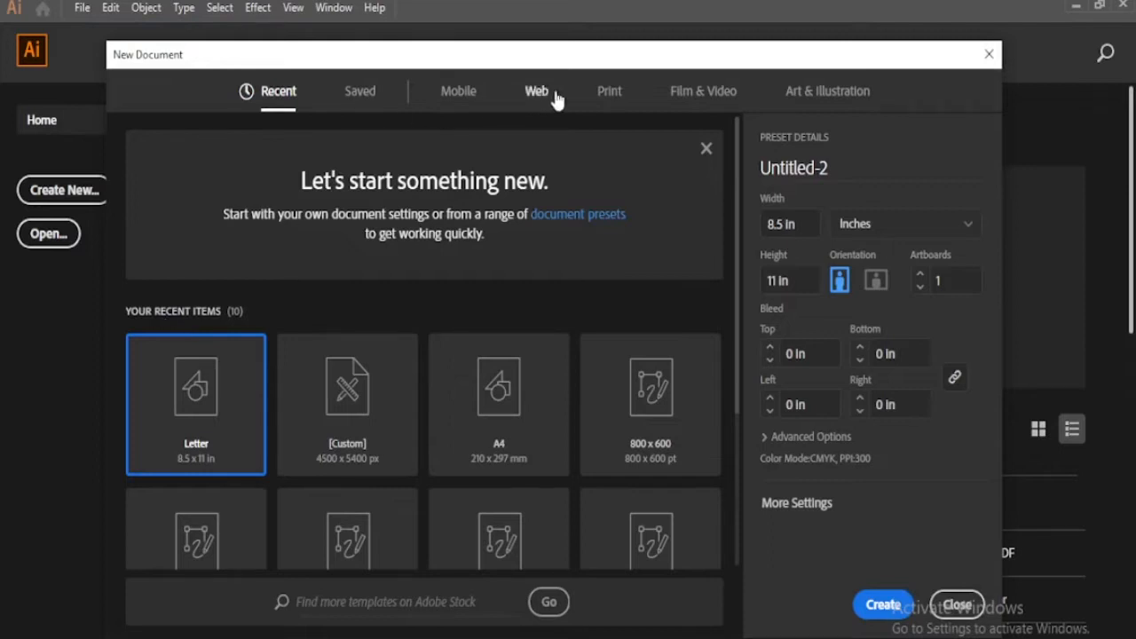
pyautogui.click(604, 91)
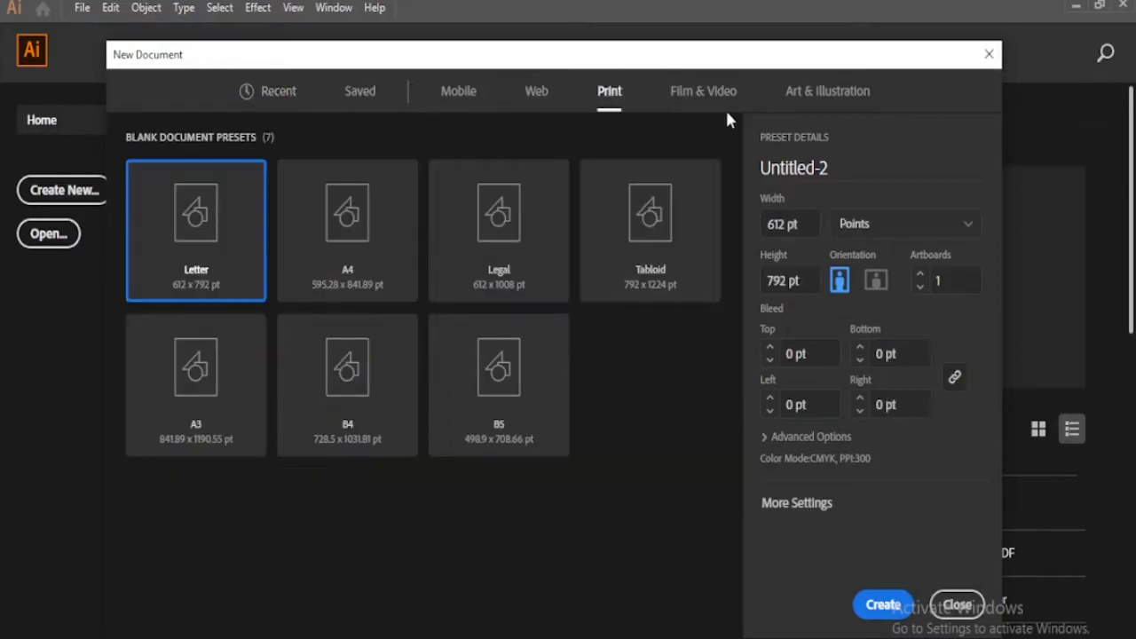
pyautogui.click(863, 94)
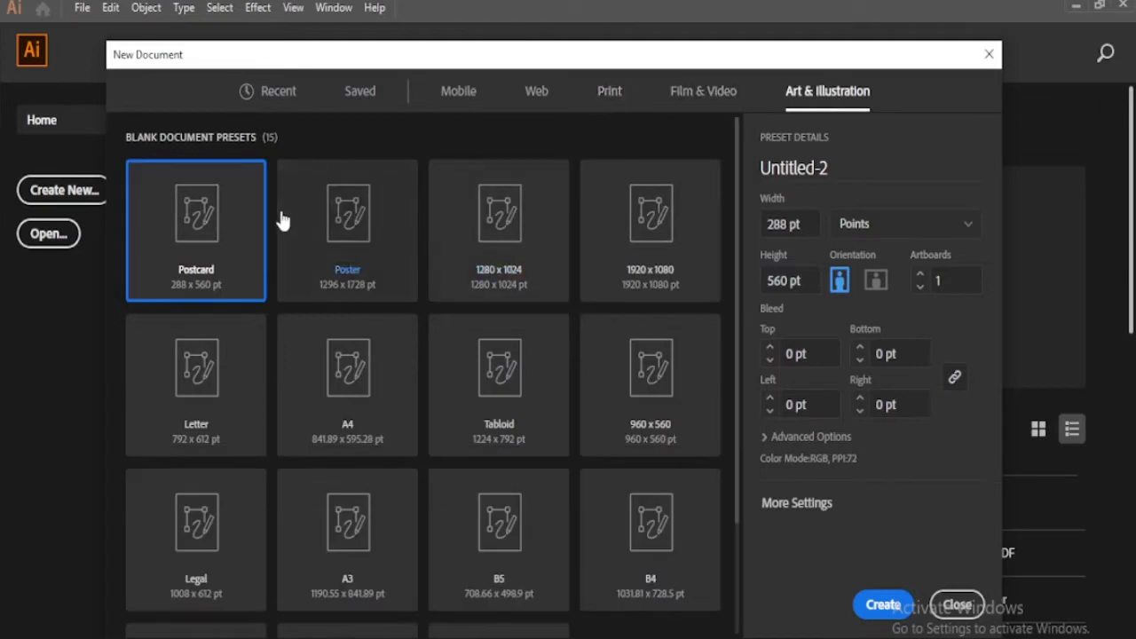
pyautogui.click(607, 99)
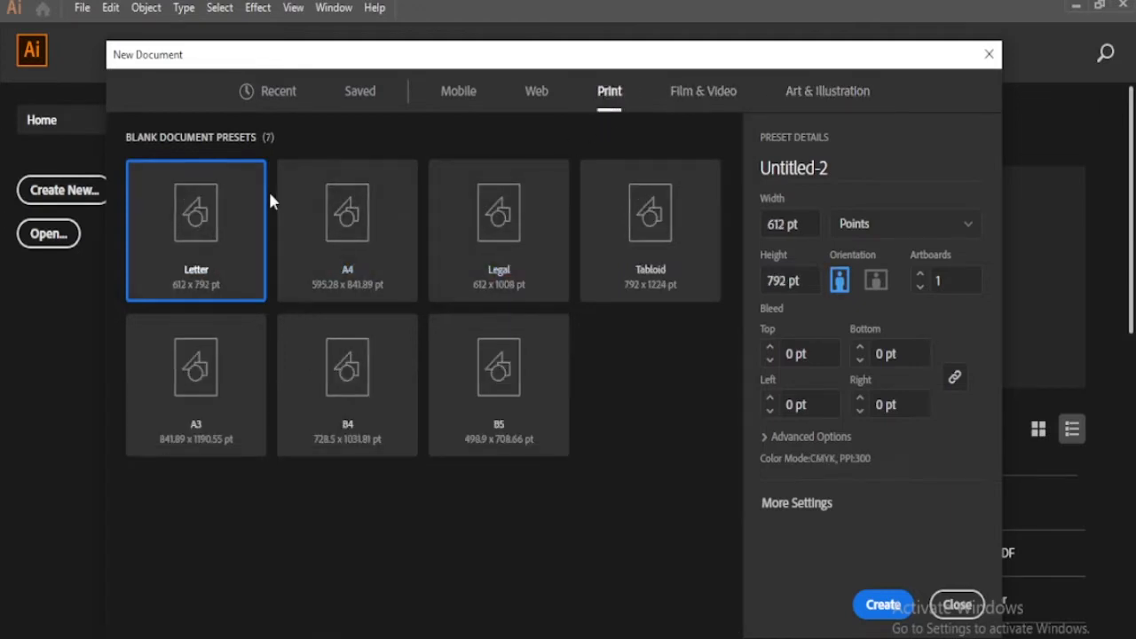
# Set the document units to pixels with a 4500 px width and 5400 px height, and create the document
pyautogui.click(901, 227)
pyautogui.click(896, 413)
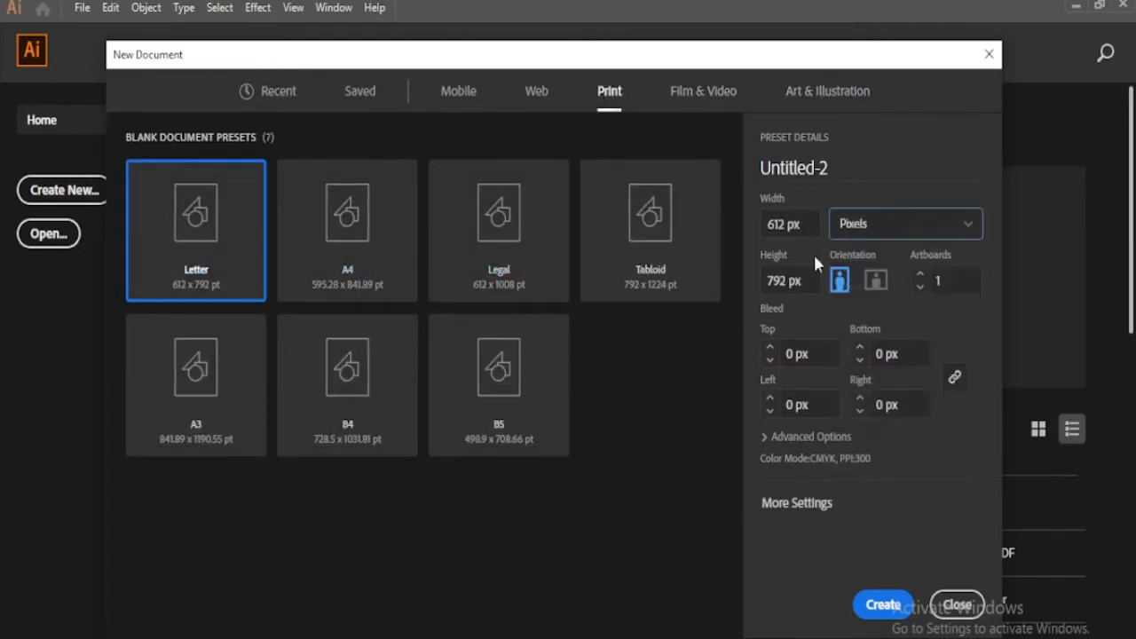
pyautogui.click(803, 229)
pyautogui.write('4500')
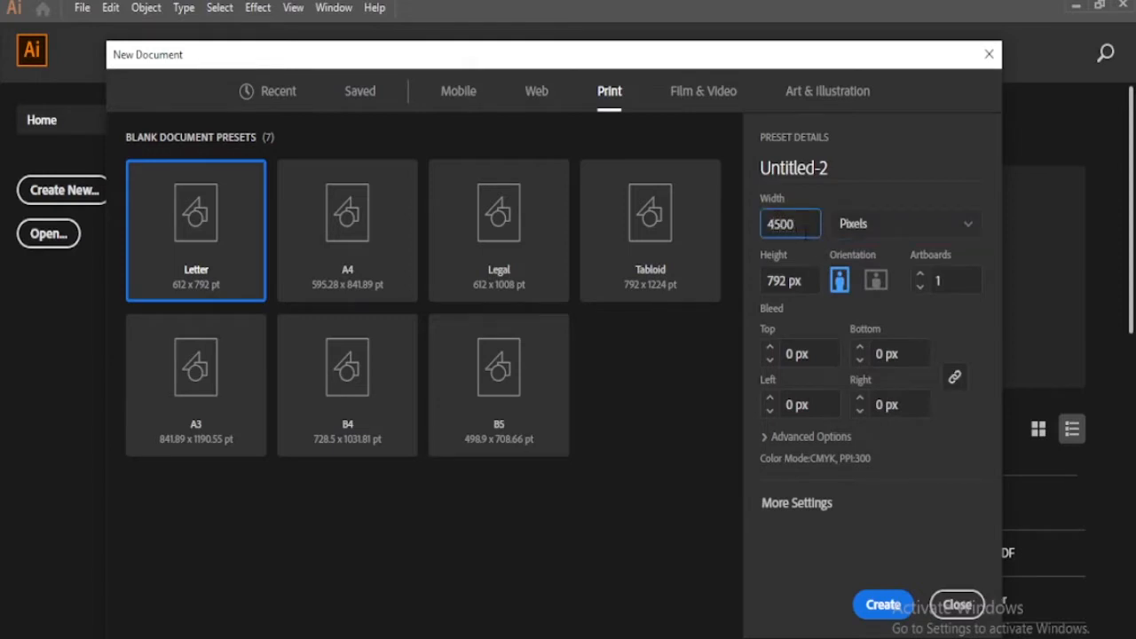
pyautogui.click(796, 280)
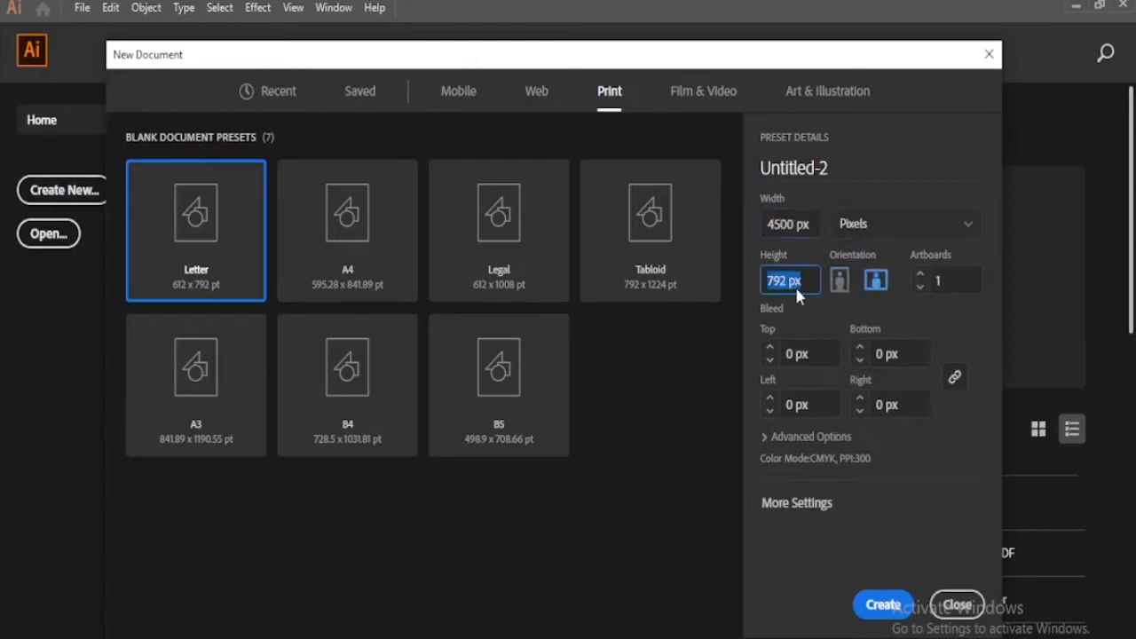
pyautogui.write('5400')
pyautogui.click(957, 275)
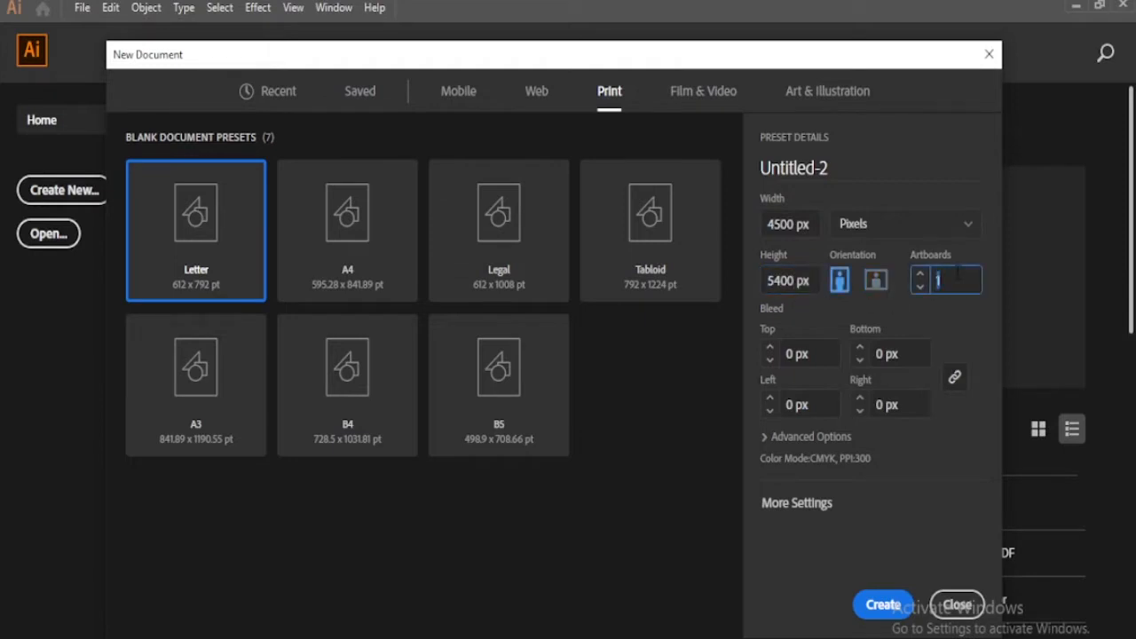
pyautogui.click(879, 605)
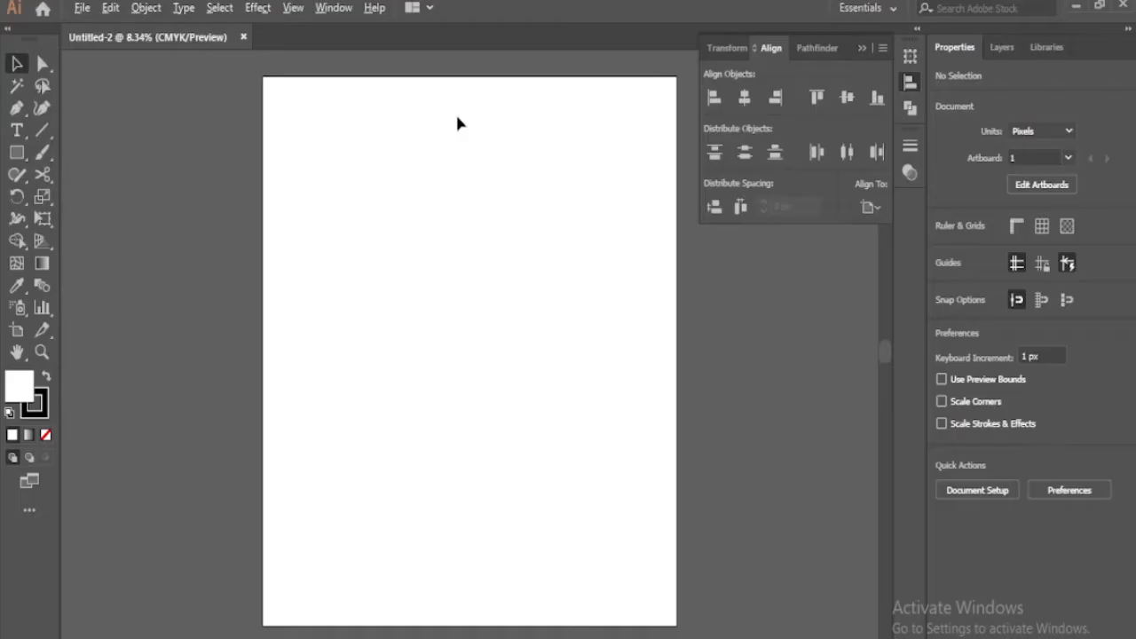
# Collapse the floating Align options so the artboard area is unobstructed
pyautogui.hotkey('ctrl', '-')
pyautogui.click(861, 48)
pyautogui.moveTo(396, 172)
pyautogui.mouseDown()
pyautogui.moveTo(387, 231)
pyautogui.moveTo(386, 189)
pyautogui.mouseUp()
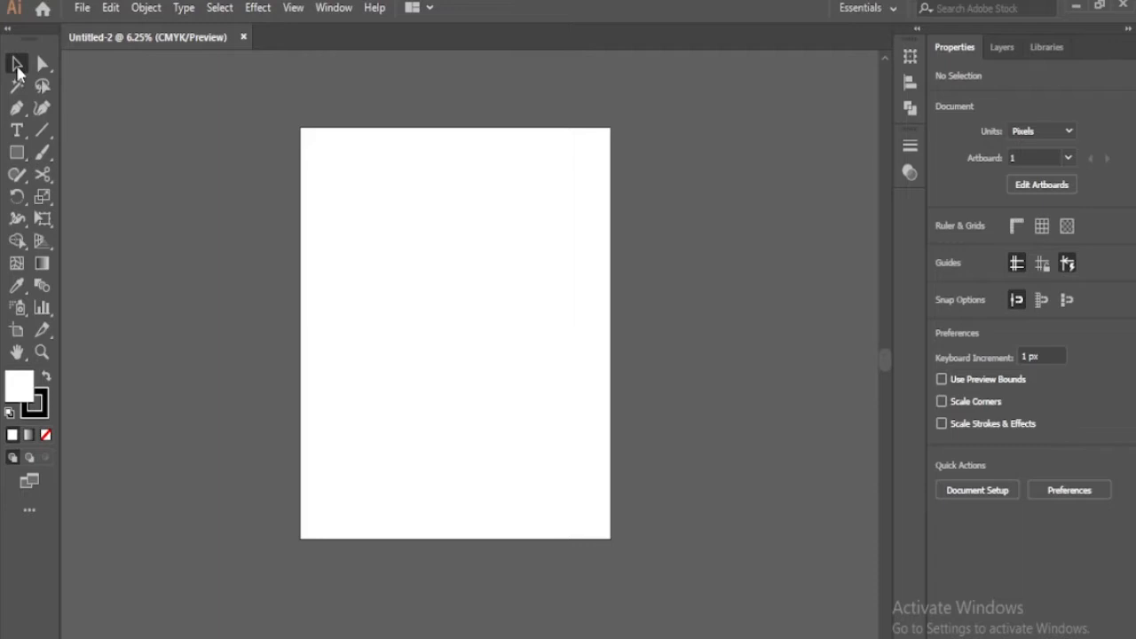
# Set the tools display to the Advanced toolbar
pyautogui.click(335, 9)
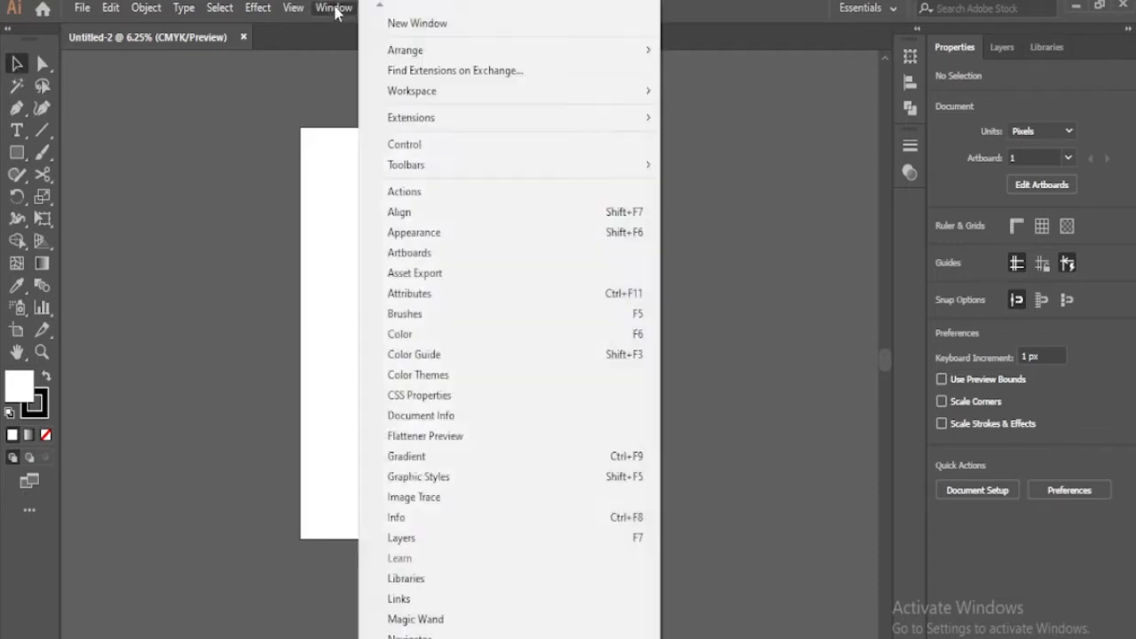
pyautogui.moveTo(449, 168)
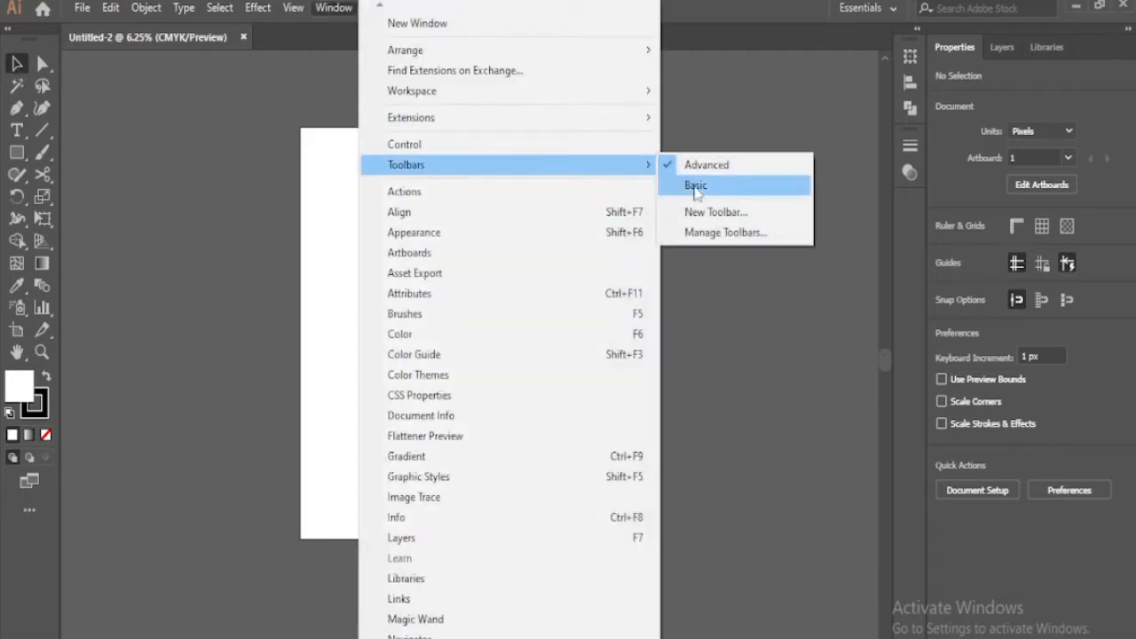
pyautogui.click(709, 164)
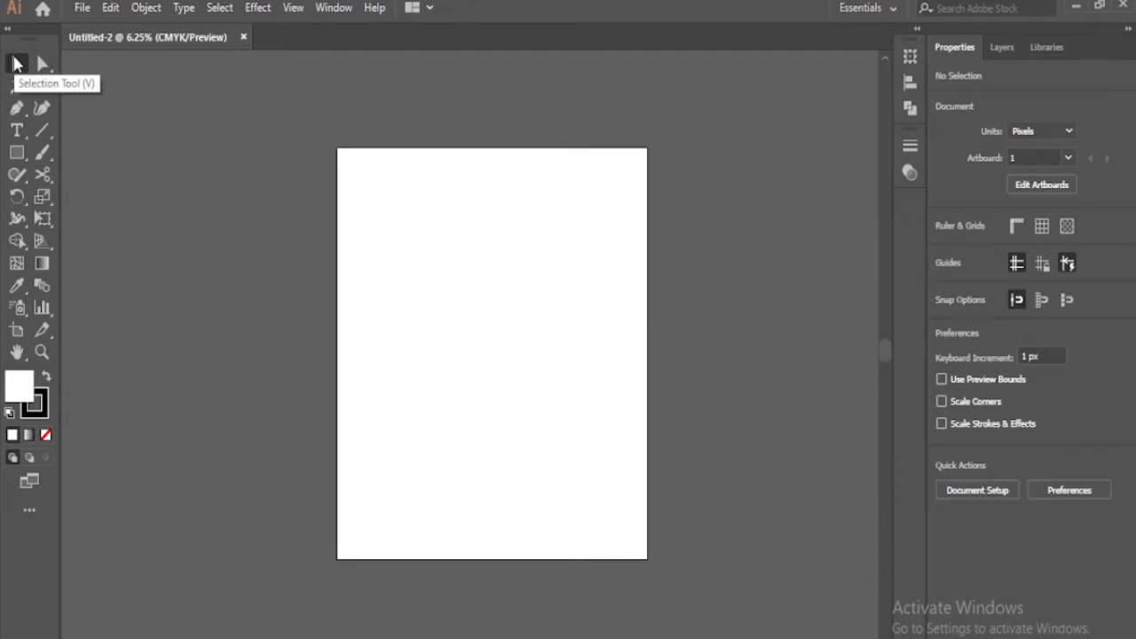
# Draw a square about 3347 px wide and high on the upper part of the artboard
pyautogui.click(17, 63)
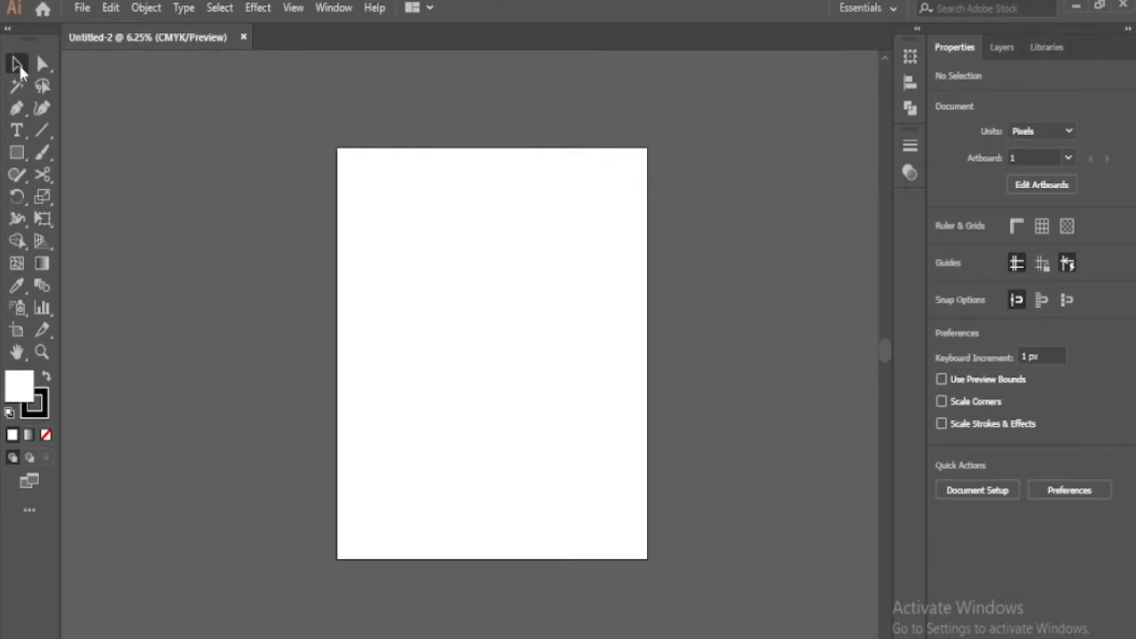
pyautogui.scroll(1, 239, 160)
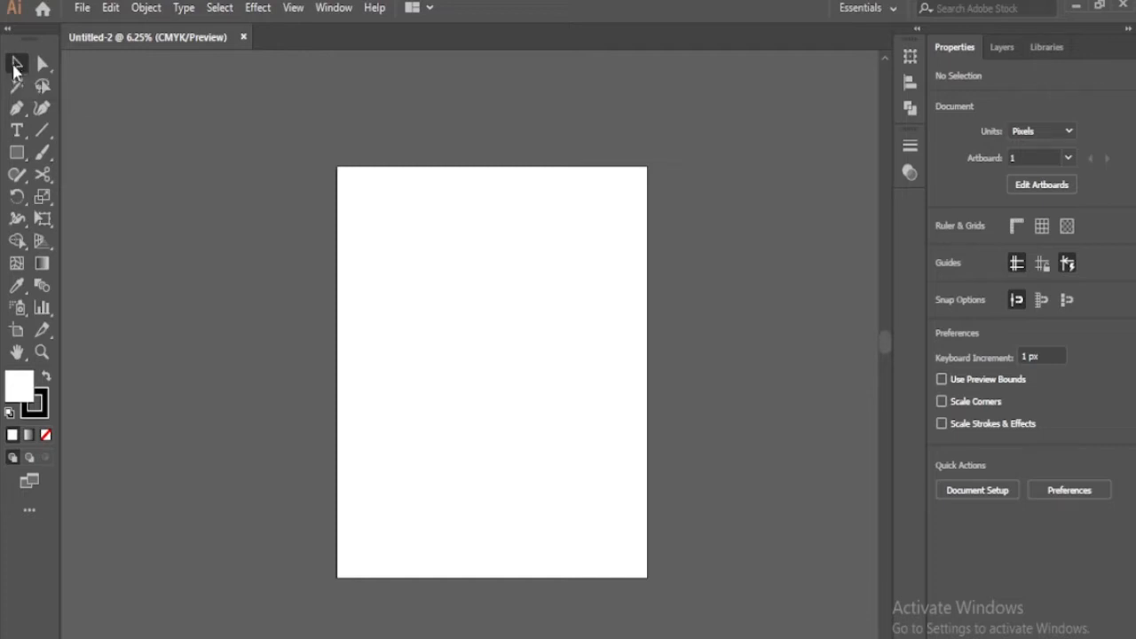
pyautogui.click(11, 157)
pyautogui.moveTo(370, 213); pyautogui.dragTo(600, 468)
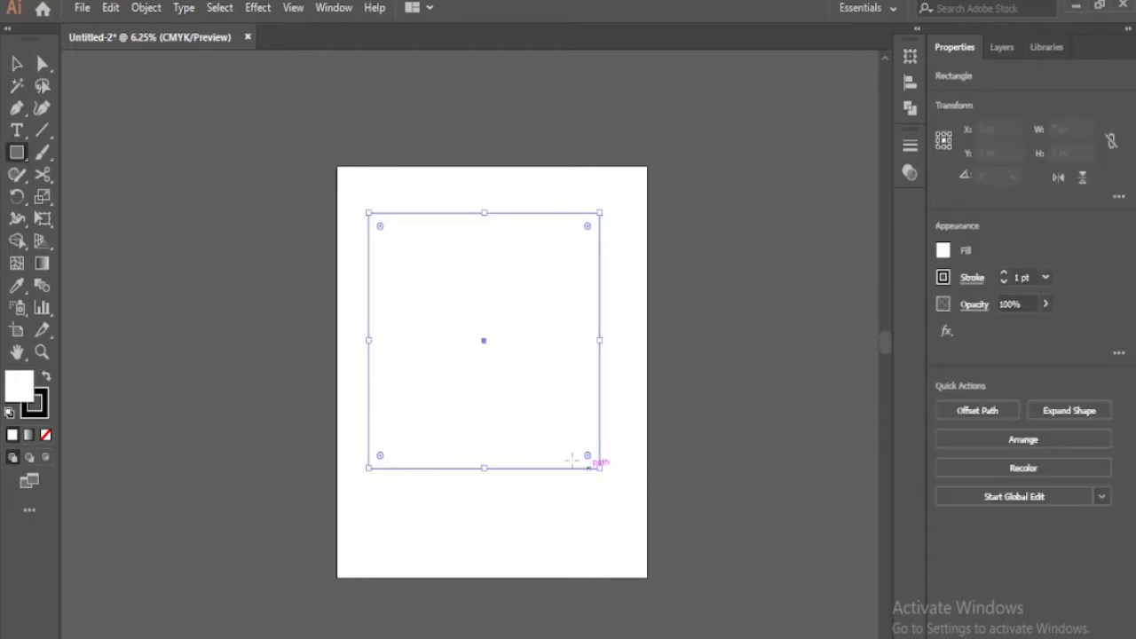
pyautogui.press('v')
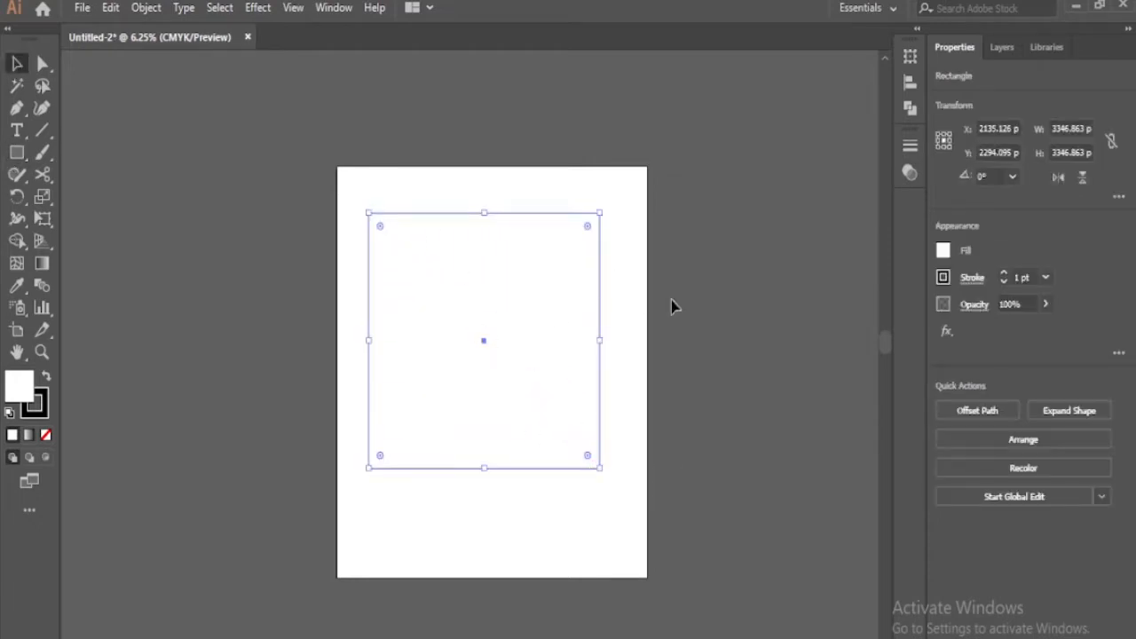
# Fill the square with black and deselect it
pyautogui.click(945, 253)
pyautogui.click(797, 316)
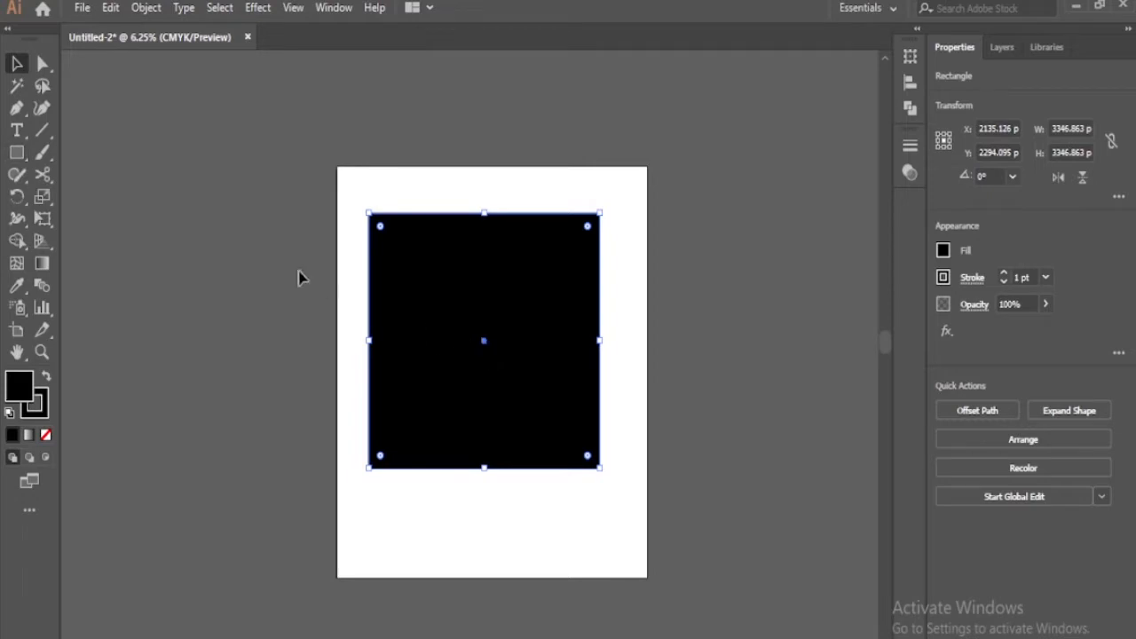
pyautogui.click(260, 250)
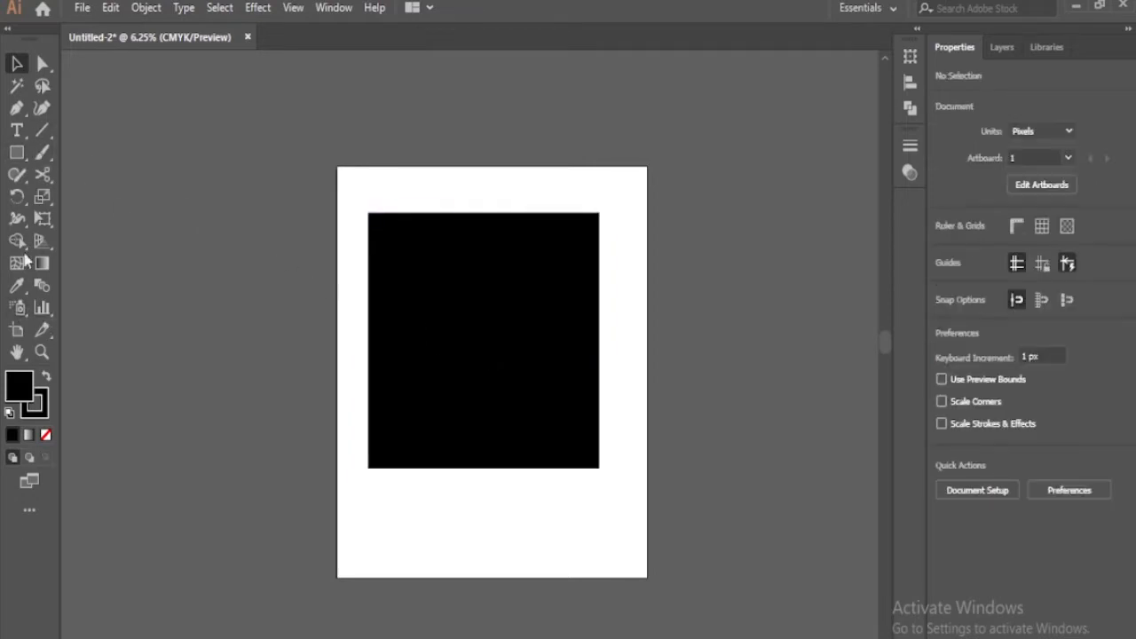
# Try adding an area text frame across the black square, and undo it
pyautogui.click(16, 130)
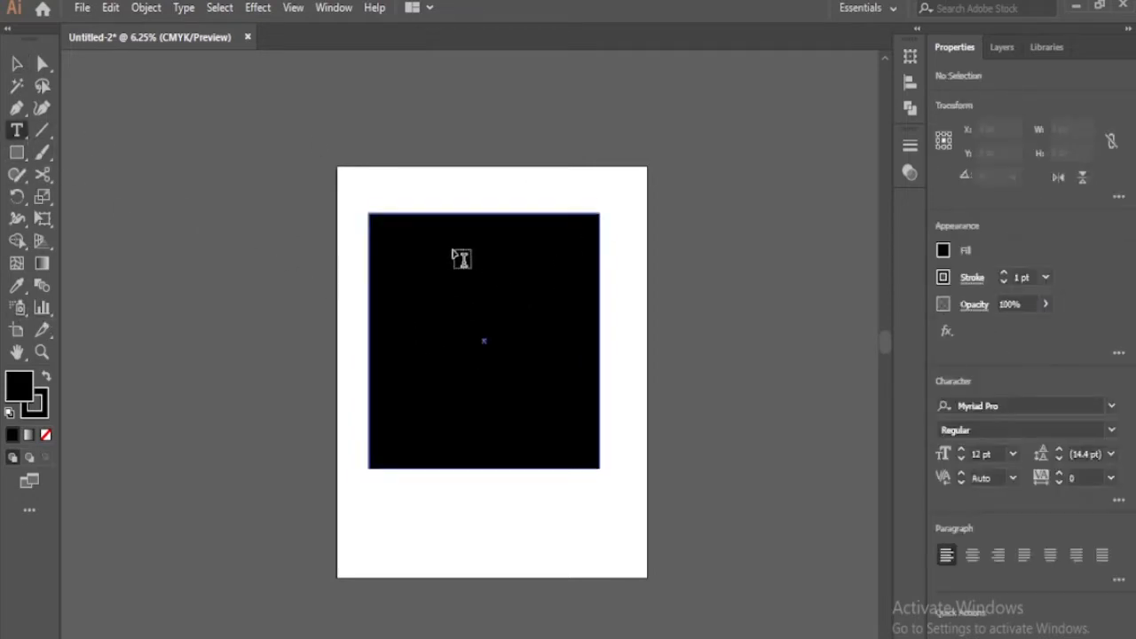
pyautogui.moveTo(453, 250); pyautogui.dragTo(648, 321)
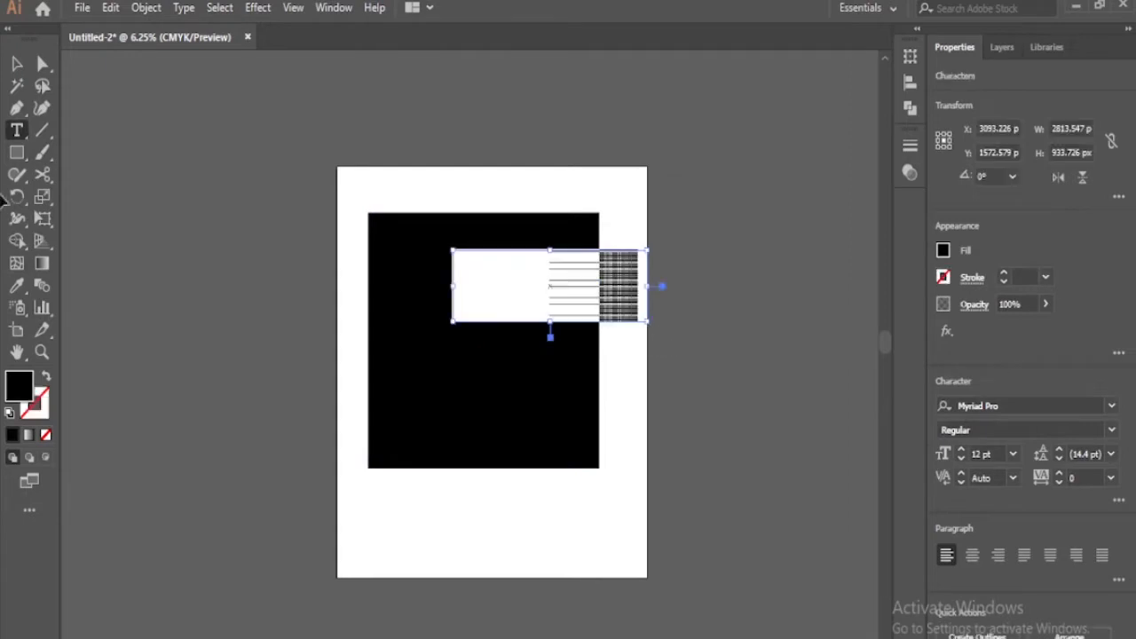
pyautogui.hotkey('ctrl', 'z')
# Move the black square partly off the artboard's left edge, centred at about X 1347 px, Y 2294 px
pyautogui.click(16, 63)
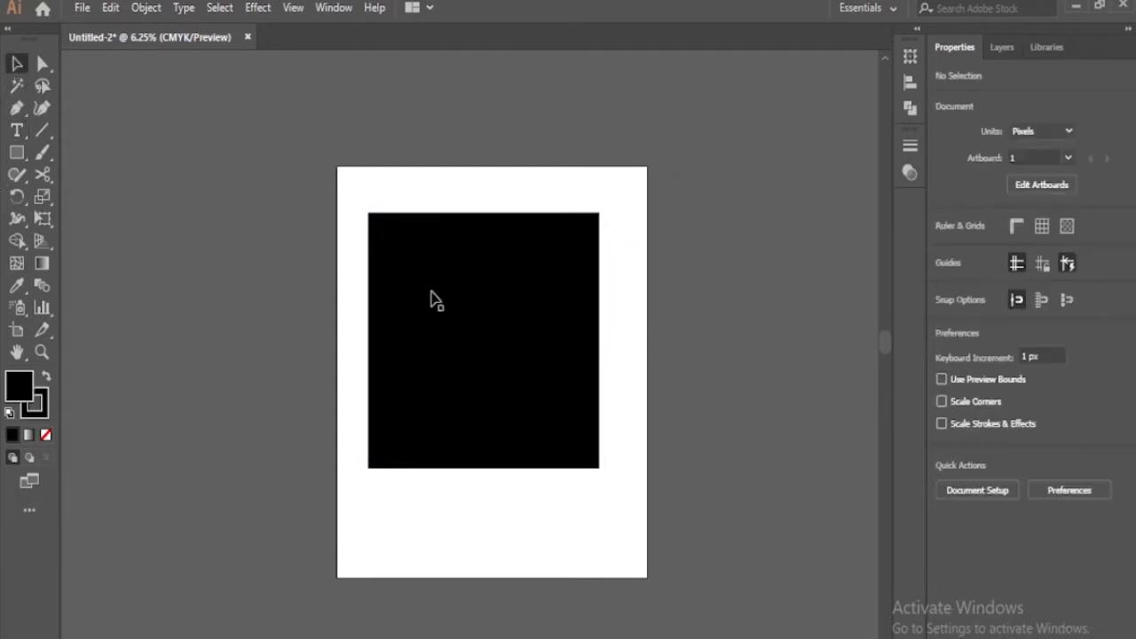
pyautogui.moveTo(454, 282); pyautogui.dragTo(368, 297)
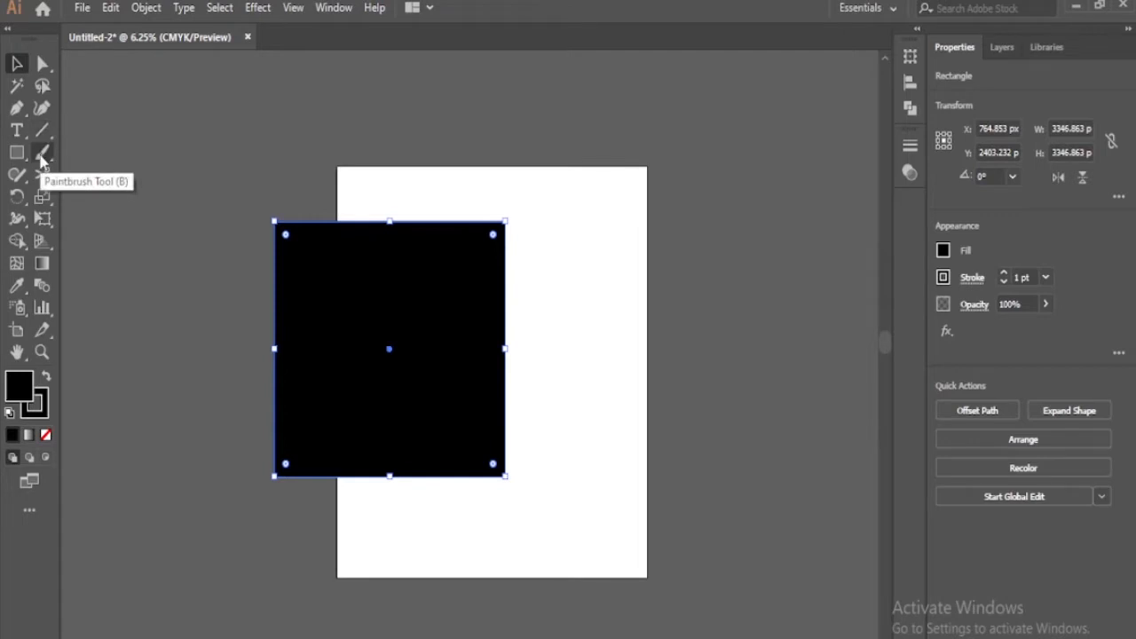
pyautogui.moveTo(455, 320); pyautogui.dragTo(495, 311)
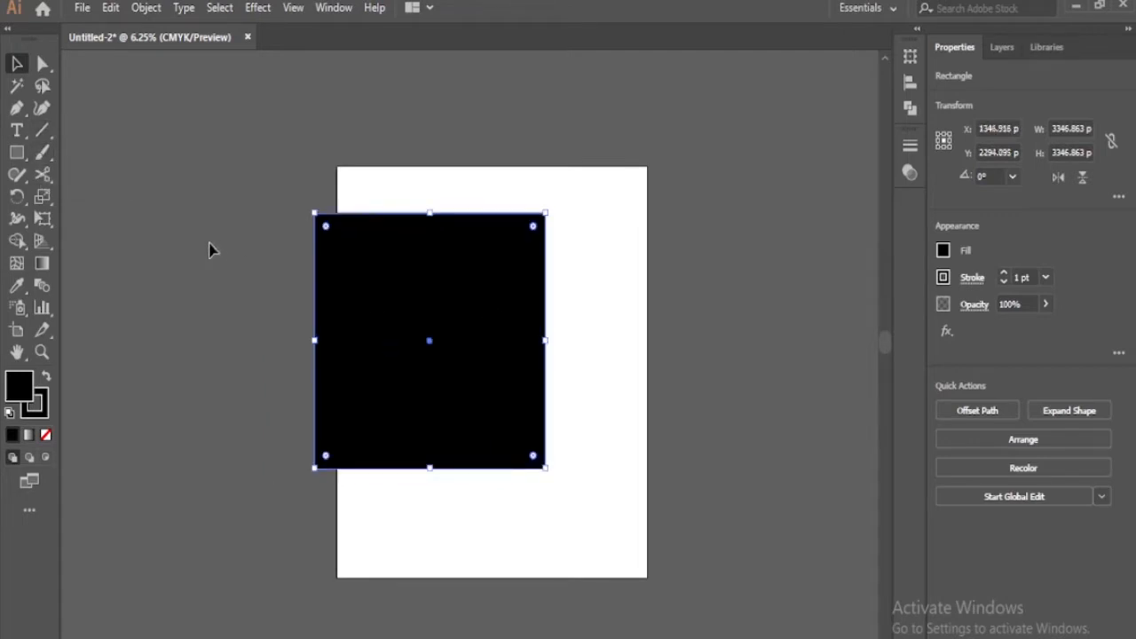
# Try deleting the black square's top-left anchor point using the Direct Selection tool, and undo the deletion
pyautogui.click(42, 63)
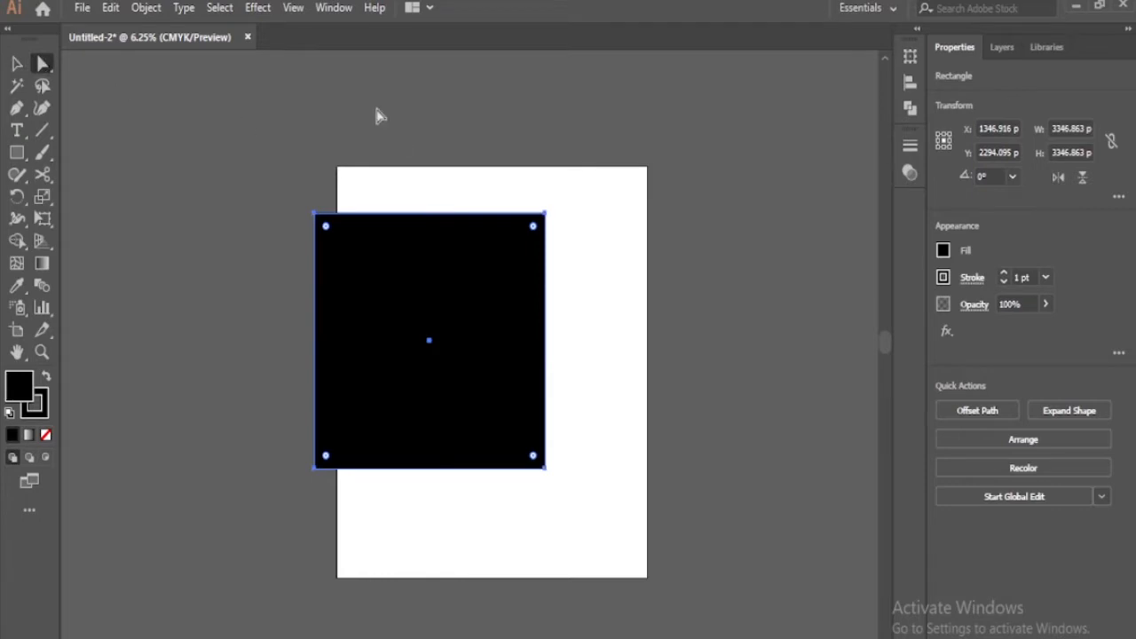
pyautogui.click(16, 63)
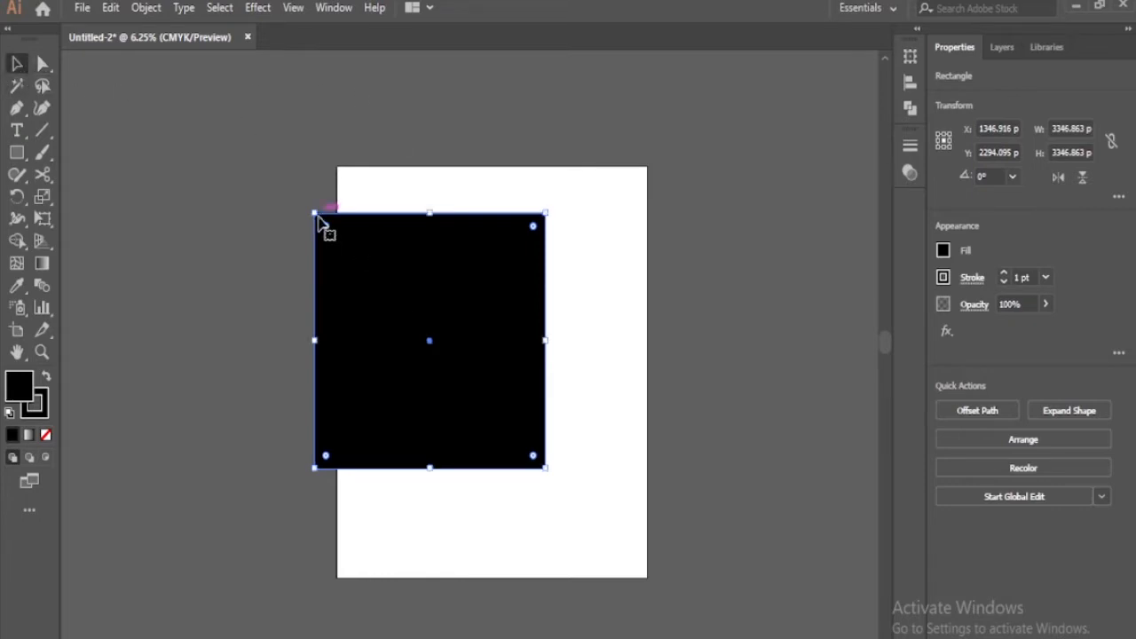
pyautogui.click(44, 65)
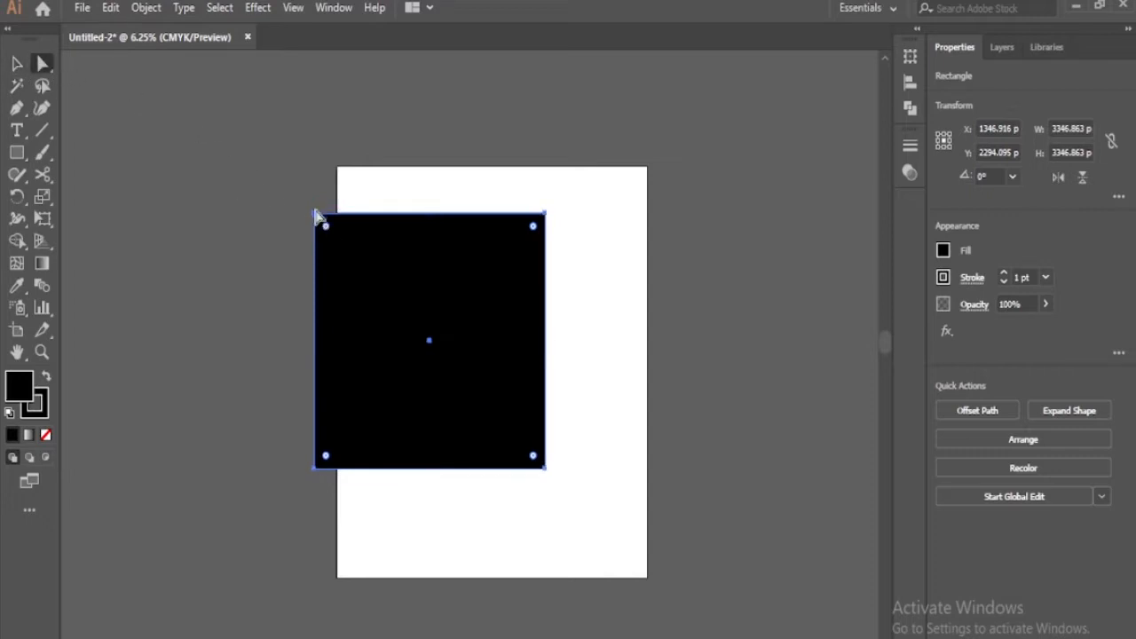
pyautogui.moveTo(317, 214)
pyautogui.mouseDown()
pyautogui.moveTo(321, 223)
pyautogui.moveTo(313, 214)
pyautogui.mouseUp()
pyautogui.moveTo(548, 214); pyautogui.dragTo(549, 216)
pyautogui.moveTo(316, 216); pyautogui.dragTo(316, 215)
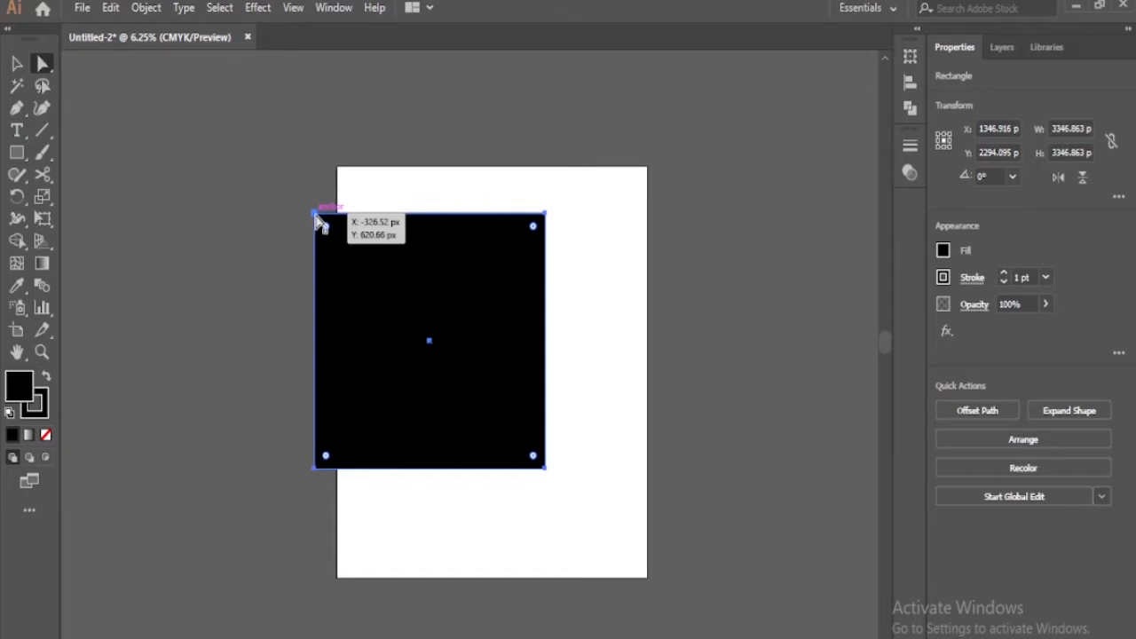
pyautogui.moveTo(318, 220); pyautogui.dragTo(337, 236)
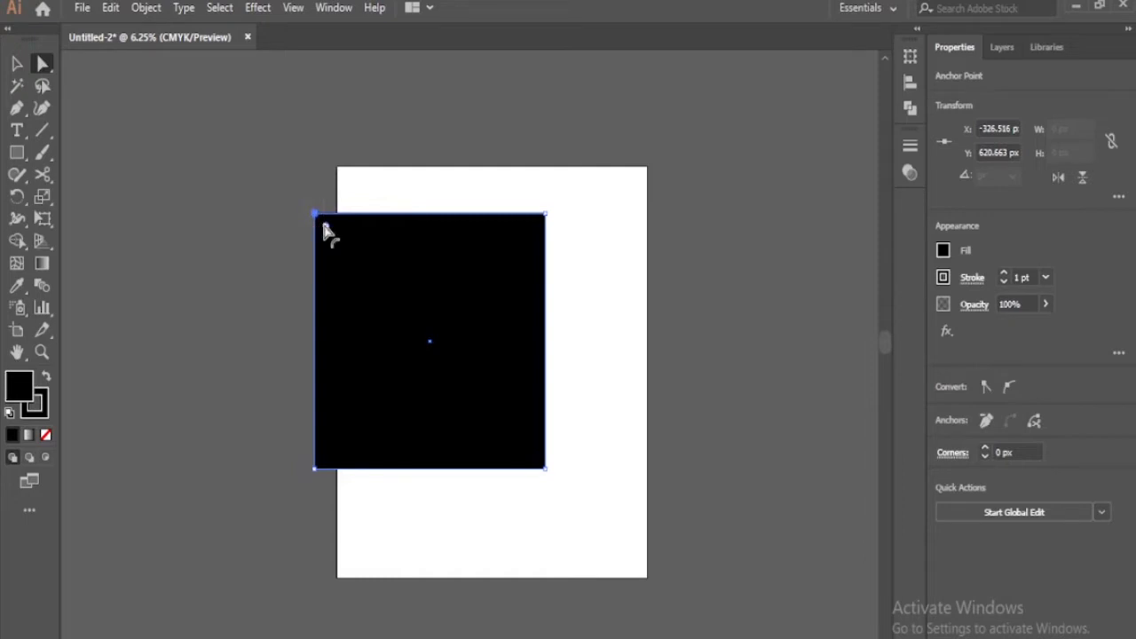
pyautogui.press('Delete')
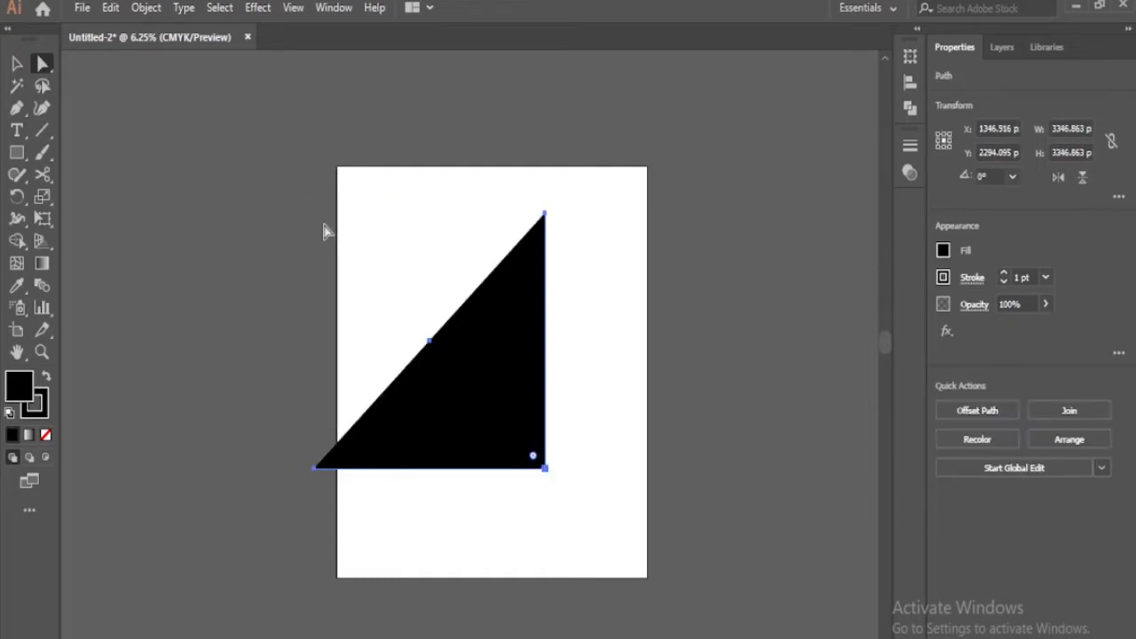
pyautogui.hotkey('ctrl', 'z')
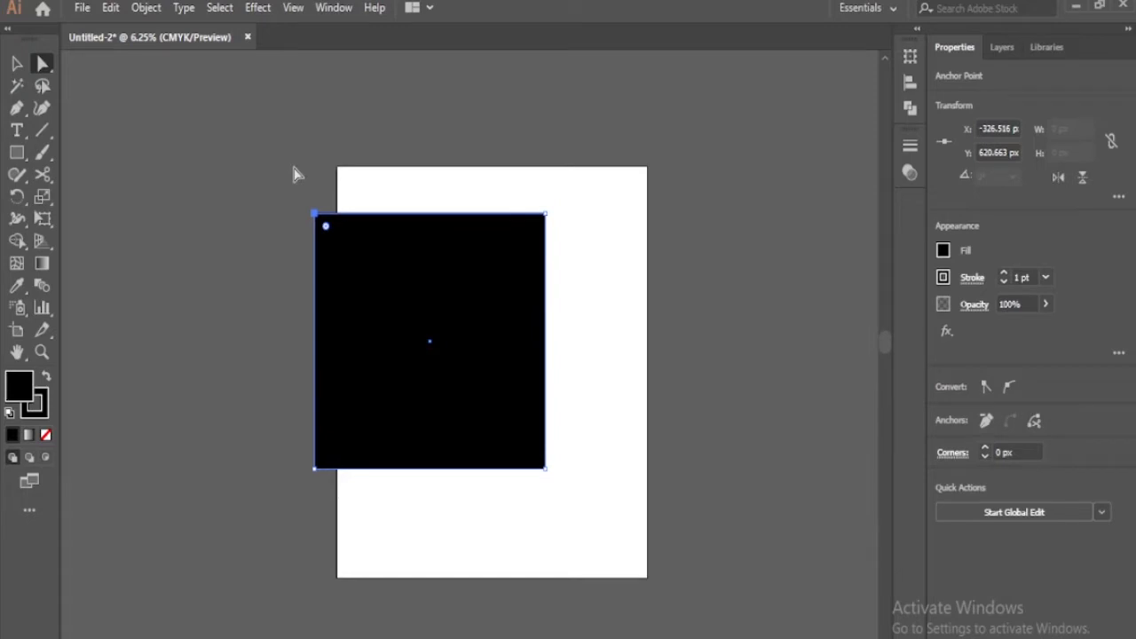
# Try reshaping the black square by moving its top-left anchor point inward to the right, and undo the change
pyautogui.moveTo(315, 215); pyautogui.dragTo(358, 223)
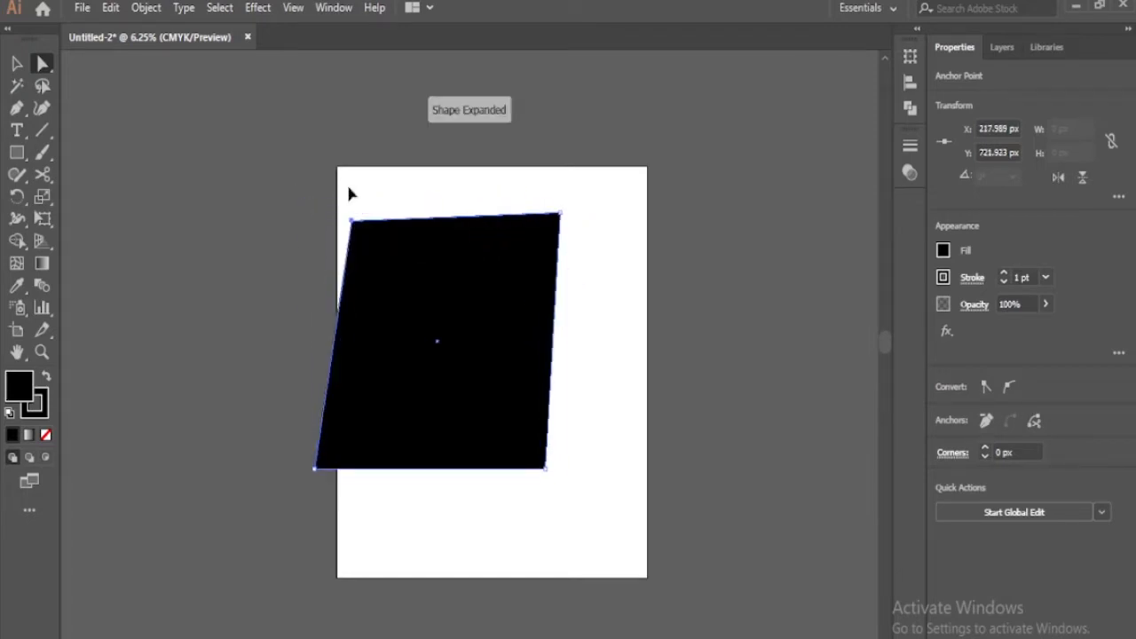
pyautogui.hotkey('ctrl', 'z')
pyautogui.hotkey('ctrl', 'z')
# Move the whole black square right and slightly down with the Selection tool
pyautogui.press('v')
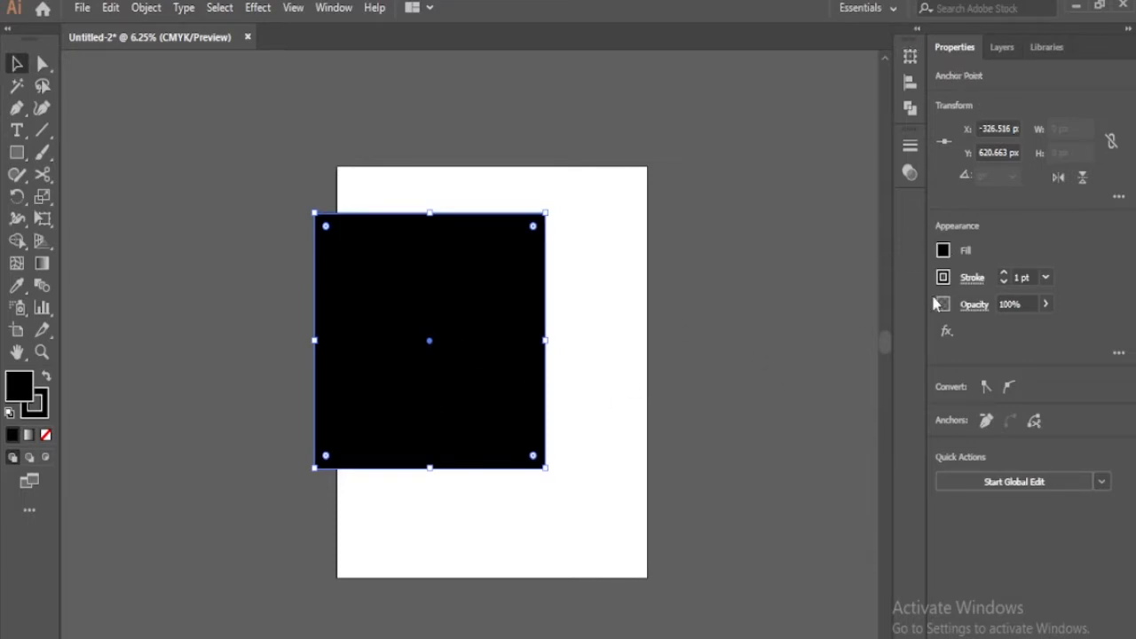
pyautogui.moveTo(456, 337); pyautogui.dragTo(501, 353)
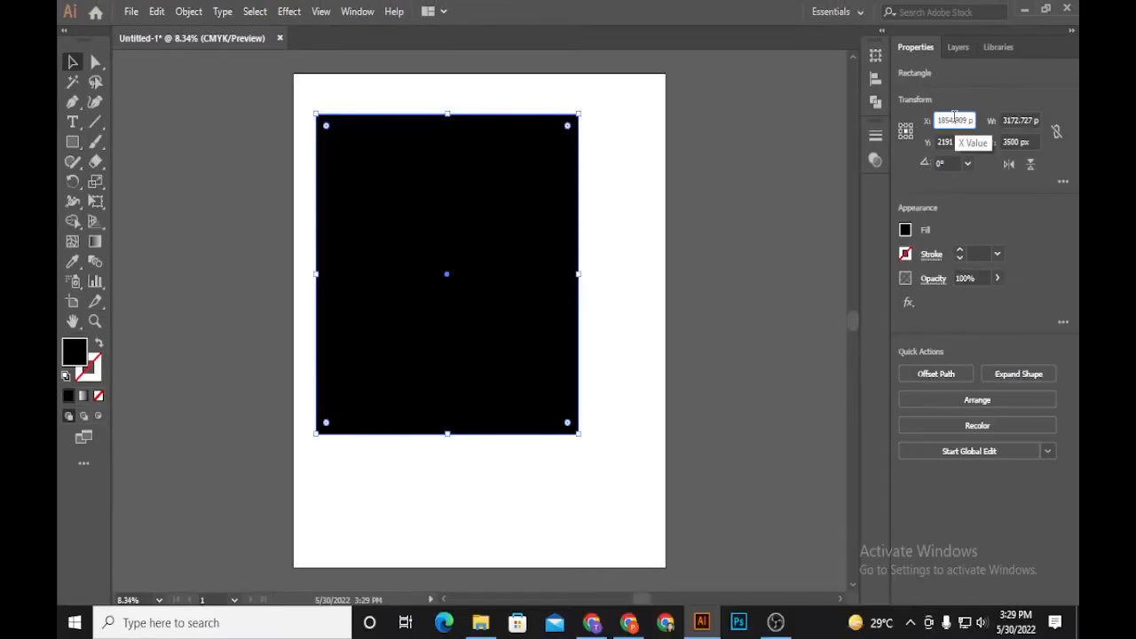
# Reposition the black rectangle by stepping its transform values to X 1892 px and Y 2144 px
pyautogui.click(954, 120)
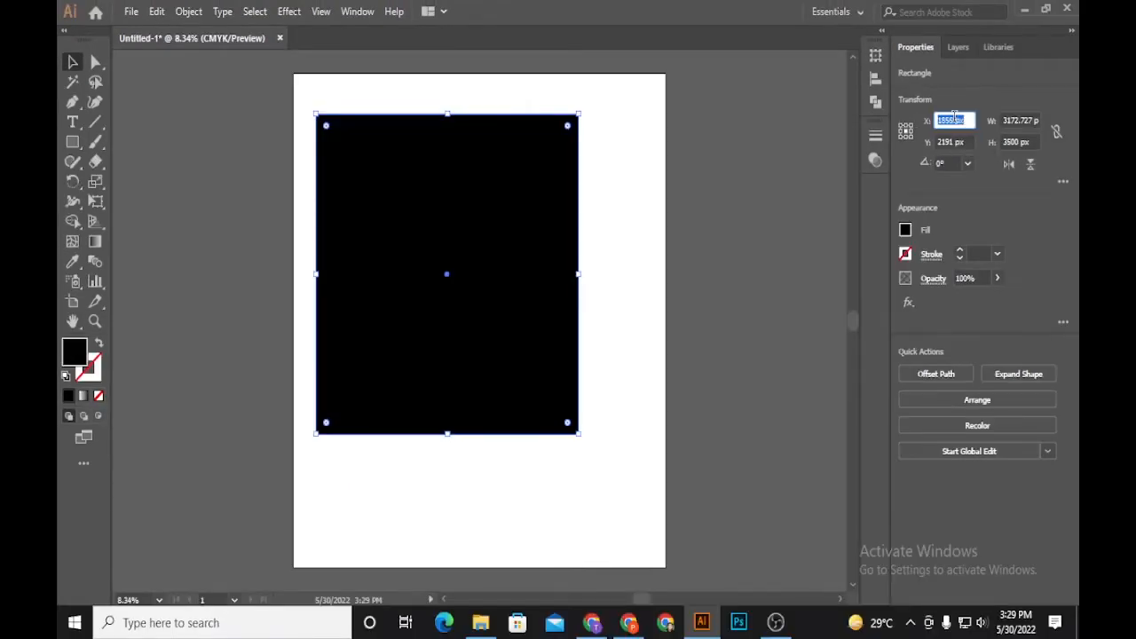
pyautogui.hotkey('shift', 'Up')
pyautogui.hotkey('shift', 'Up')
pyautogui.hotkey('shift', 'Up')
pyautogui.hotkey('shift', 'Up')
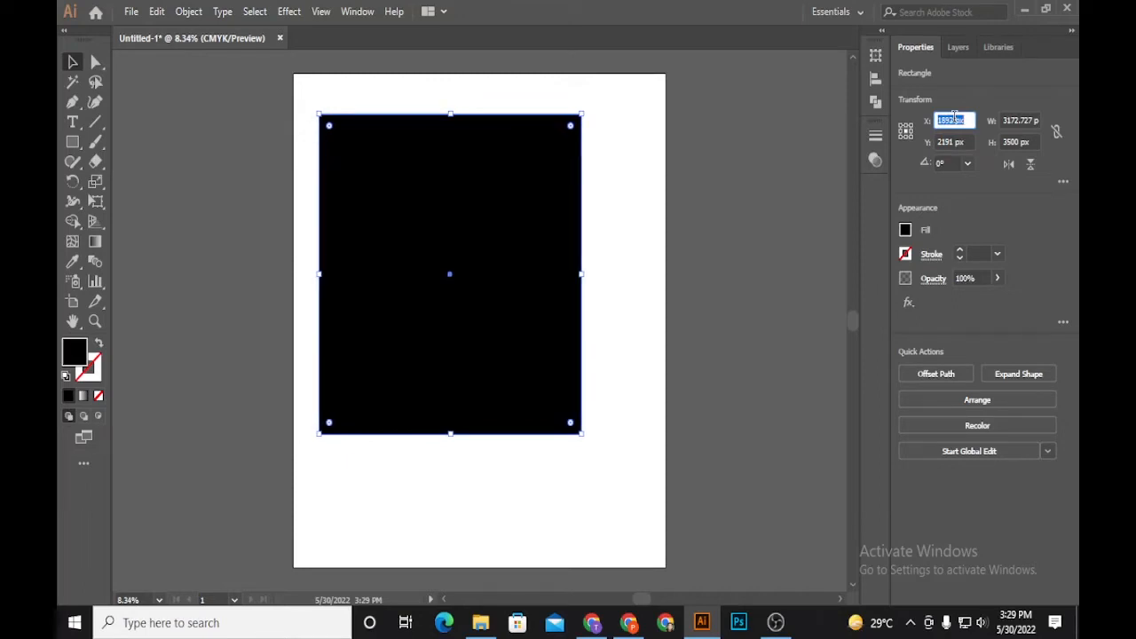
pyautogui.click(957, 142)
pyautogui.hotkey('shift', 'Down')
pyautogui.hotkey('shift', 'Down')
pyautogui.hotkey('shift', 'Down')
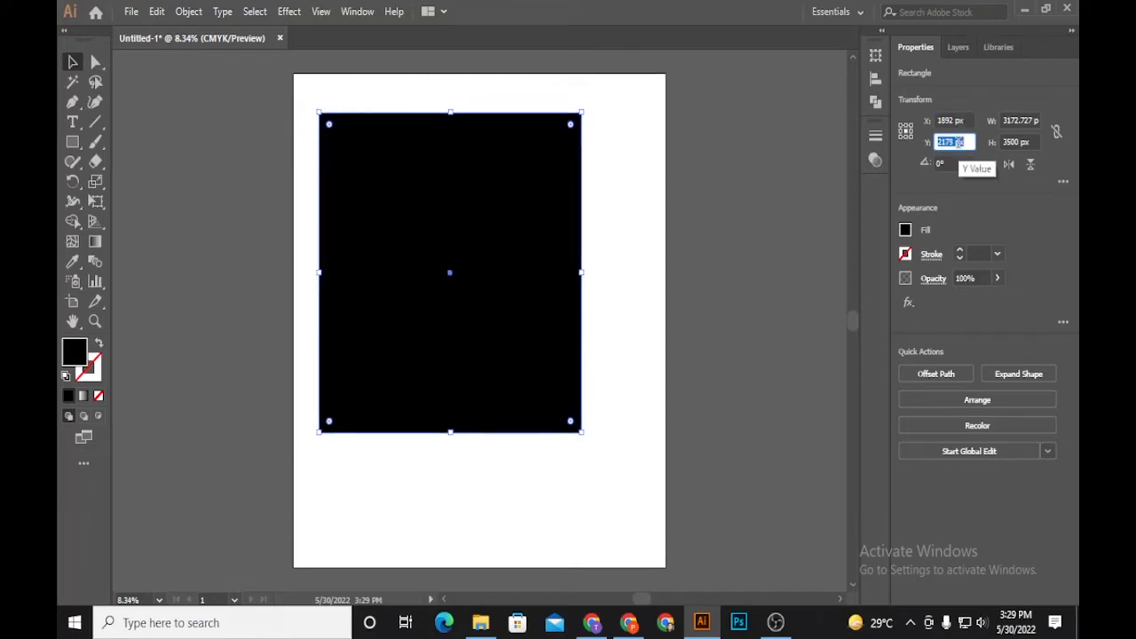
pyautogui.hotkey('shift', 'Down')
pyautogui.hotkey('shift', 'Down')
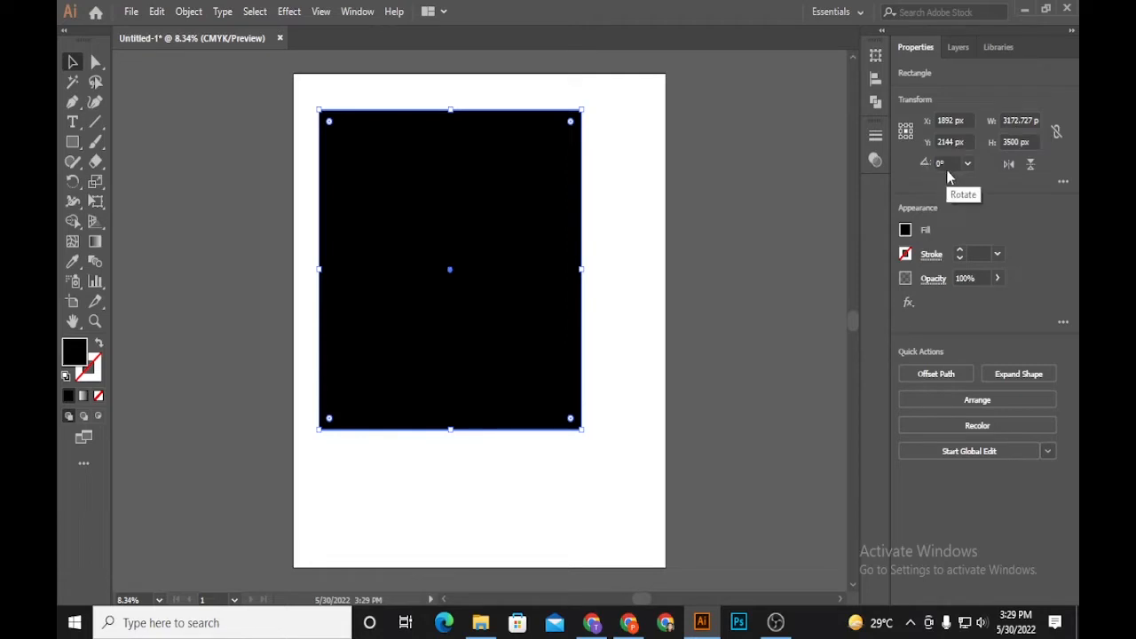
# Give the black rectangle a red stroke with a weight of 25 pt
pyautogui.click(905, 231)
pyautogui.click(905, 255)
pyautogui.click(784, 317)
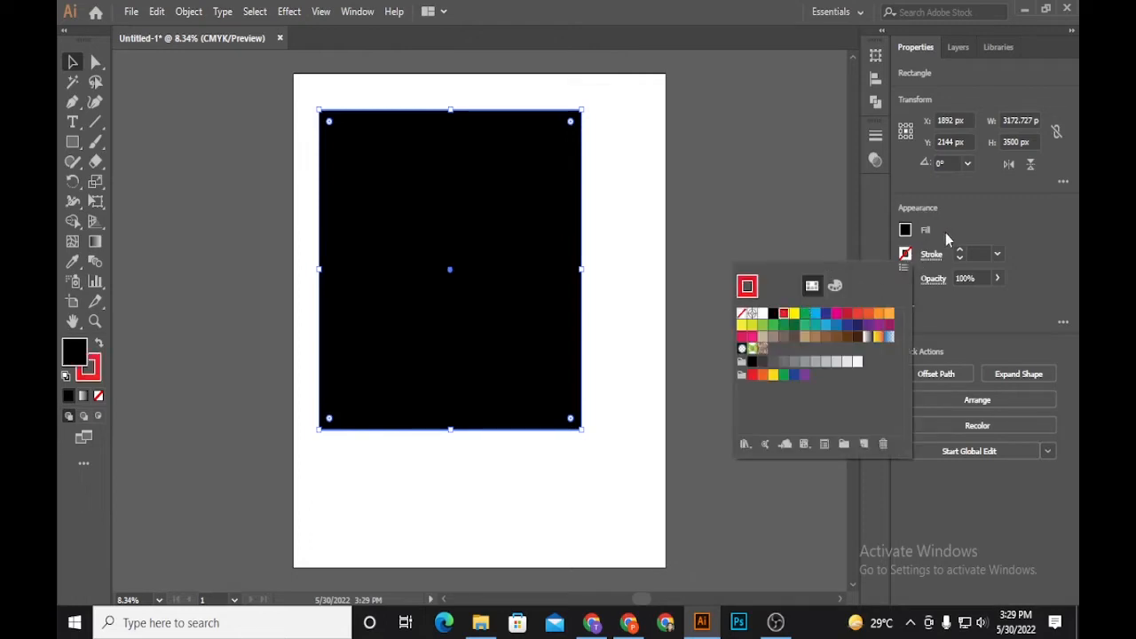
pyautogui.click(960, 253)
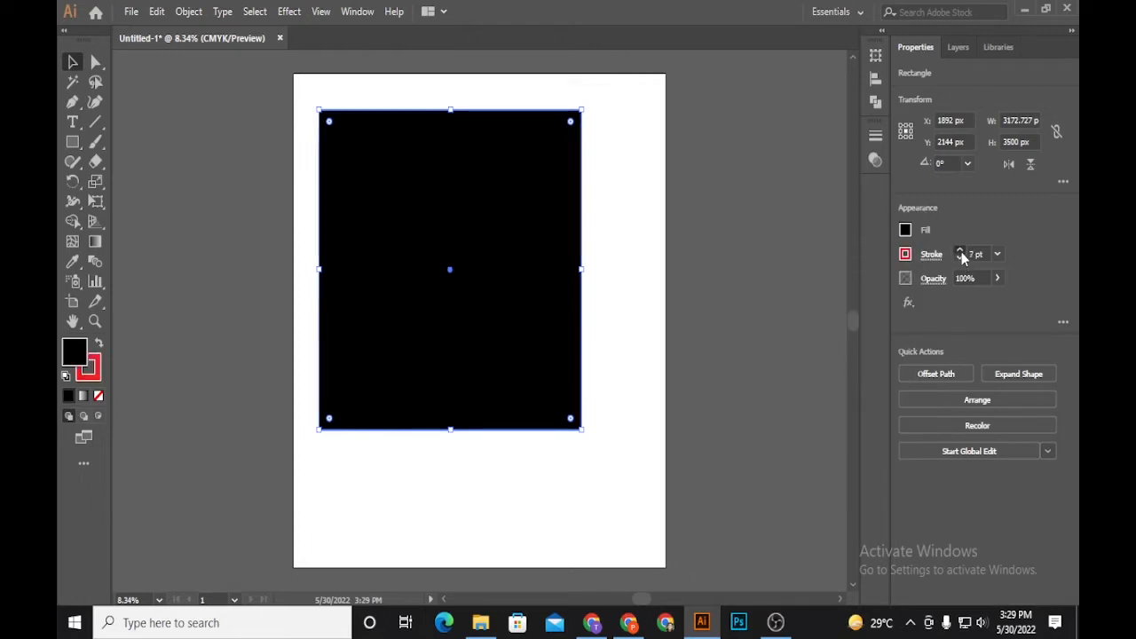
pyautogui.click(960, 253)
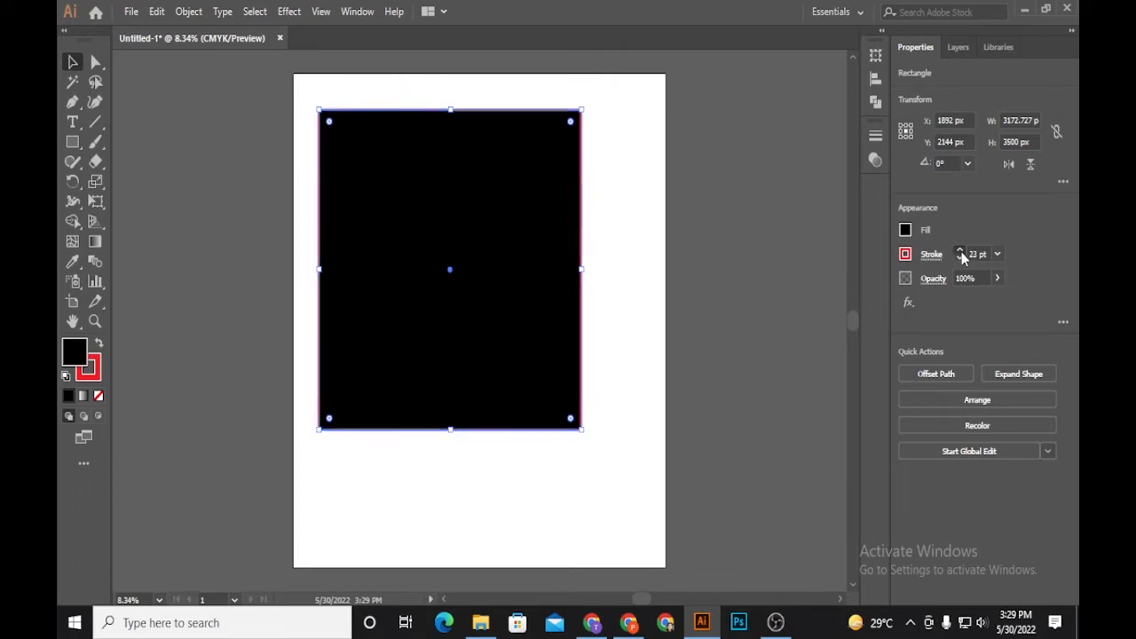
pyautogui.click(960, 253)
pyautogui.click(960, 253)
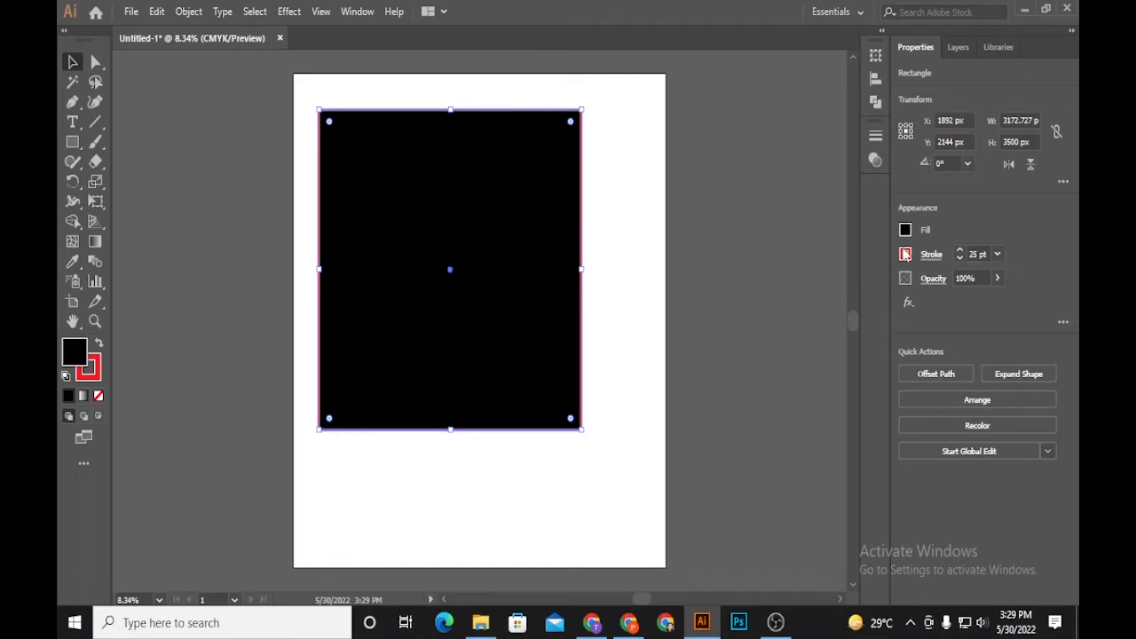
# Look over the rectangle's opacity control, keeping it at 100%, and the list of effects available for it
pyautogui.click(997, 279)
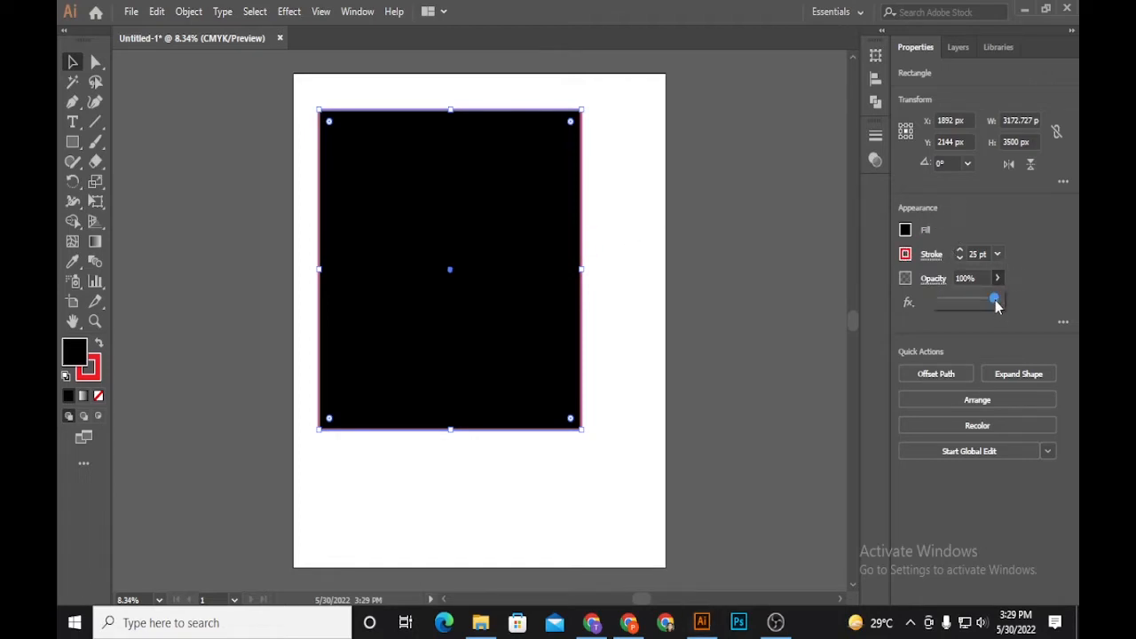
pyautogui.moveTo(995, 305)
pyautogui.mouseDown()
pyautogui.moveTo(946, 300)
pyautogui.moveTo(955, 311)
pyautogui.moveTo(954, 300)
pyautogui.moveTo(996, 301)
pyautogui.mouseUp()
pyautogui.click(666, 218)
pyautogui.click(554, 200)
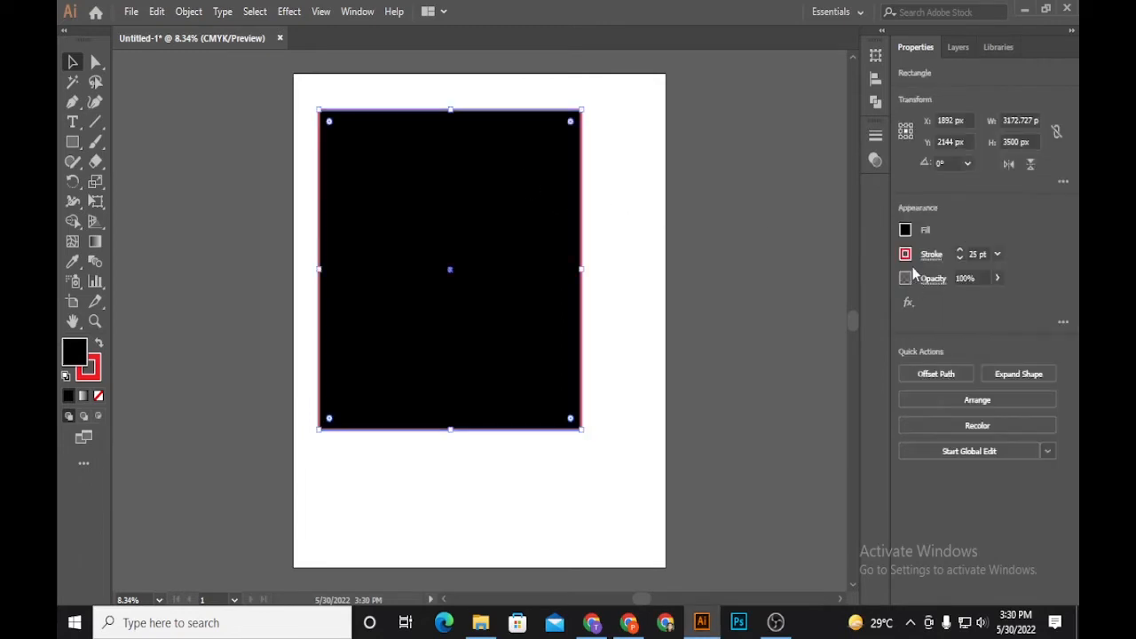
pyautogui.click(908, 303)
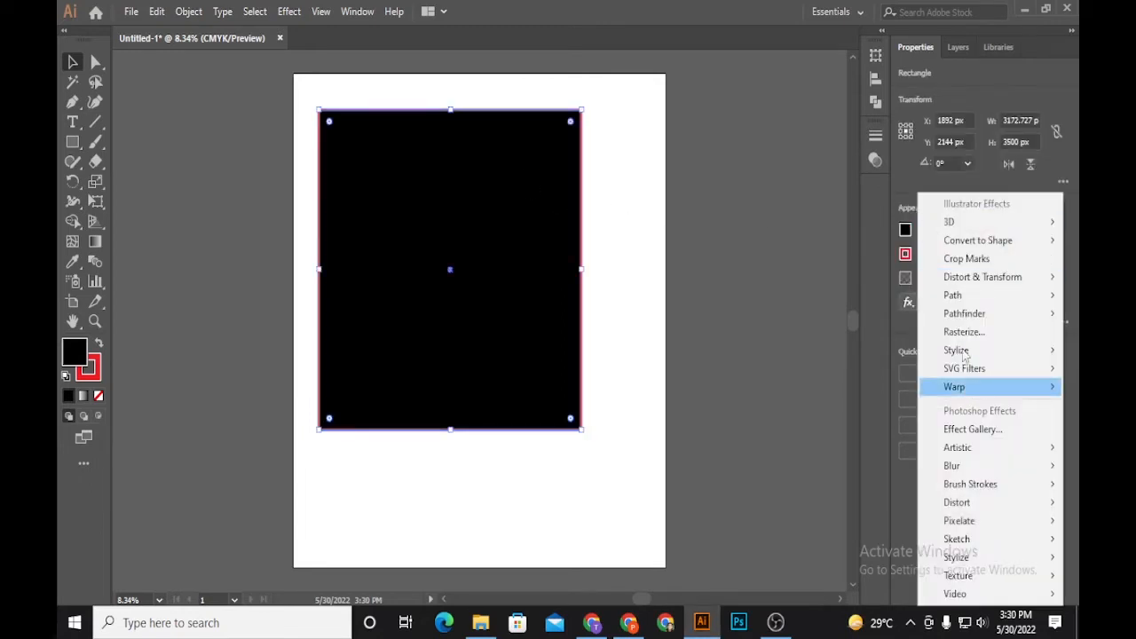
pyautogui.click(702, 237)
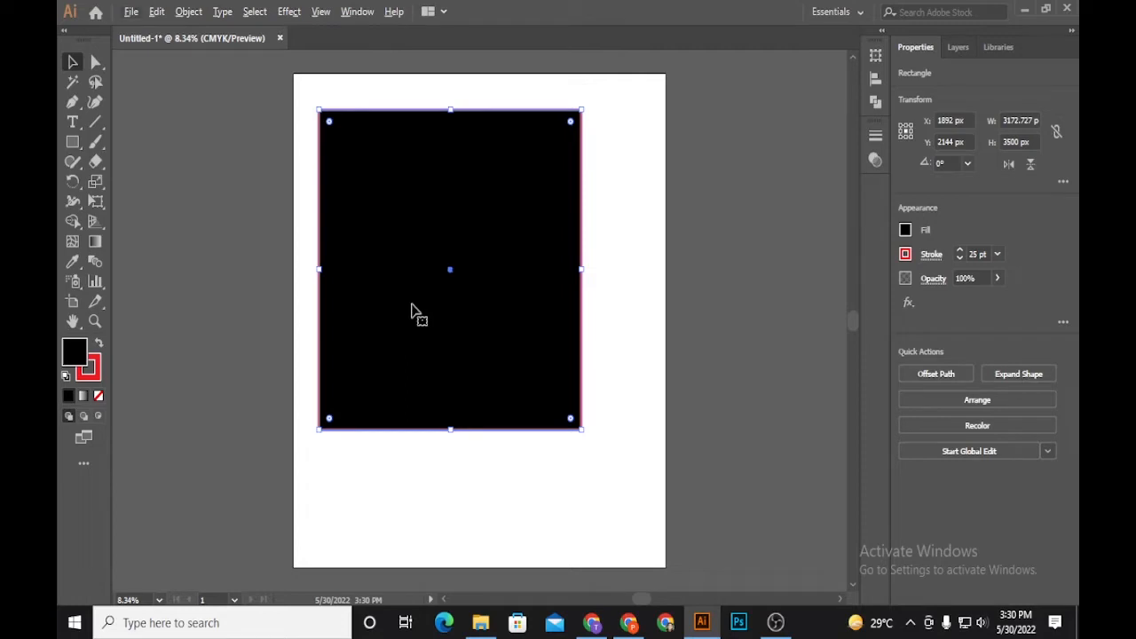
# Duplicate the rectangle slightly down and to the right, and try bringing the original in front of the copy
pyautogui.moveTo(421, 324); pyautogui.dragTo(435, 338)
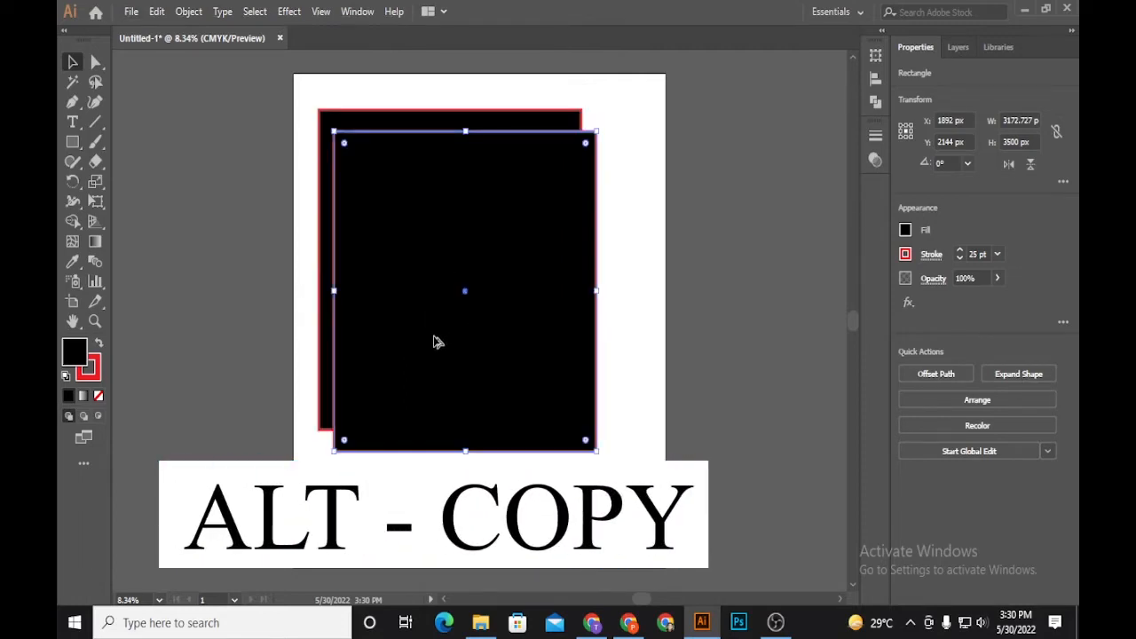
pyautogui.click(335, 120)
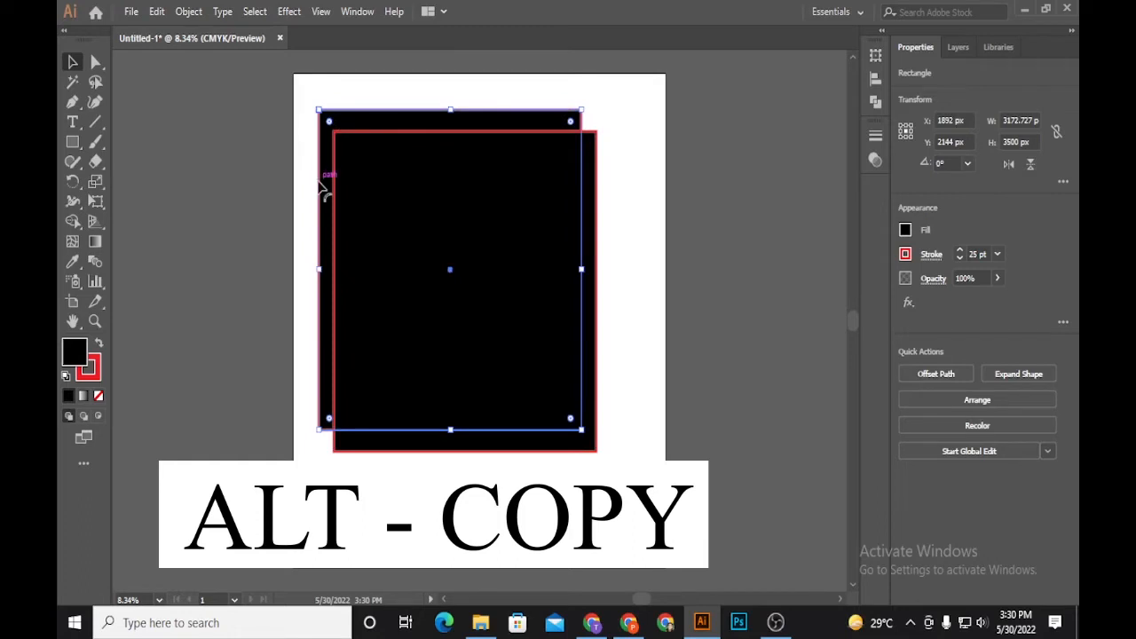
pyautogui.hotkey('ctrl', 'shift', ']')
pyautogui.hotkey('ctrl', 'z')
pyautogui.hotkey('ctrl', 'shift', 'a')
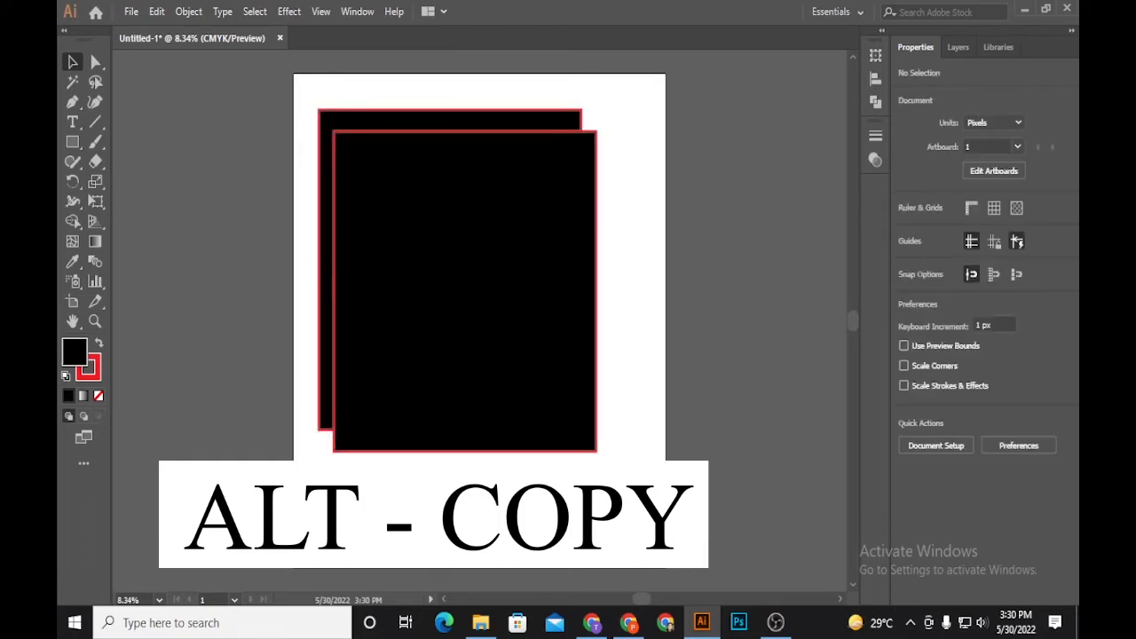
pyautogui.click(325, 382)
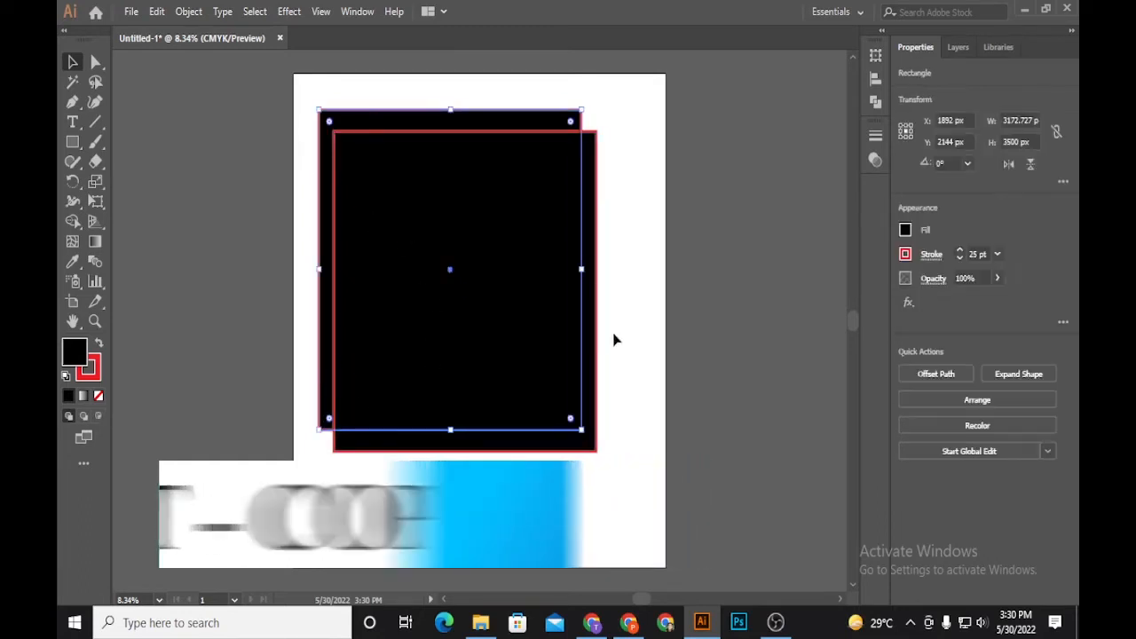
pyautogui.click(375, 299)
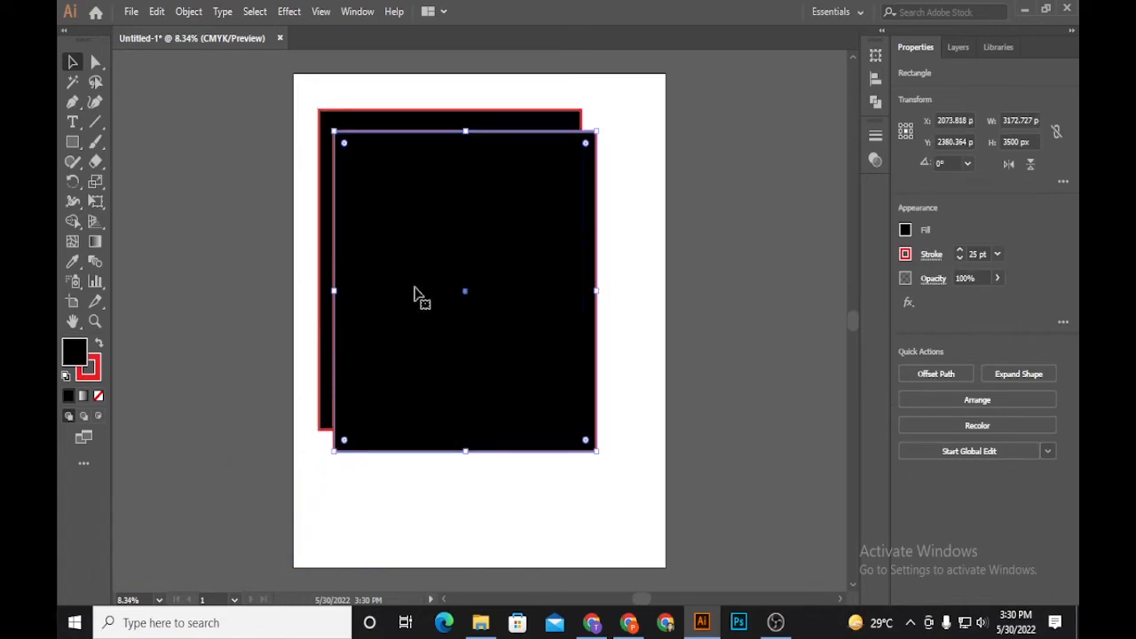
pyautogui.click(673, 201)
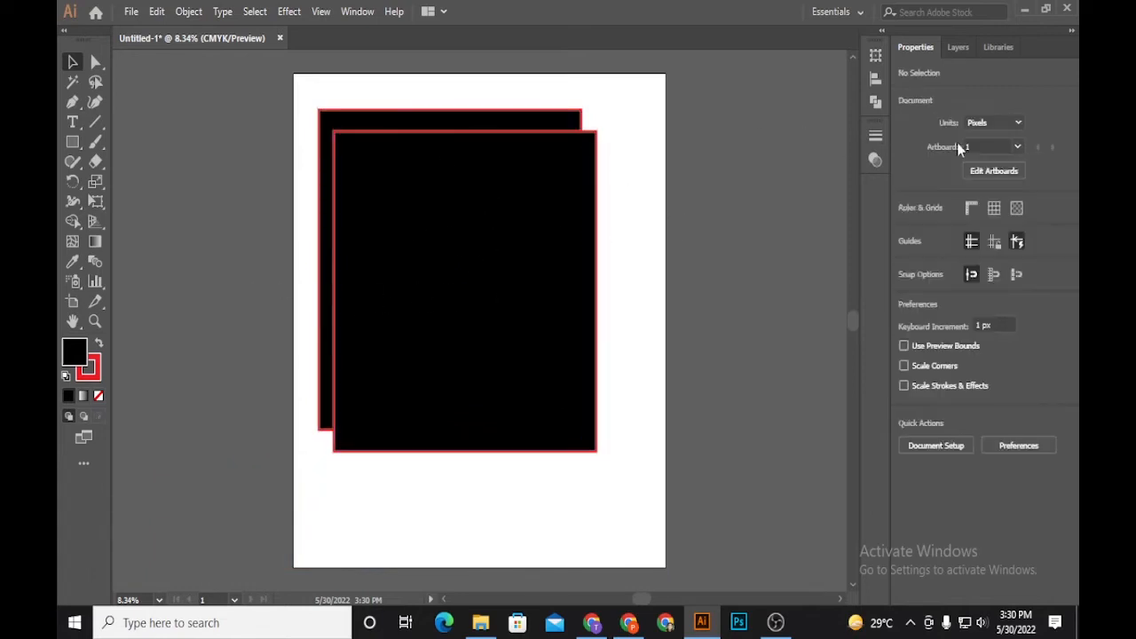
# Try moving the front rectangle below the other one in Layer 1, undo the reordering, and delete the offset copy
pyautogui.click(959, 48)
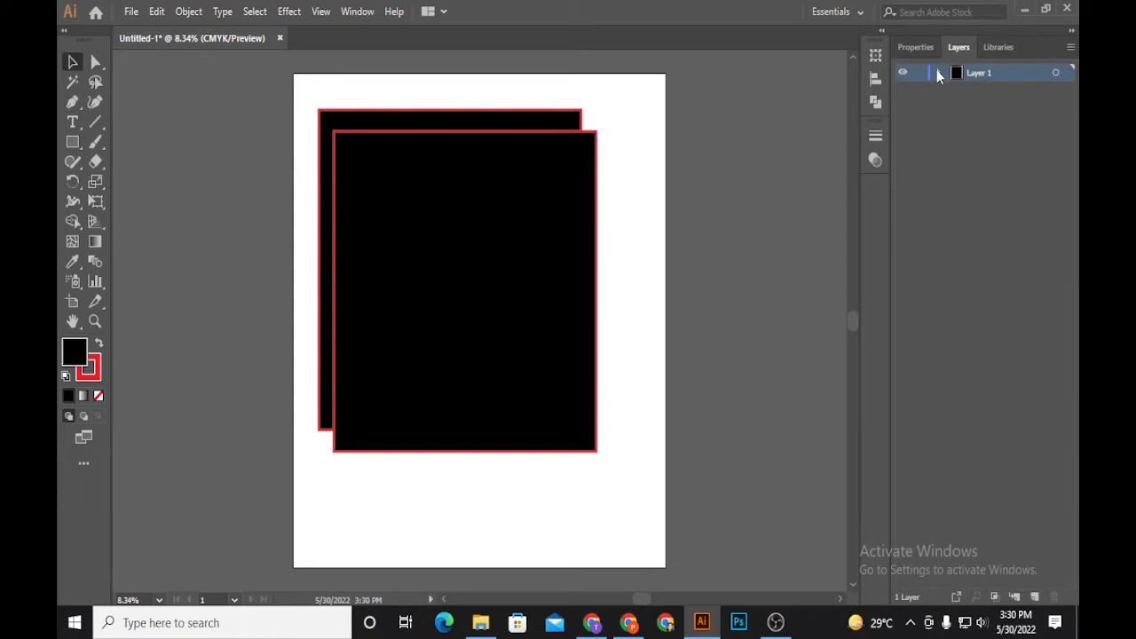
pyautogui.click(938, 72)
pyautogui.moveTo(990, 90); pyautogui.dragTo(1001, 120)
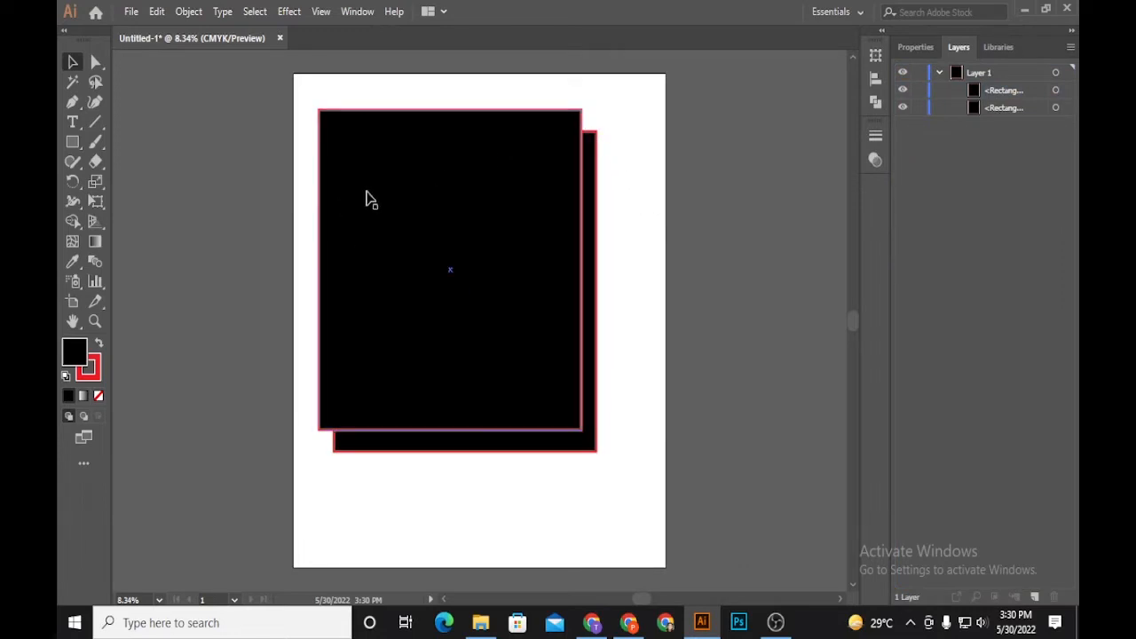
pyautogui.hotkey('ctrl', 'z')
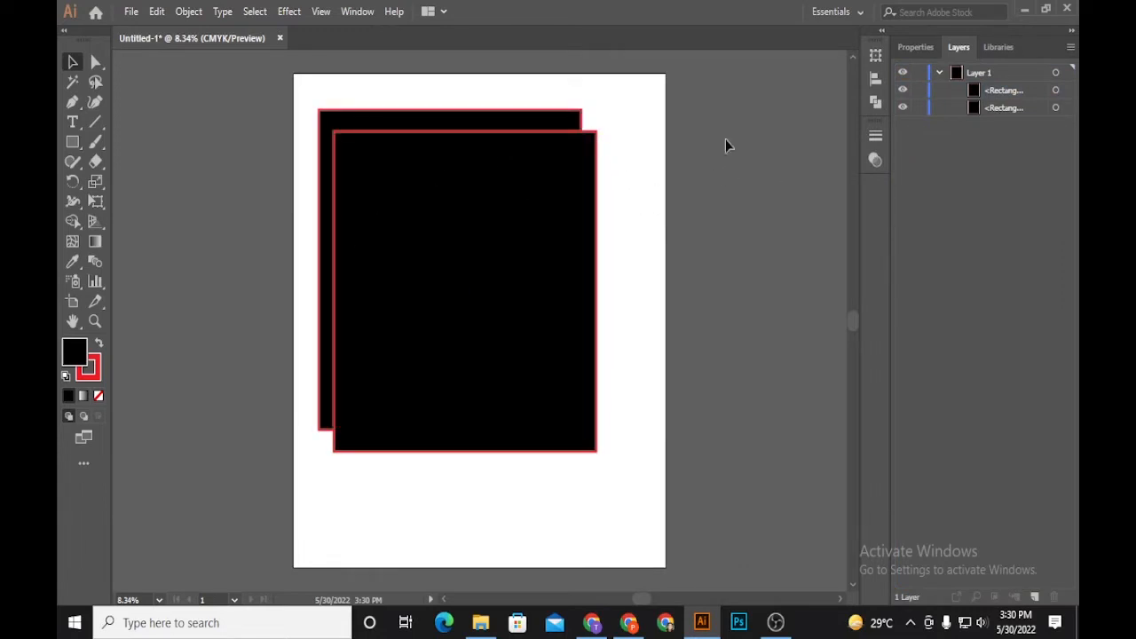
pyautogui.click(545, 266)
pyautogui.press('Delete')
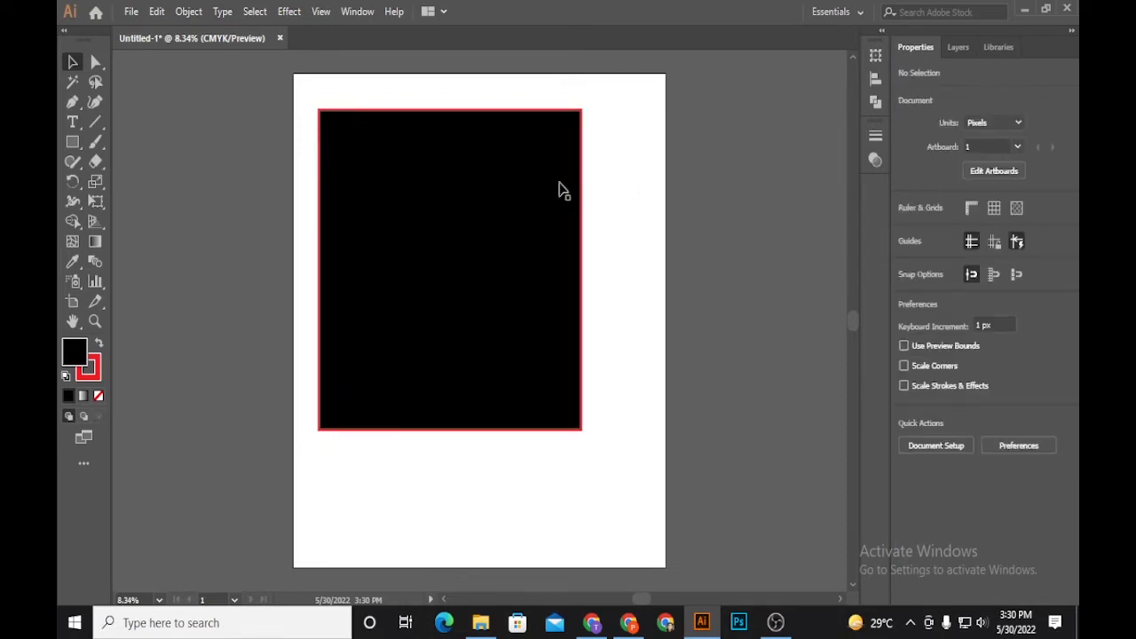
# Move the remaining rectangle to about X 2250 px, Y 2853 px and scale it down to about 2078 x 2292 px
pyautogui.moveTo(482, 225); pyautogui.dragTo(512, 291)
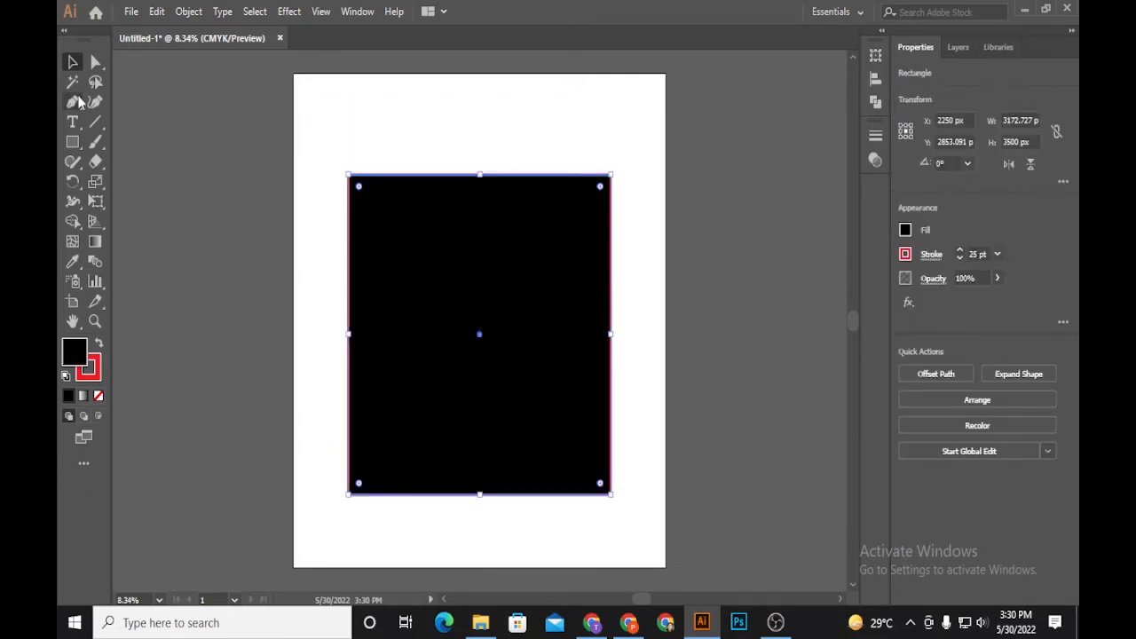
pyautogui.moveTo(611, 495); pyautogui.dragTo(519, 433)
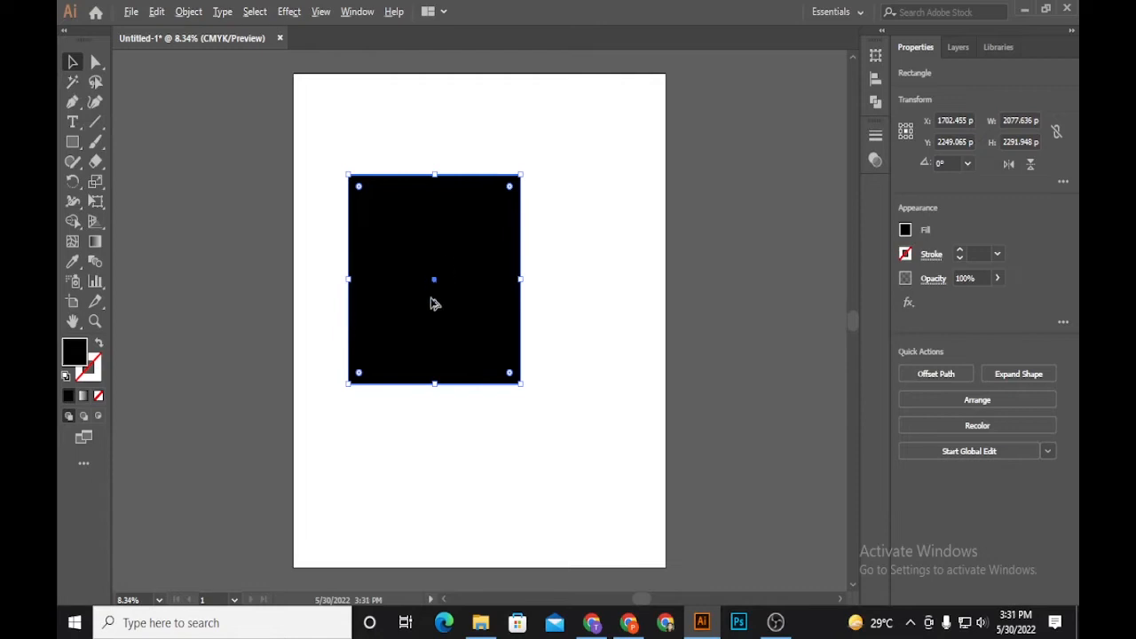
# Duplicate the black rectangle to the right and then the pair downward, forming a two-by-two grid of rectangles
pyautogui.moveTo(434, 303); pyautogui.dragTo(672, 322)
pyautogui.hotkey('ctrl', '-')
pyautogui.moveTo(492, 210); pyautogui.dragTo(444, 368)
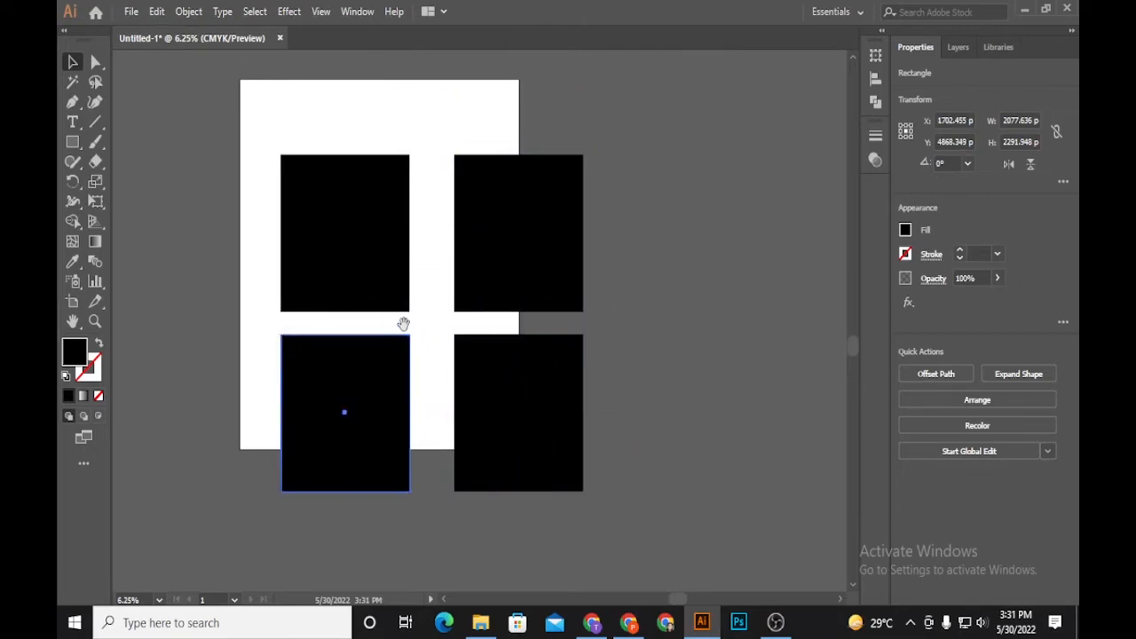
# Fill both rectangles in the grid's right column with red, and deselect them
pyautogui.moveTo(403, 324); pyautogui.dragTo(442, 307)
pyautogui.moveTo(480, 117); pyautogui.dragTo(628, 212)
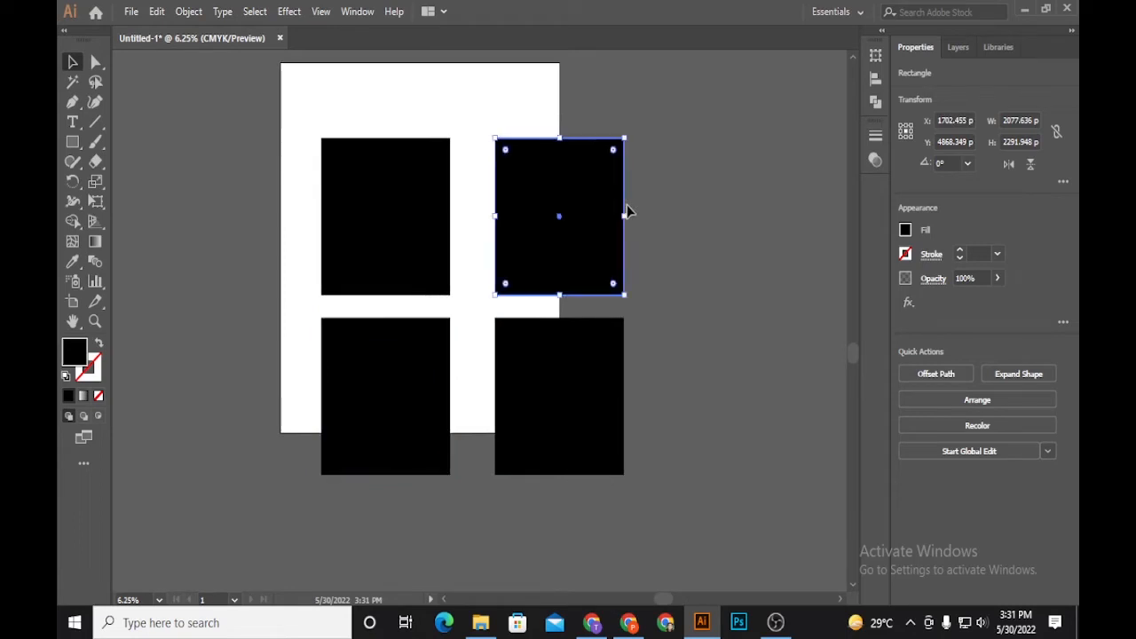
pyautogui.moveTo(540, 51); pyautogui.dragTo(585, 355)
pyautogui.click(905, 230)
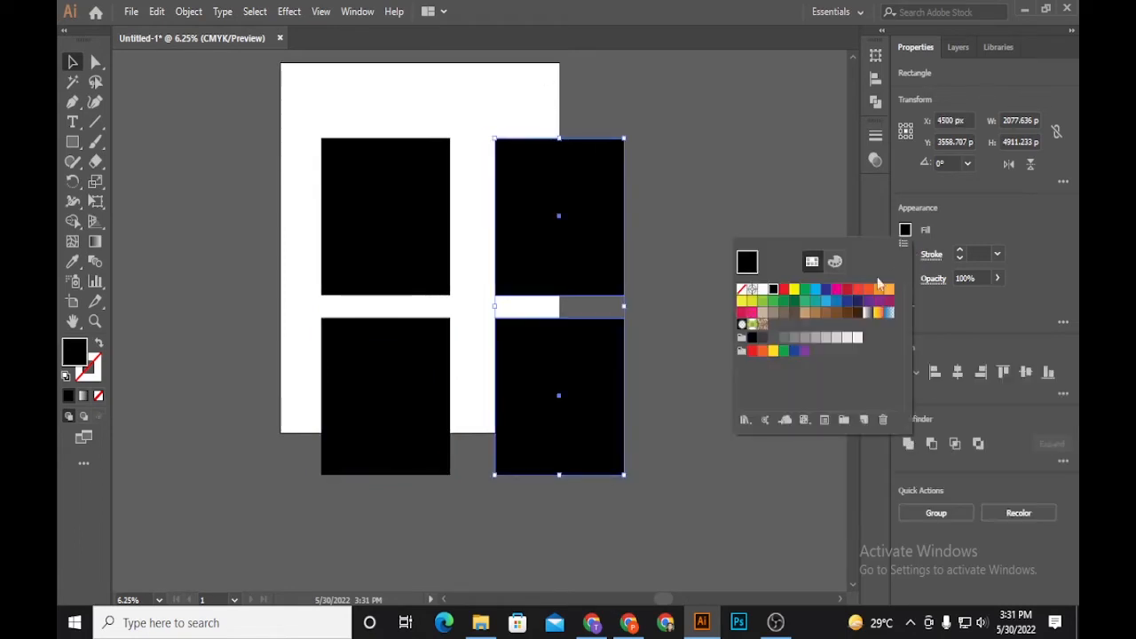
pyautogui.click(783, 291)
pyautogui.press('Escape')
pyautogui.click(676, 260)
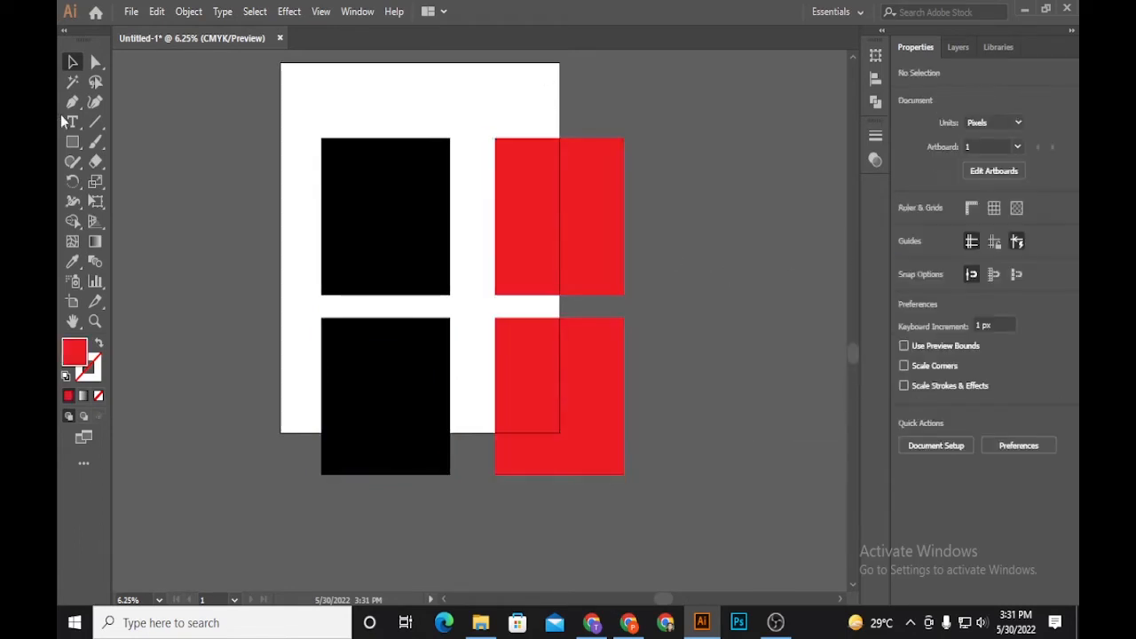
# Use the Magic Wand tool to select both red rectangles and then both black ones, and clear the selection
pyautogui.click(73, 82)
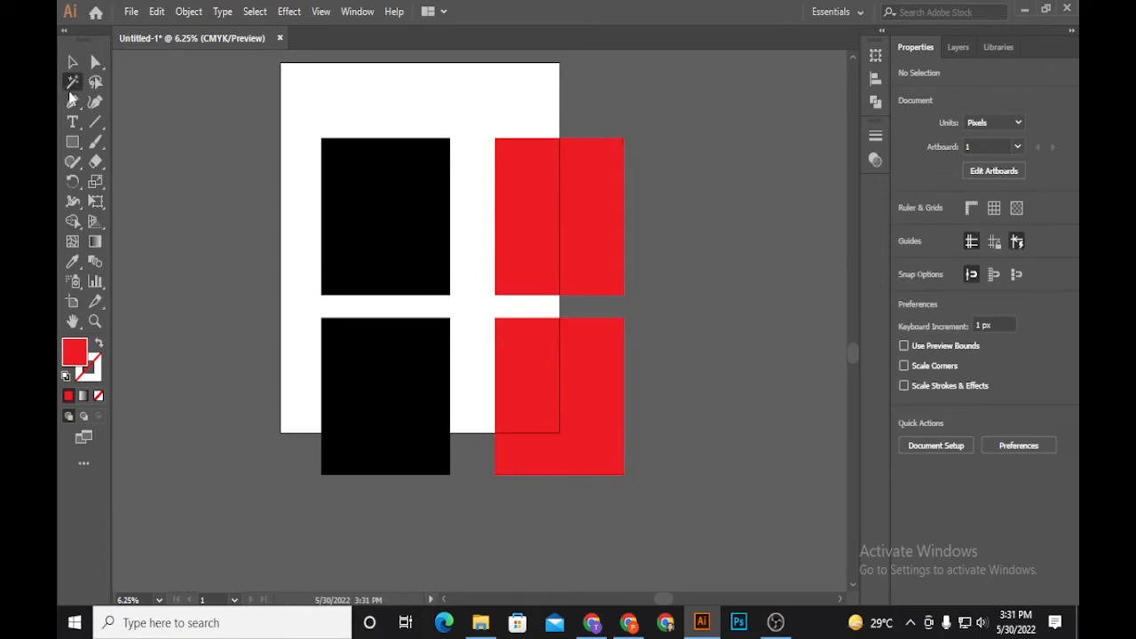
pyautogui.click(580, 230)
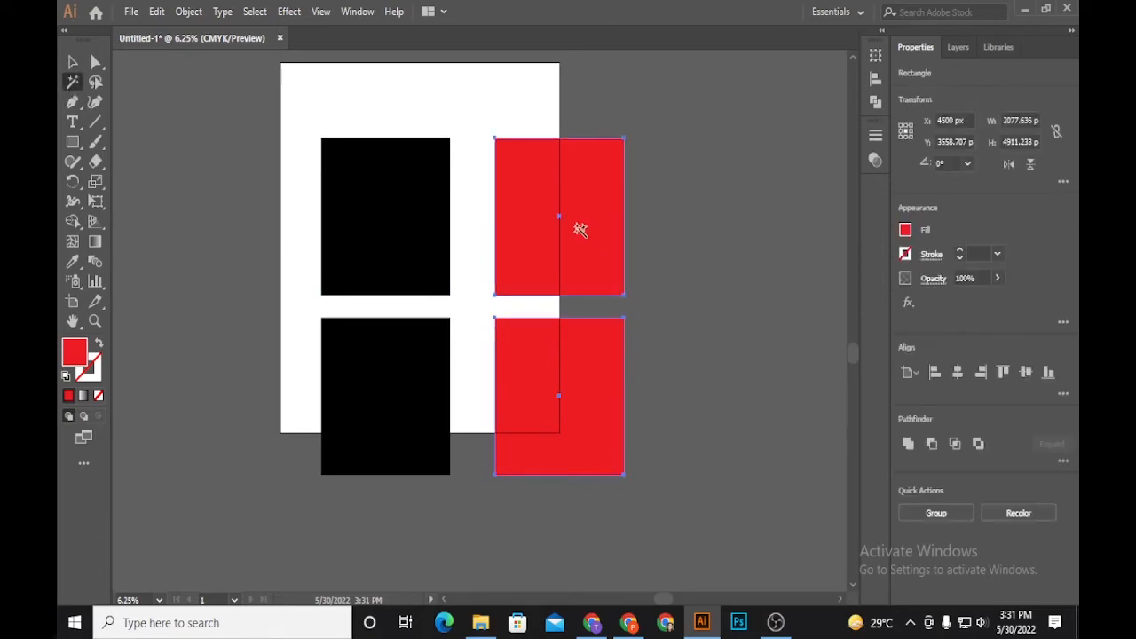
pyautogui.click(385, 183)
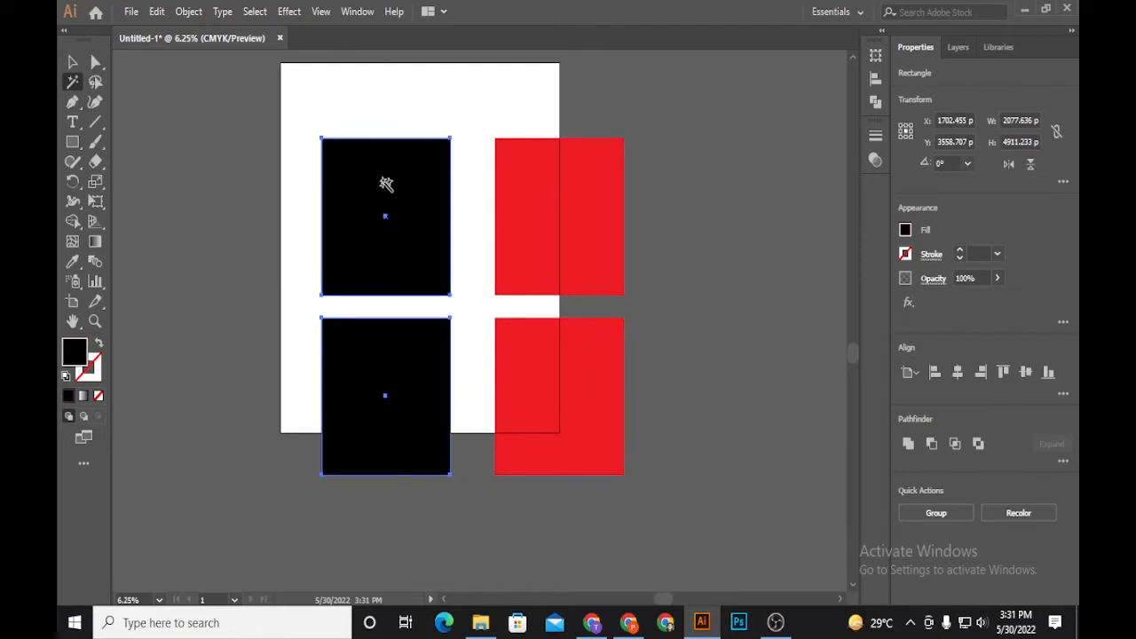
pyautogui.press('v')
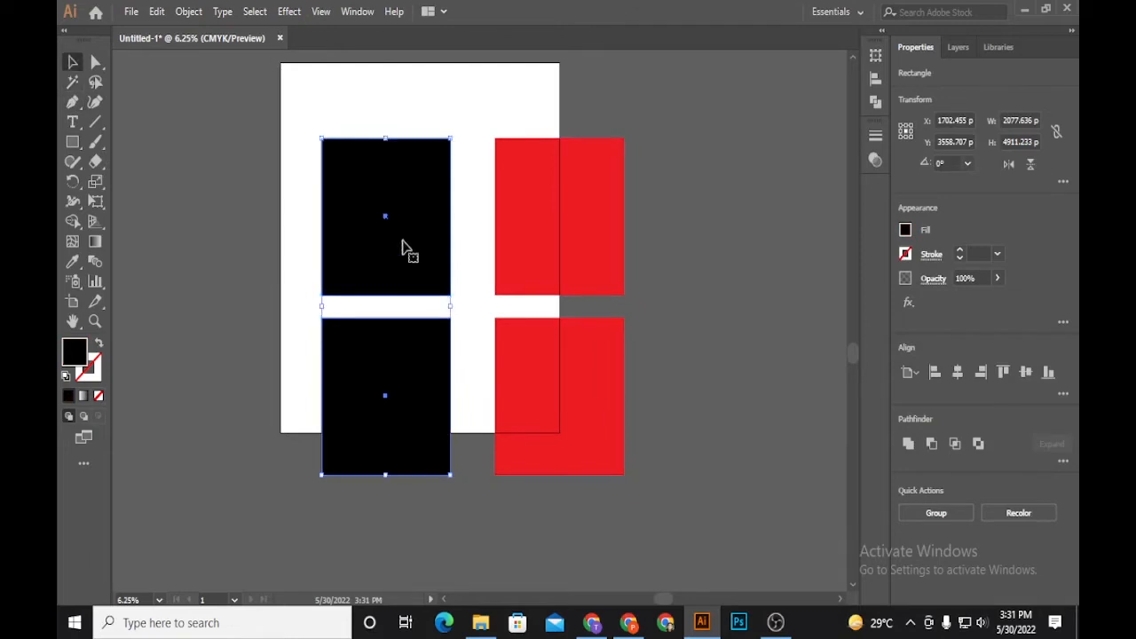
pyautogui.click(353, 133)
# Use the Lasso tool to select both black rectangles, and then only the upper black rectangle's top-left anchor point
pyautogui.click(101, 82)
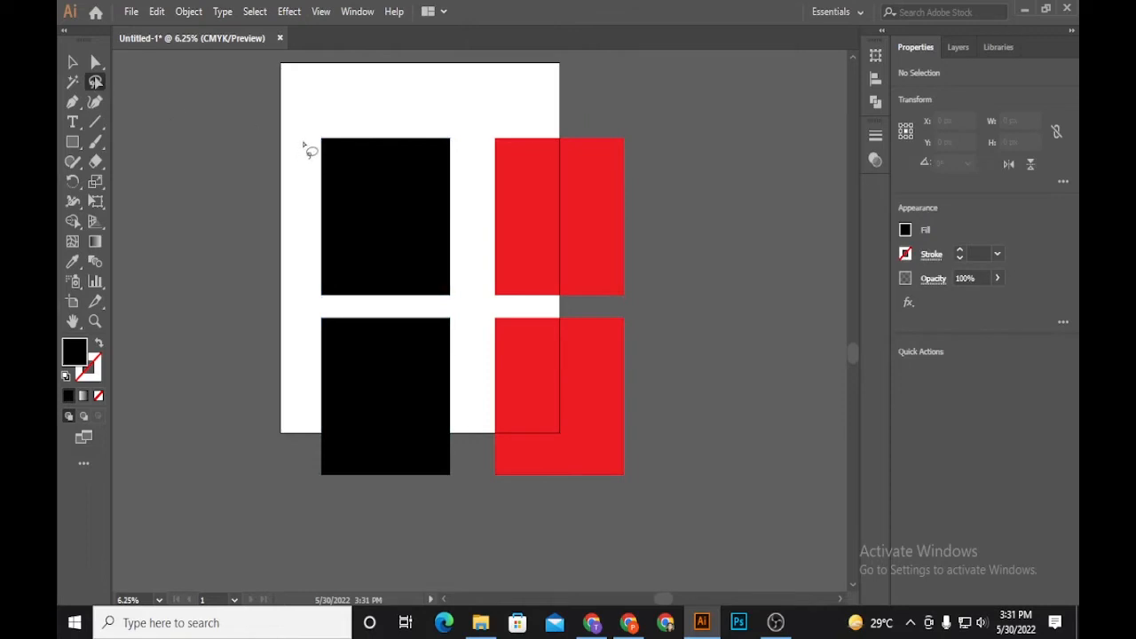
pyautogui.moveTo(303, 142)
pyautogui.mouseDown()
pyautogui.moveTo(381, 92)
pyautogui.moveTo(437, 102)
pyautogui.moveTo(466, 139)
pyautogui.moveTo(486, 293)
pyautogui.moveTo(473, 482)
pyautogui.moveTo(404, 543)
pyautogui.moveTo(315, 504)
pyautogui.moveTo(287, 239)
pyautogui.moveTo(307, 157)
pyautogui.mouseUp()
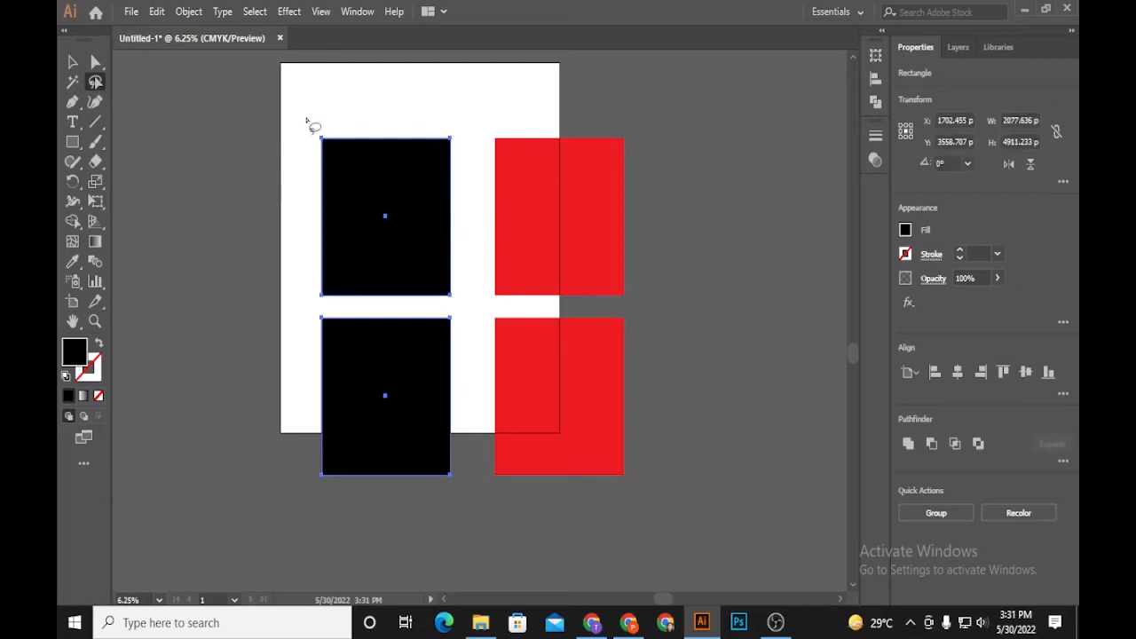
pyautogui.moveTo(307, 115)
pyautogui.mouseDown()
pyautogui.moveTo(346, 142)
pyautogui.moveTo(345, 166)
pyautogui.moveTo(289, 164)
pyautogui.moveTo(296, 123)
pyautogui.mouseUp()
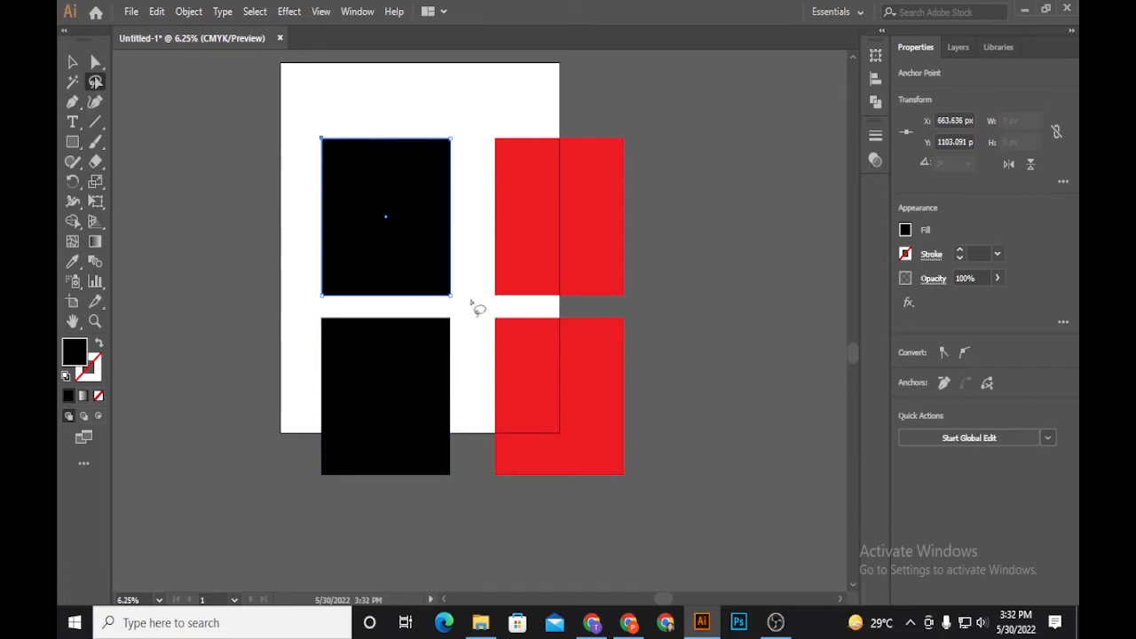
# Select all four rectangles in the grid and delete them
pyautogui.press('v')
pyautogui.click(345, 110)
pyautogui.moveTo(345, 110); pyautogui.dragTo(743, 512)
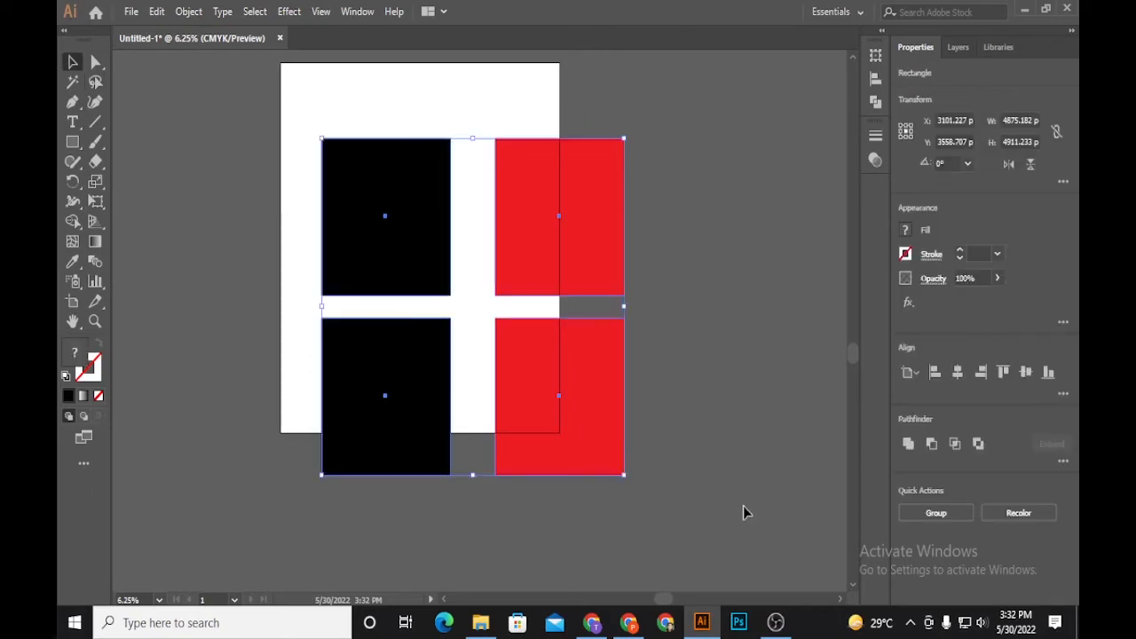
pyautogui.press('Delete')
# Use the Pen tool to draw a straight horizontal path about 2340 px long near the top of the artboard
pyautogui.click(72, 101)
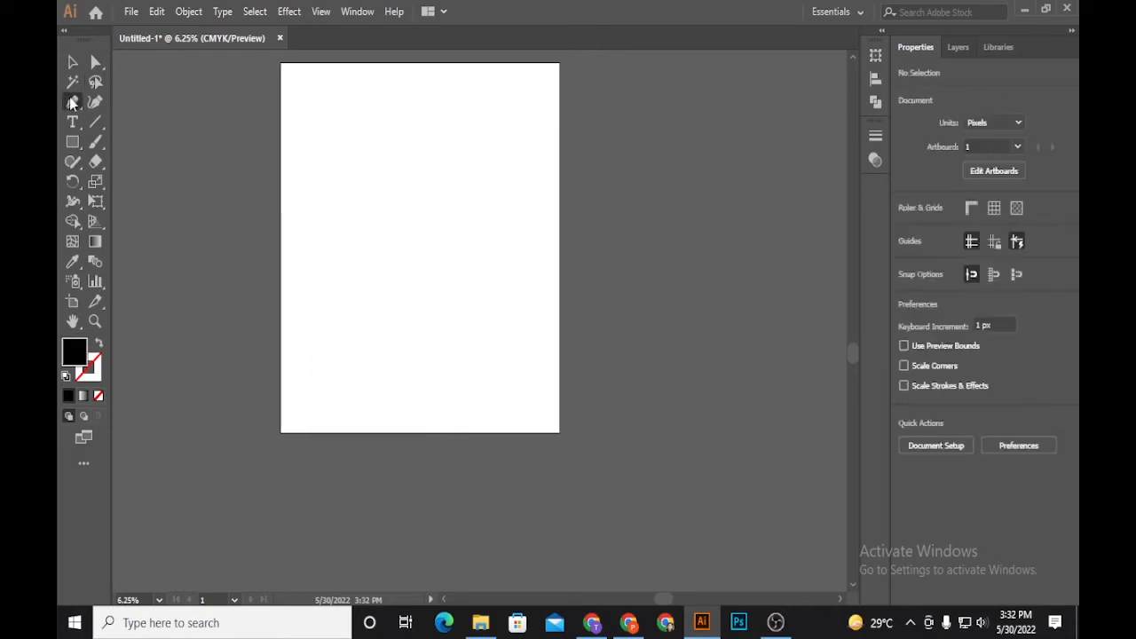
pyautogui.moveTo(387, 173); pyautogui.dragTo(412, 193)
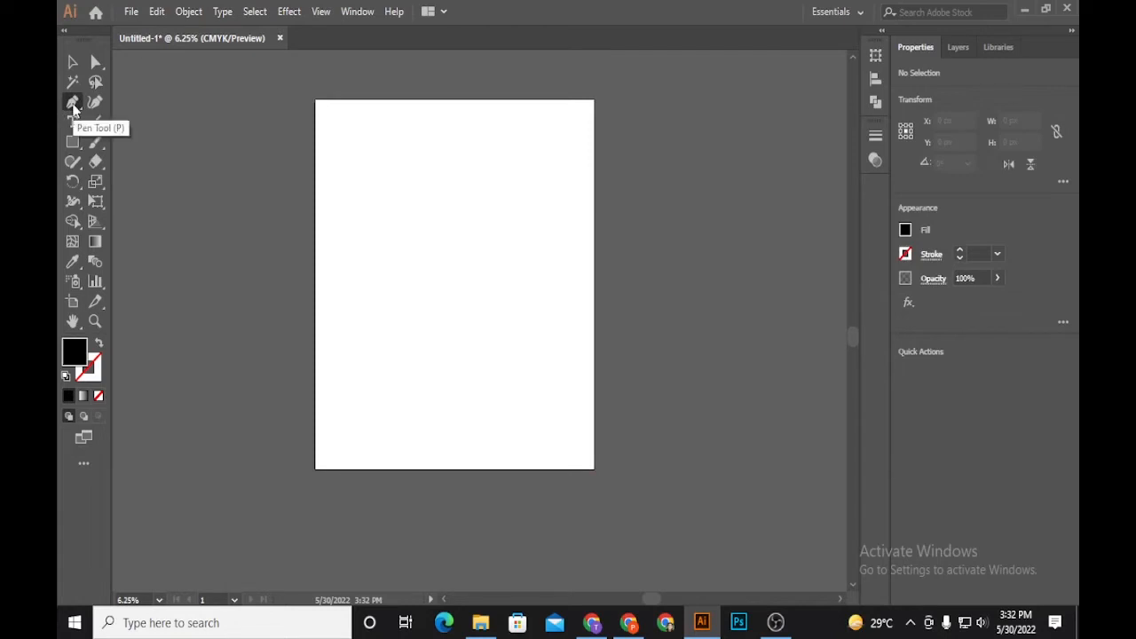
pyautogui.click(346, 142)
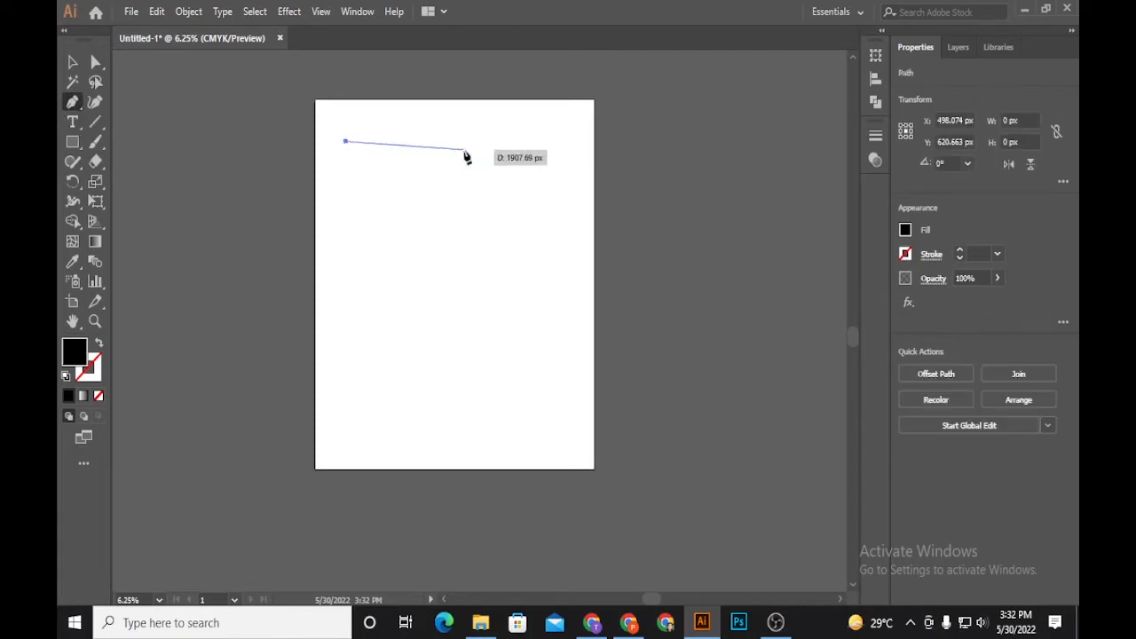
pyautogui.click(491, 142)
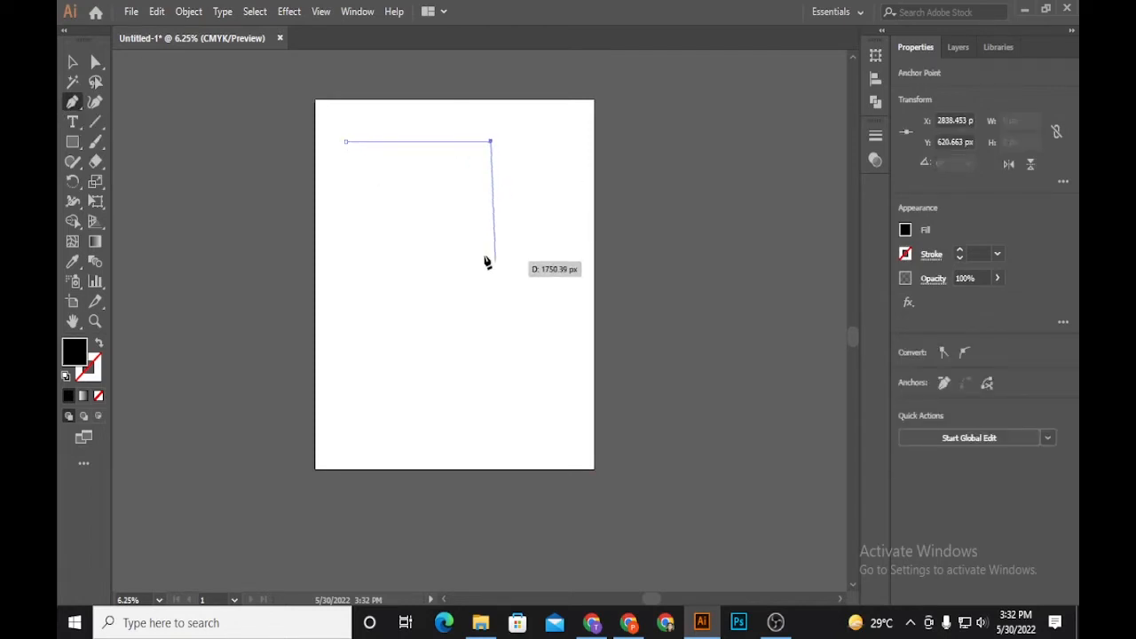
pyautogui.press('v')
# Resume the path from its right end with straight Pen segments, close it into a jagged-sided black polygon, and deselect it
pyautogui.click(73, 102)
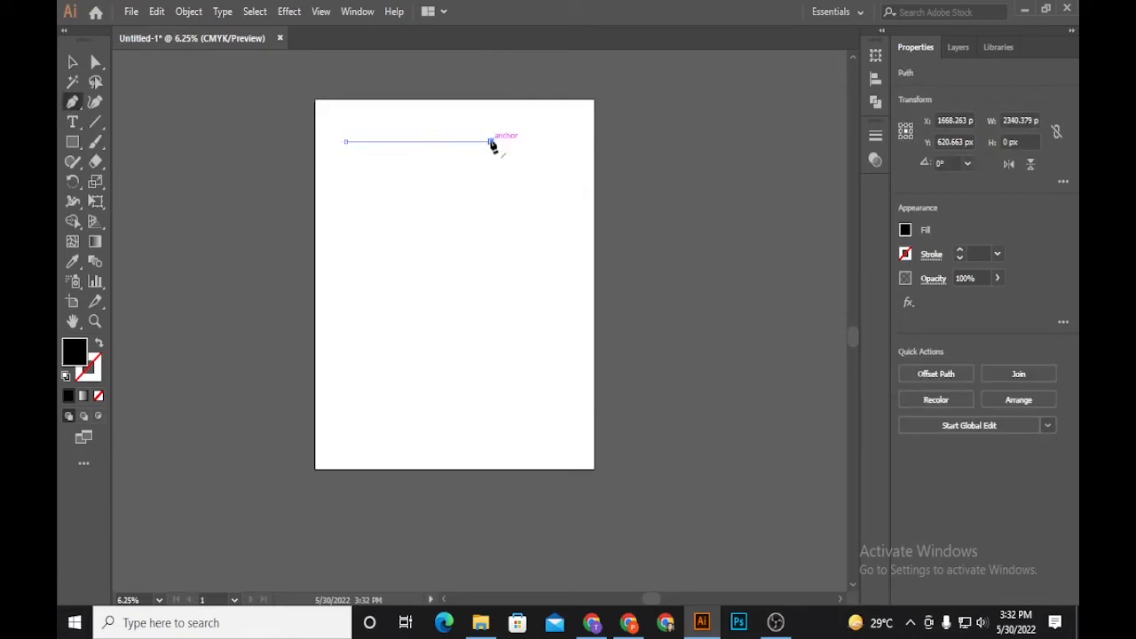
pyautogui.click(491, 142)
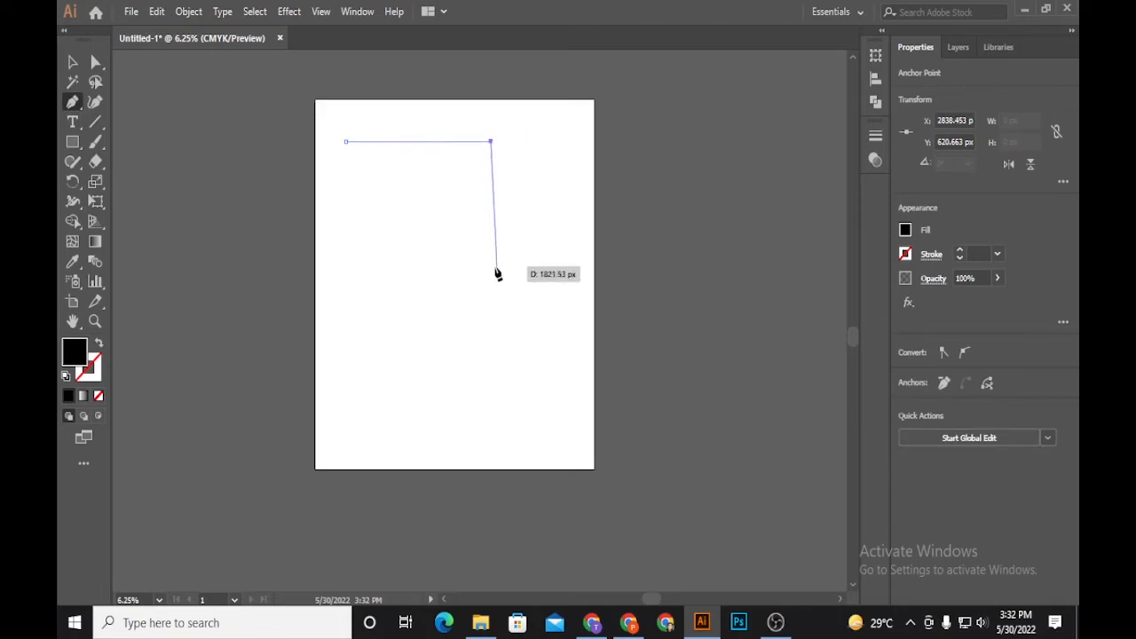
pyautogui.click(494, 265)
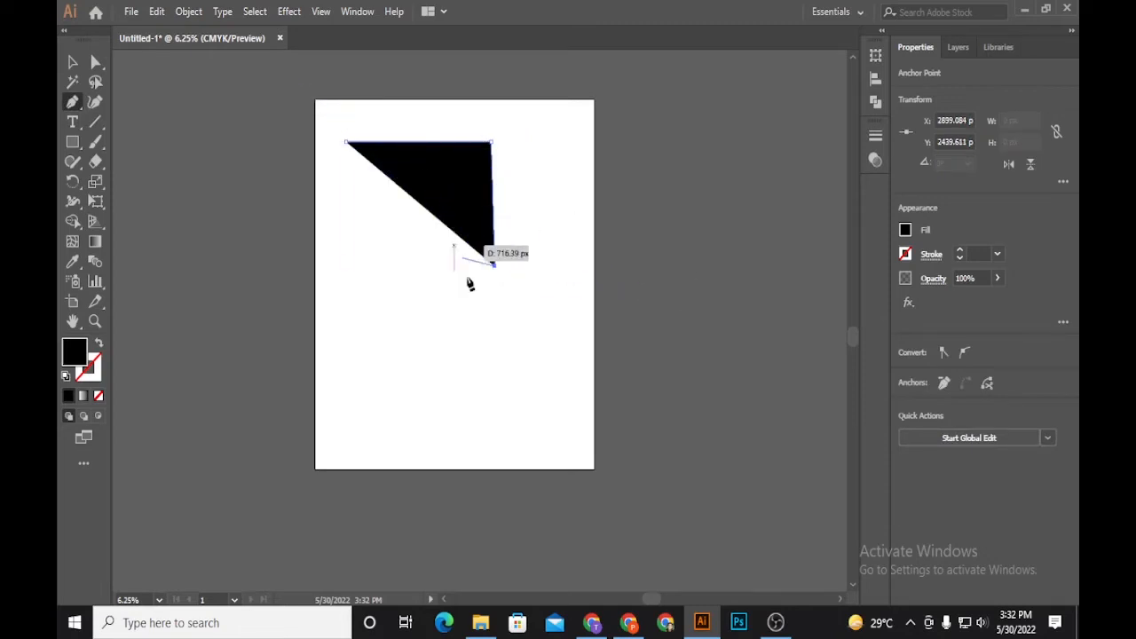
pyautogui.click(427, 291)
pyautogui.click(364, 256)
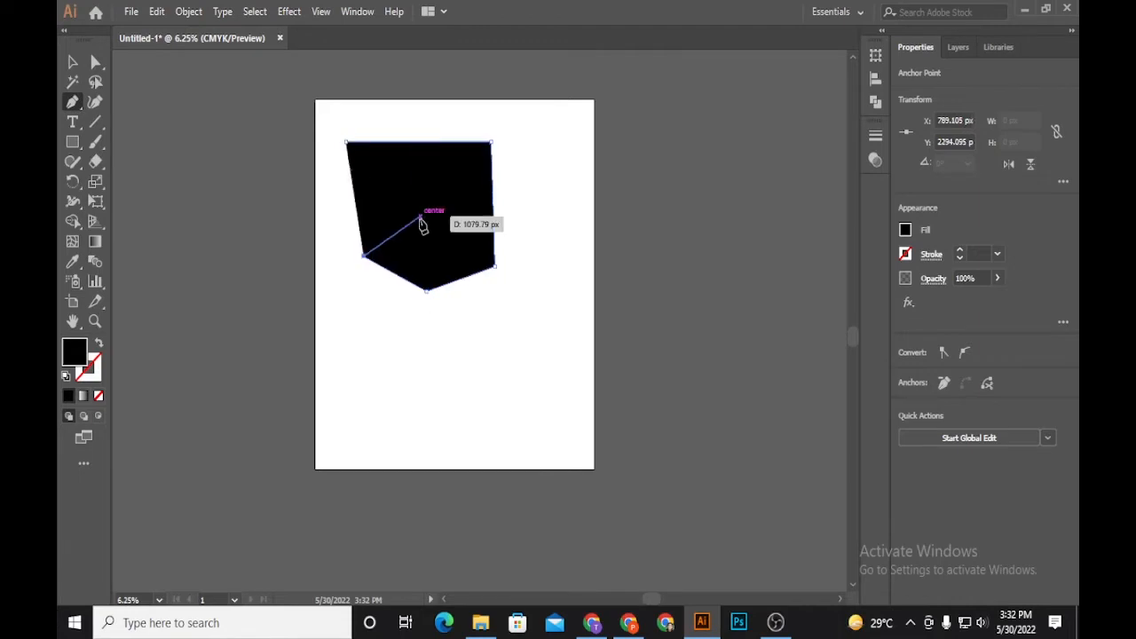
pyautogui.click(418, 216)
pyautogui.click(331, 187)
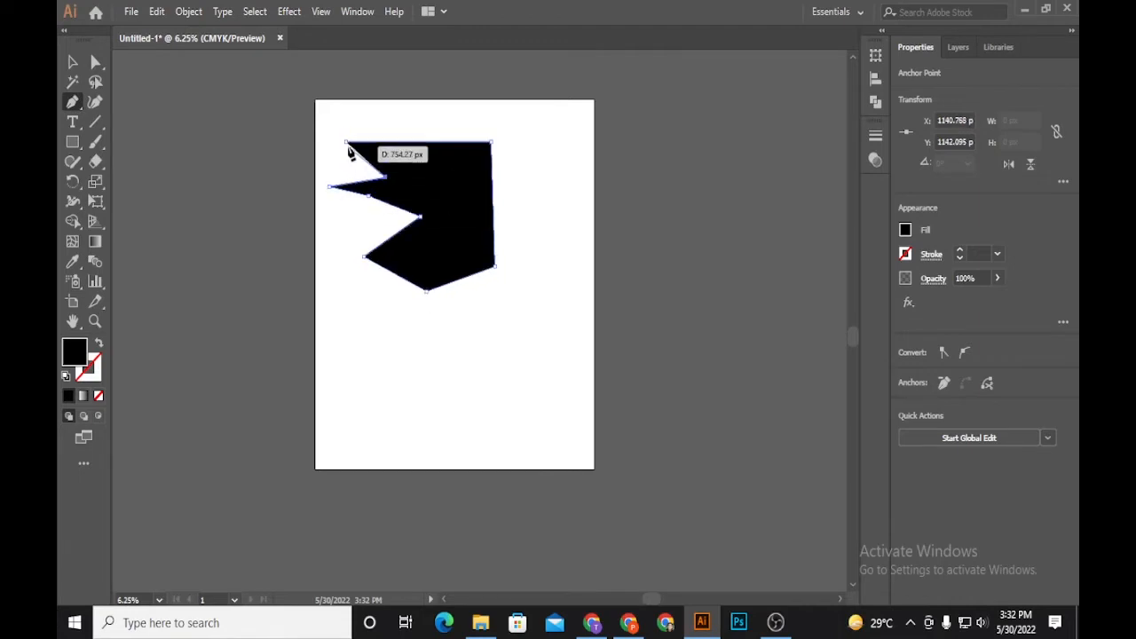
pyautogui.click(346, 144)
pyautogui.press('v')
pyautogui.click(558, 304)
# Draw a closed, curved lens shape about 2001 x 798 px with the Pen tool below the polygon, and delete it
pyautogui.press('p')
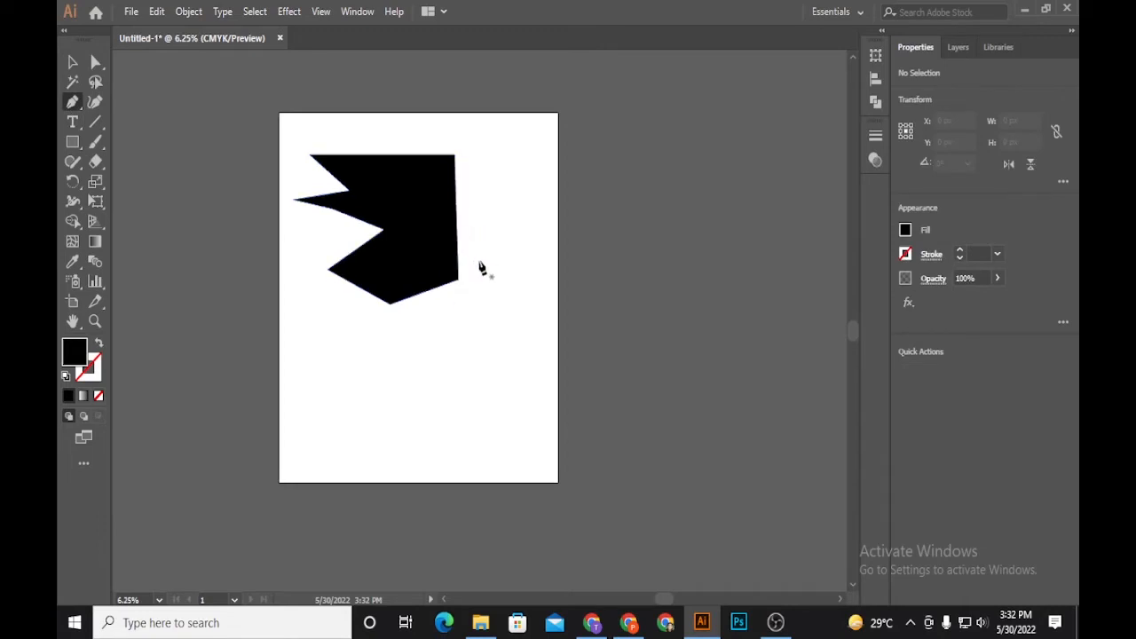
pyautogui.click(430, 324)
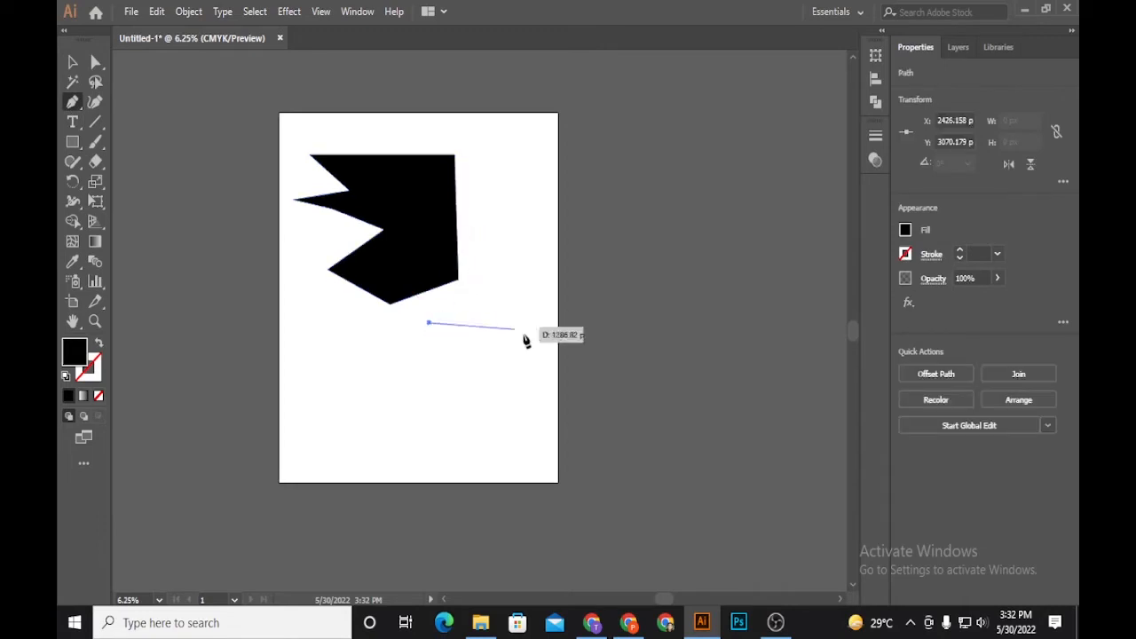
pyautogui.click(553, 325)
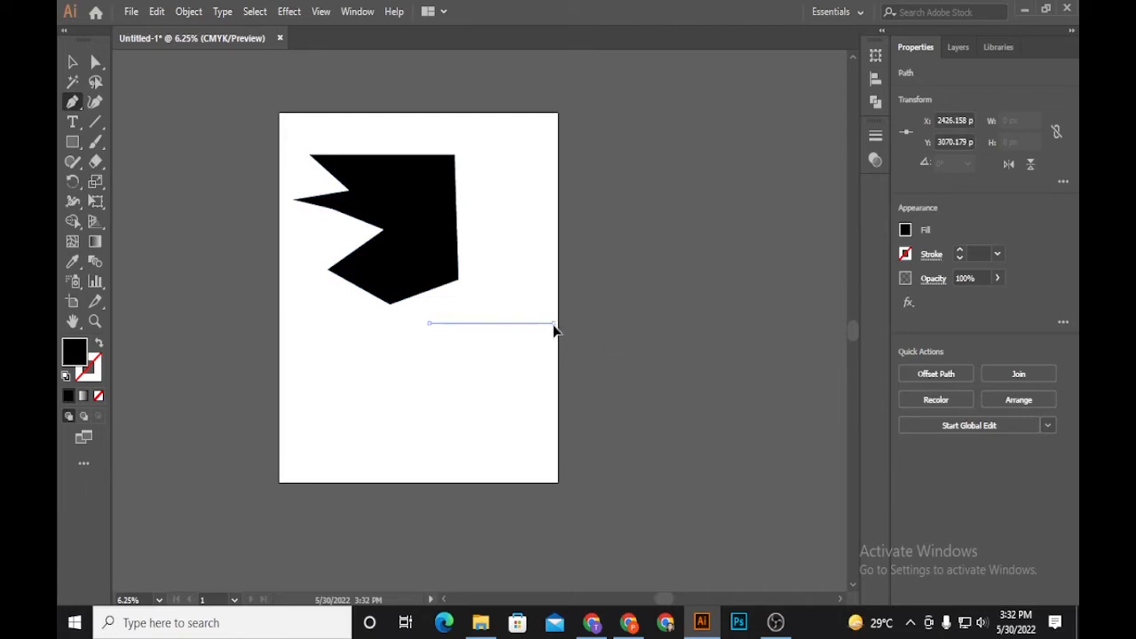
pyautogui.moveTo(553, 326); pyautogui.dragTo(622, 372)
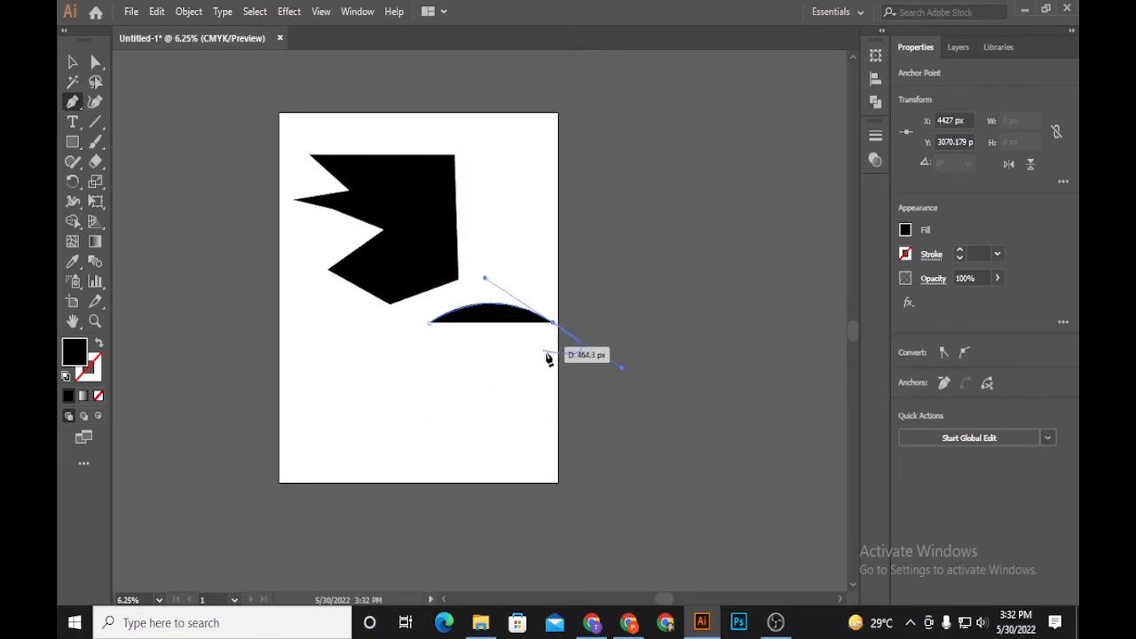
pyautogui.click(554, 325)
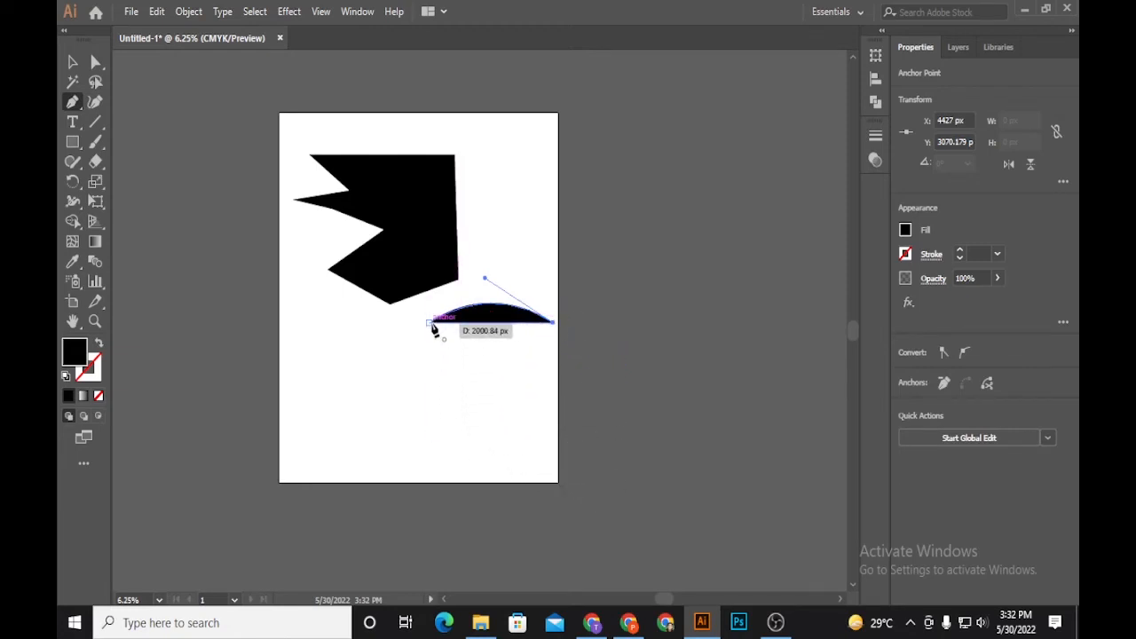
pyautogui.click(432, 326)
pyautogui.moveTo(432, 326); pyautogui.dragTo(376, 252)
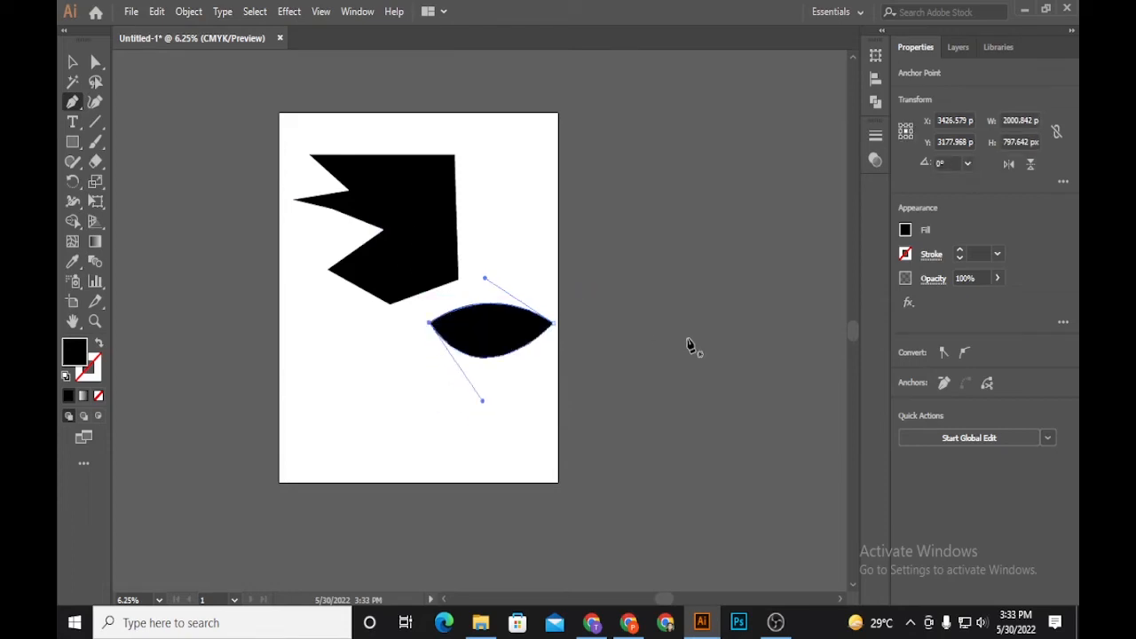
pyautogui.press('v')
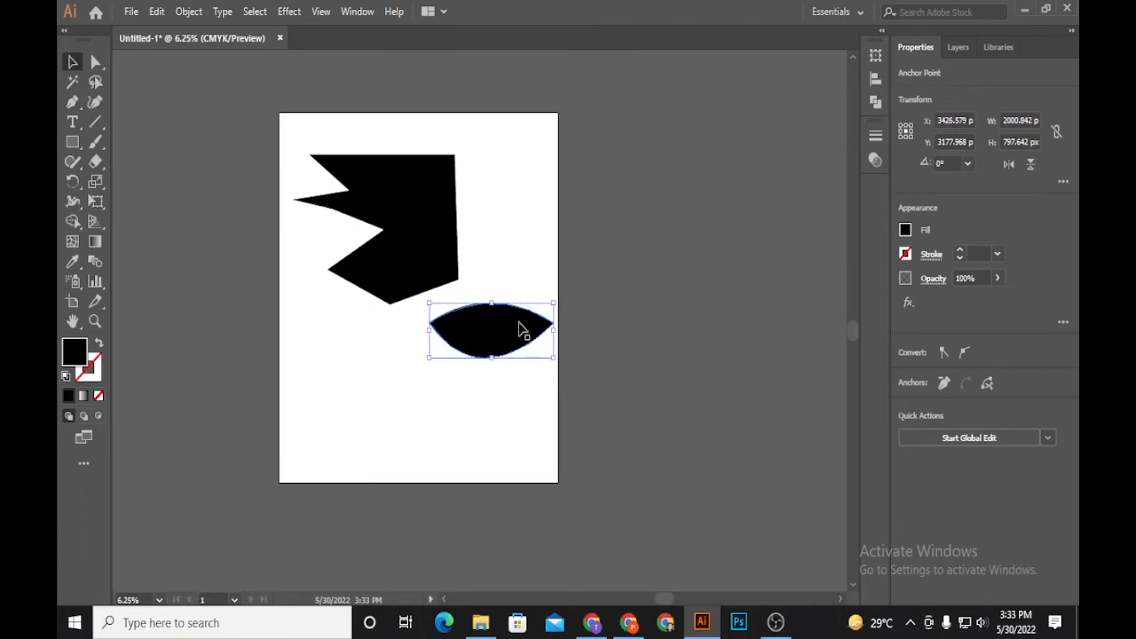
pyautogui.press('Delete')
# Choose the Add Anchor Point tool and detach the Pen tool group as a floating palette
pyautogui.click(73, 101)
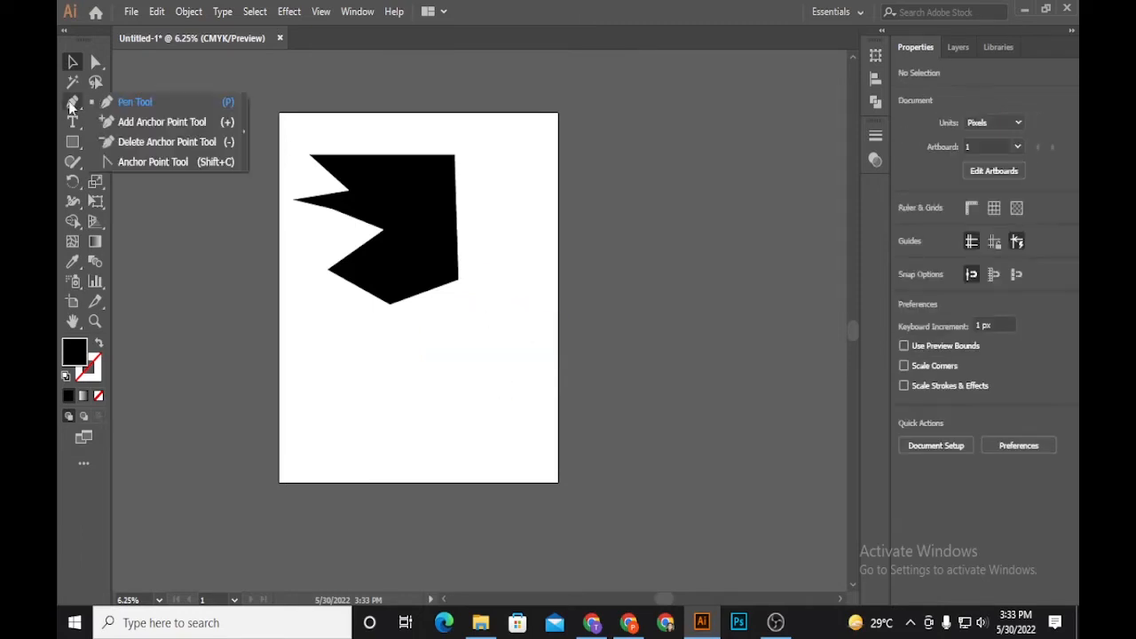
pyautogui.click(137, 124)
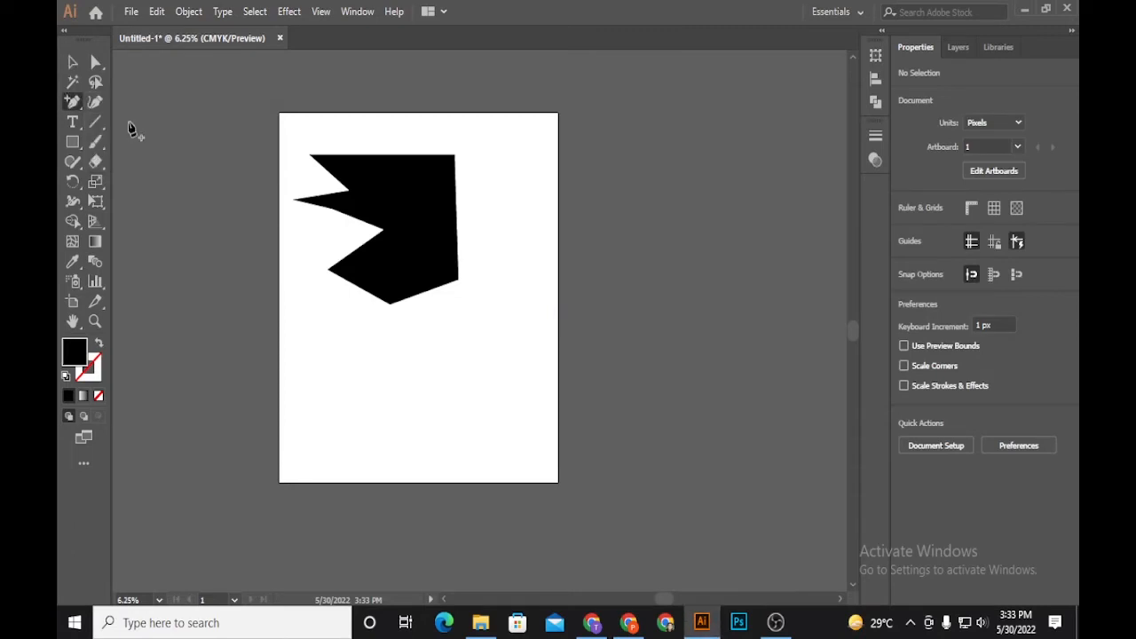
pyautogui.moveTo(78, 107); pyautogui.dragTo(655, 76)
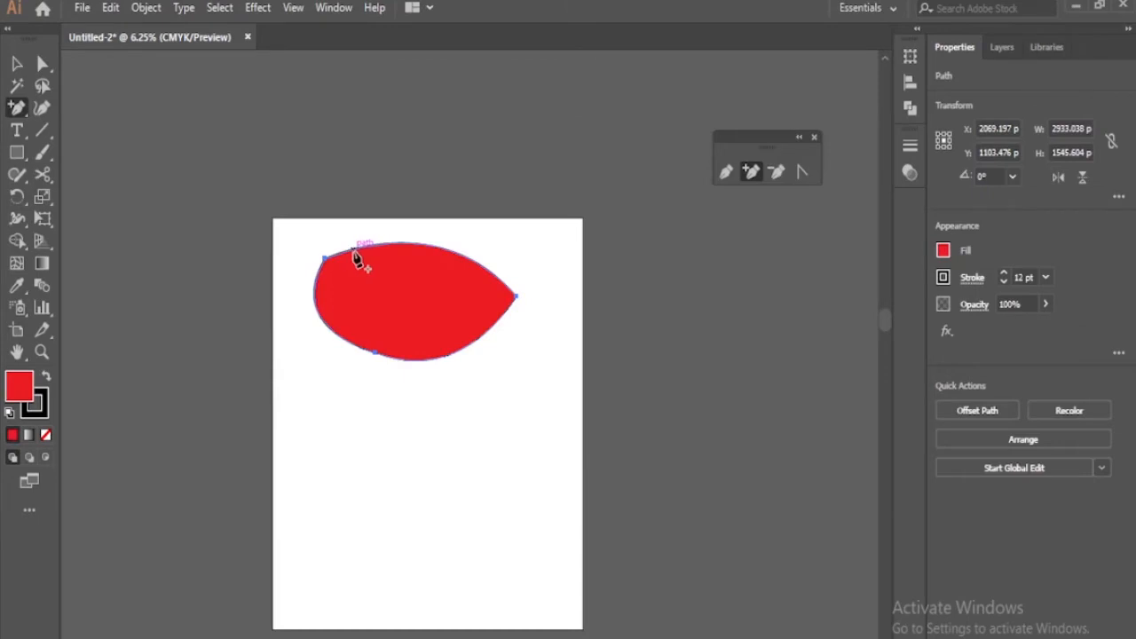
# Add two anchor points on the red shape's upper edge, at about X 1171, Y 413 px and X 1945, Y 332 px
pyautogui.click(356, 253)
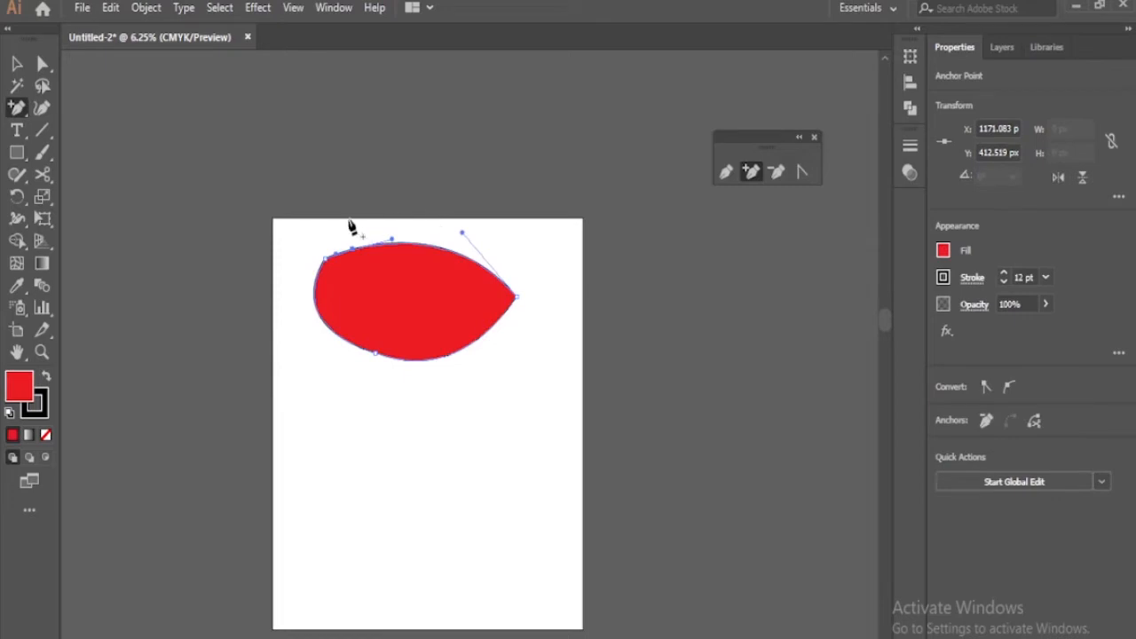
pyautogui.scroll(1, 356, 229)
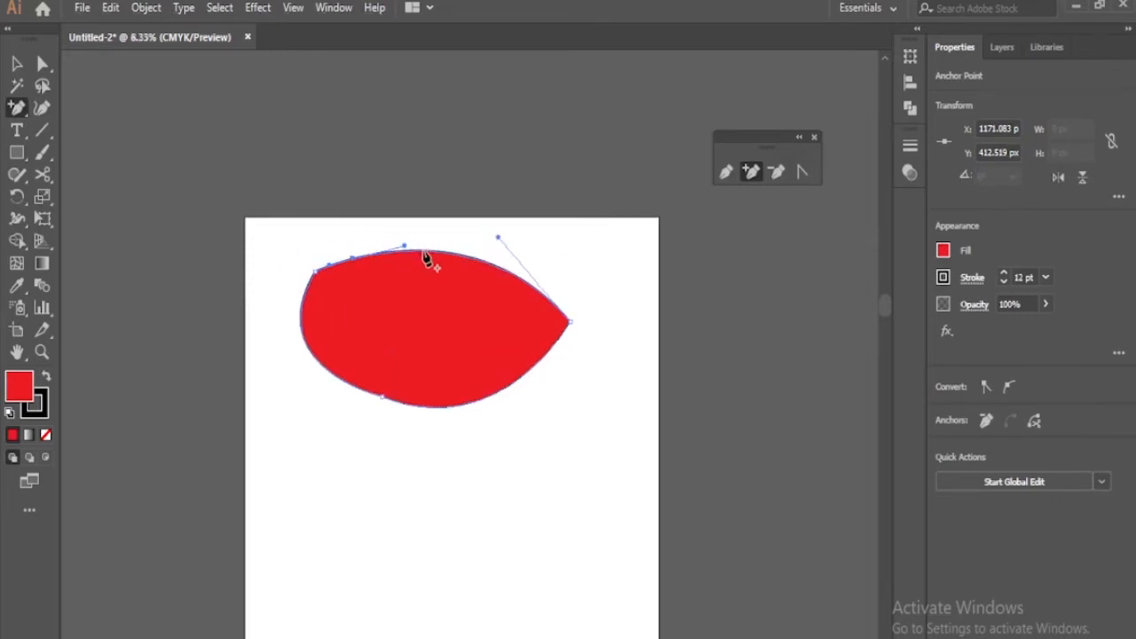
pyautogui.click(423, 252)
# With Direct Selection, move the first added anchor inward to about X 1535, Y 757 px and the second to about X 2026, Y 332 px
pyautogui.click(43, 65)
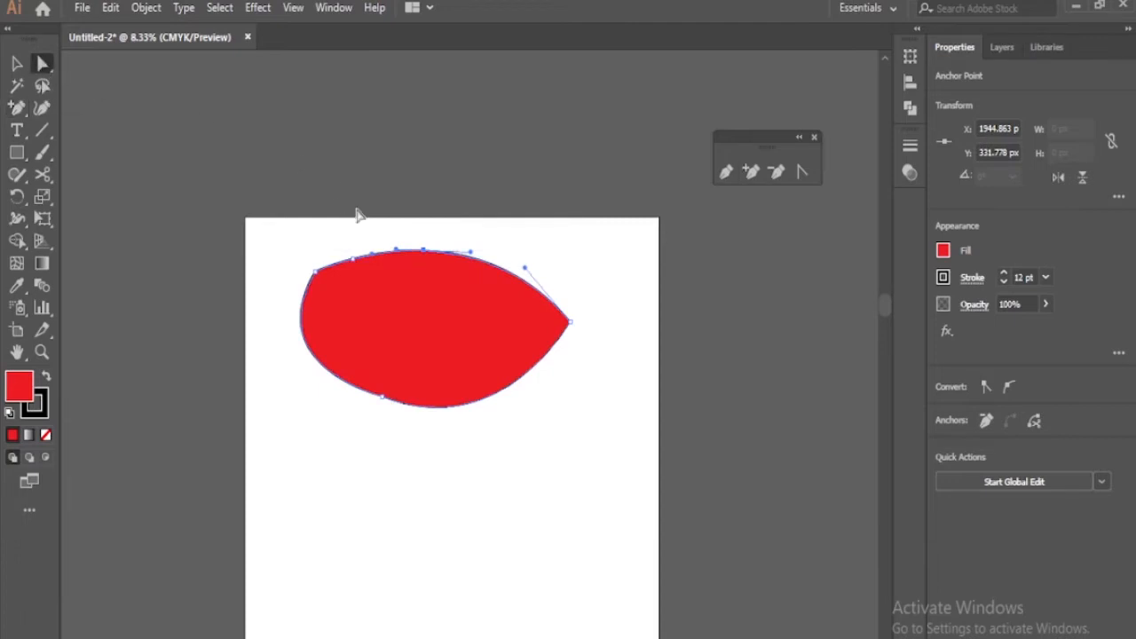
pyautogui.click(353, 260)
pyautogui.moveTo(355, 262); pyautogui.dragTo(385, 294)
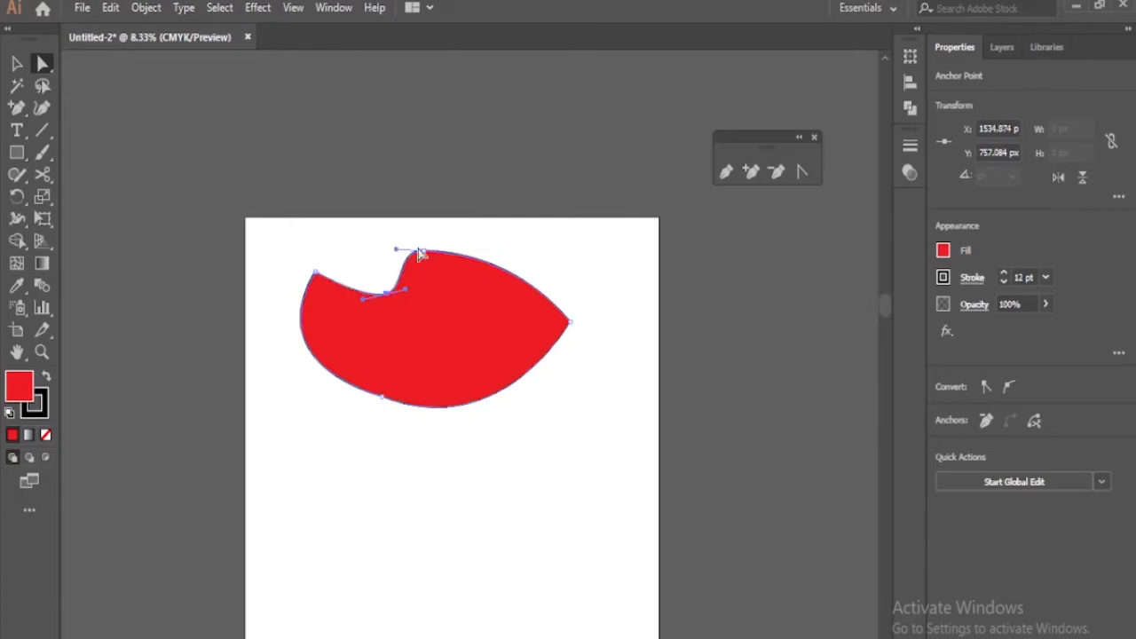
pyautogui.moveTo(422, 255)
pyautogui.mouseDown()
pyautogui.moveTo(436, 243)
pyautogui.moveTo(432, 251)
pyautogui.mouseUp()
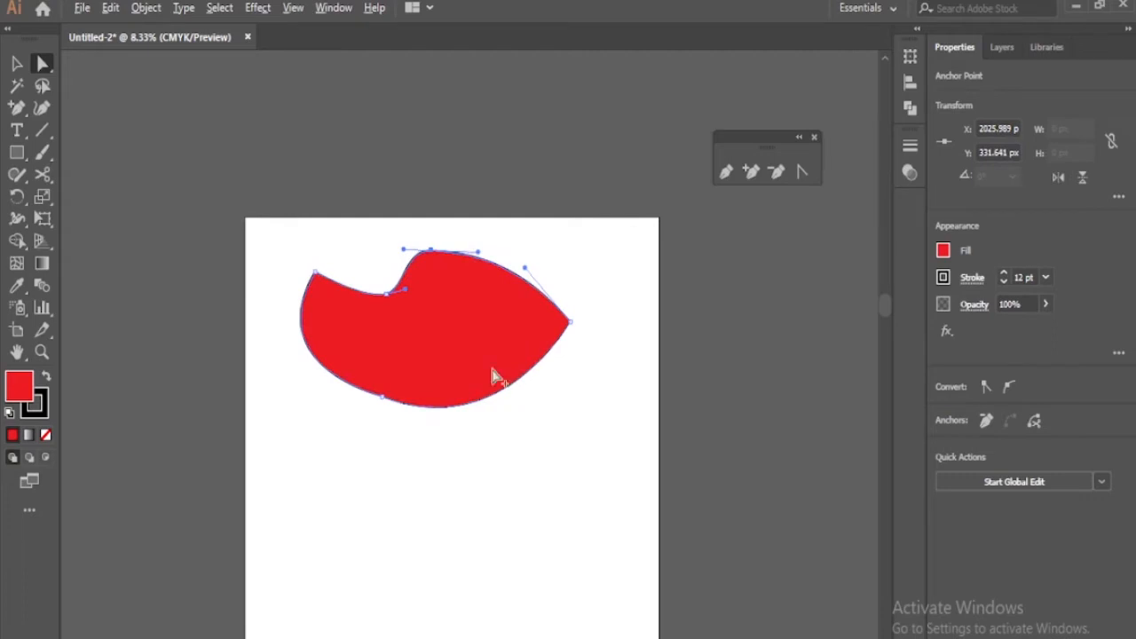
# Undo the moves of the two added anchor points, and redo them to restore the dent
pyautogui.scroll(1, 491, 373)
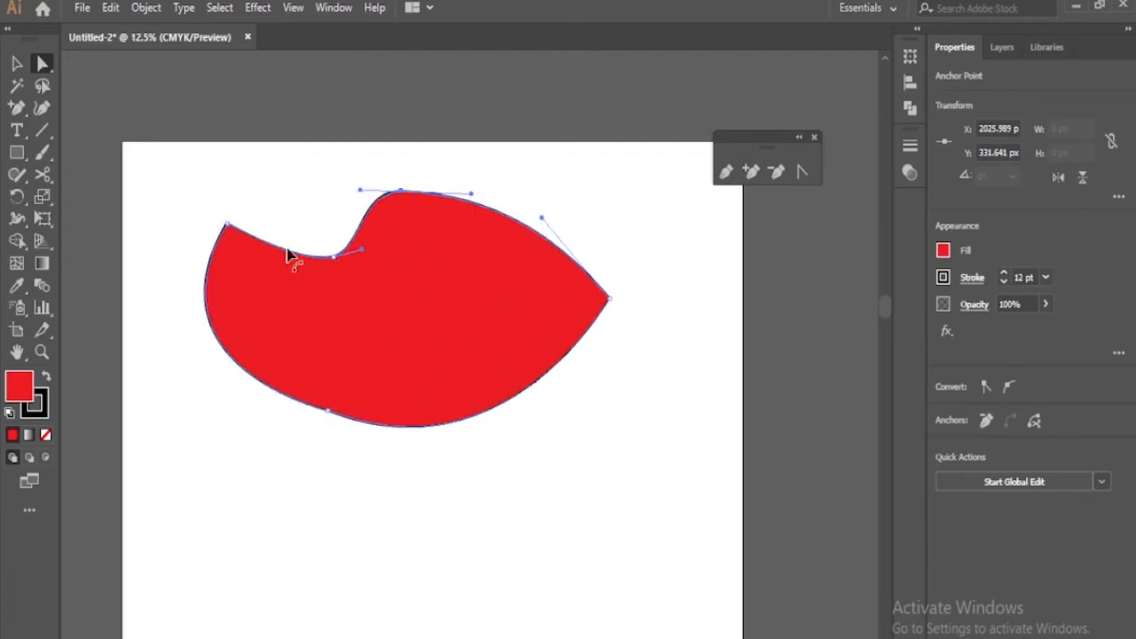
pyautogui.hotkey('ctrl', 'z')
pyautogui.hotkey('ctrl', 'z')
pyautogui.hotkey('ctrl', 'z')
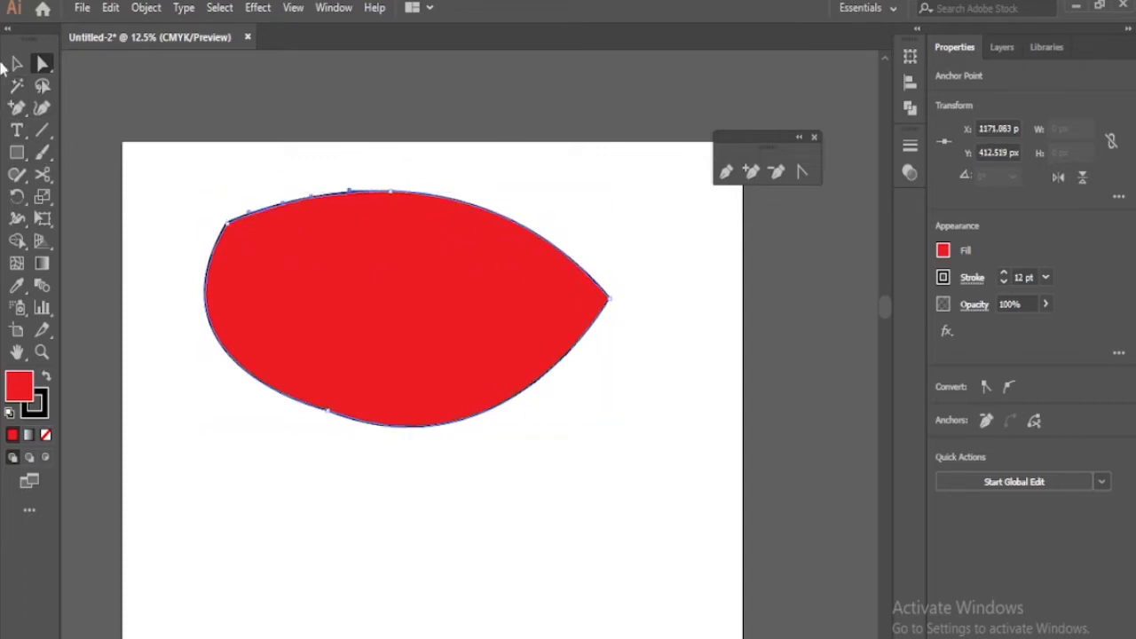
pyautogui.press('v')
pyautogui.hotkey('ctrl', 'shift', 'z')
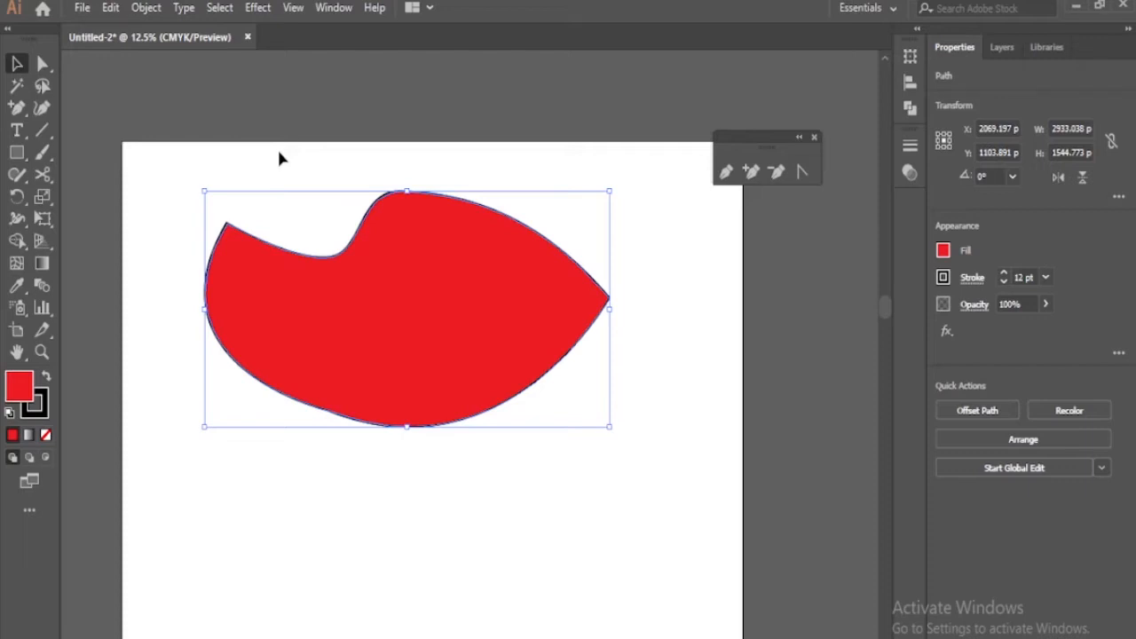
# Undo and redo the anchor edits repeatedly, keeping the dent but leaving the second anchor's small shift undone
pyautogui.hotkey('ctrl', 'z')
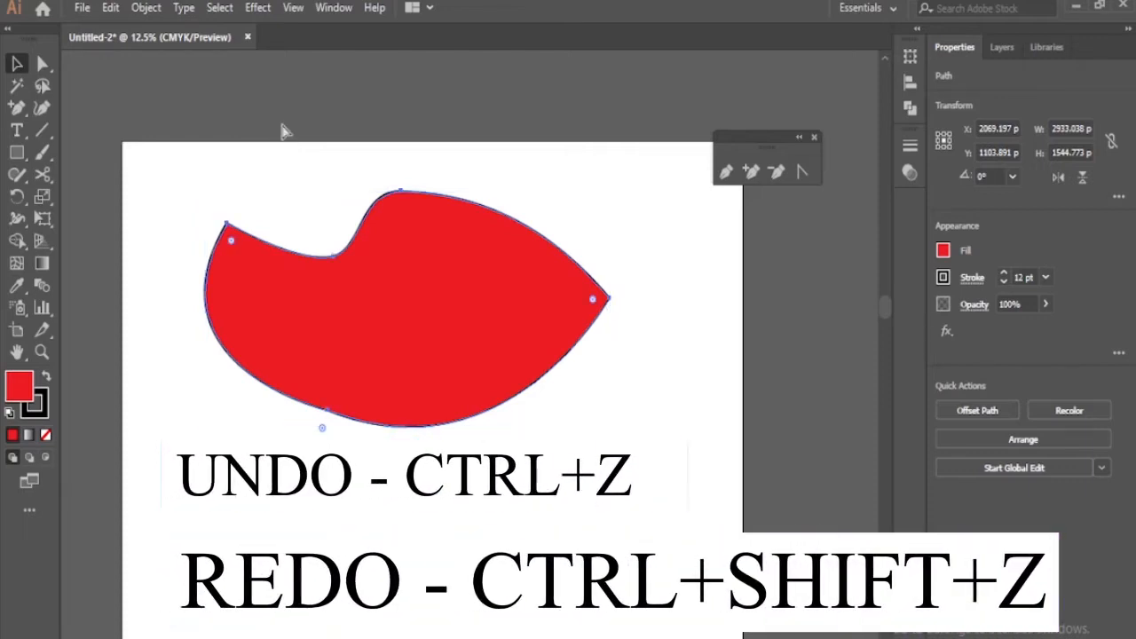
pyautogui.hotkey('ctrl', 'shift', 'z')
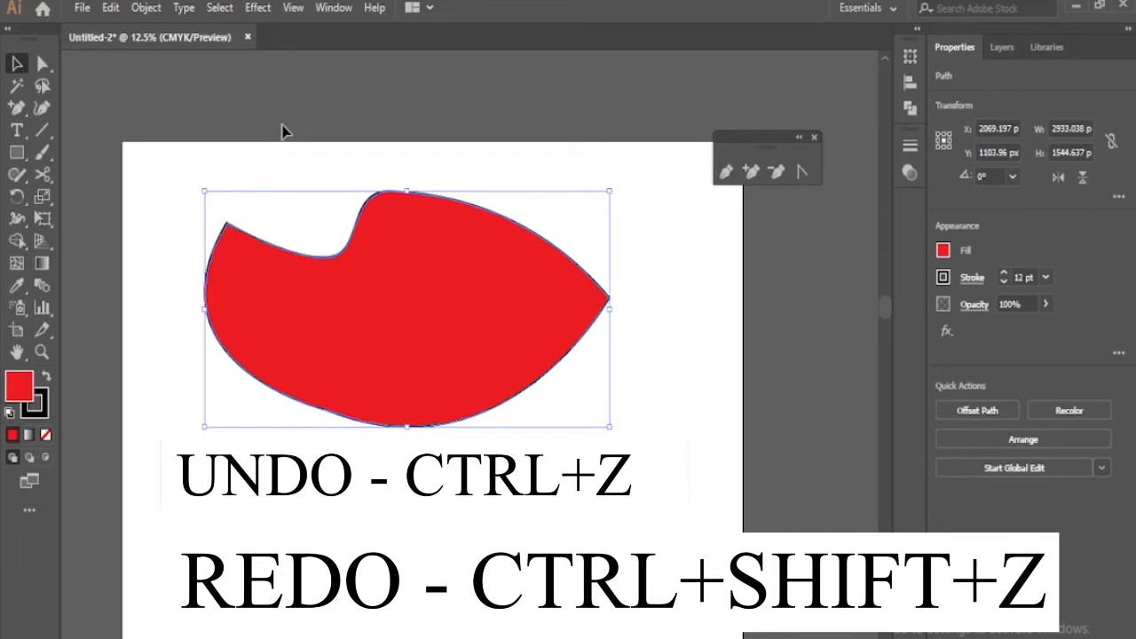
pyautogui.hotkey('ctrl', 'z')
pyautogui.hotkey('ctrl', 'z')
pyautogui.hotkey('ctrl', 'z')
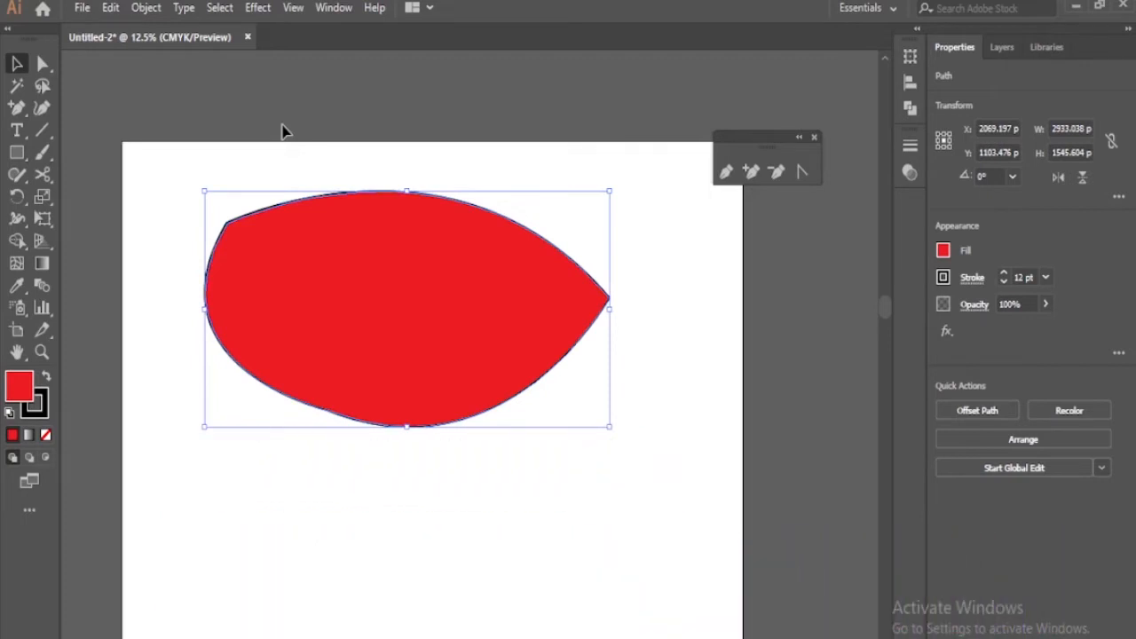
pyautogui.hotkey('ctrl', 'z')
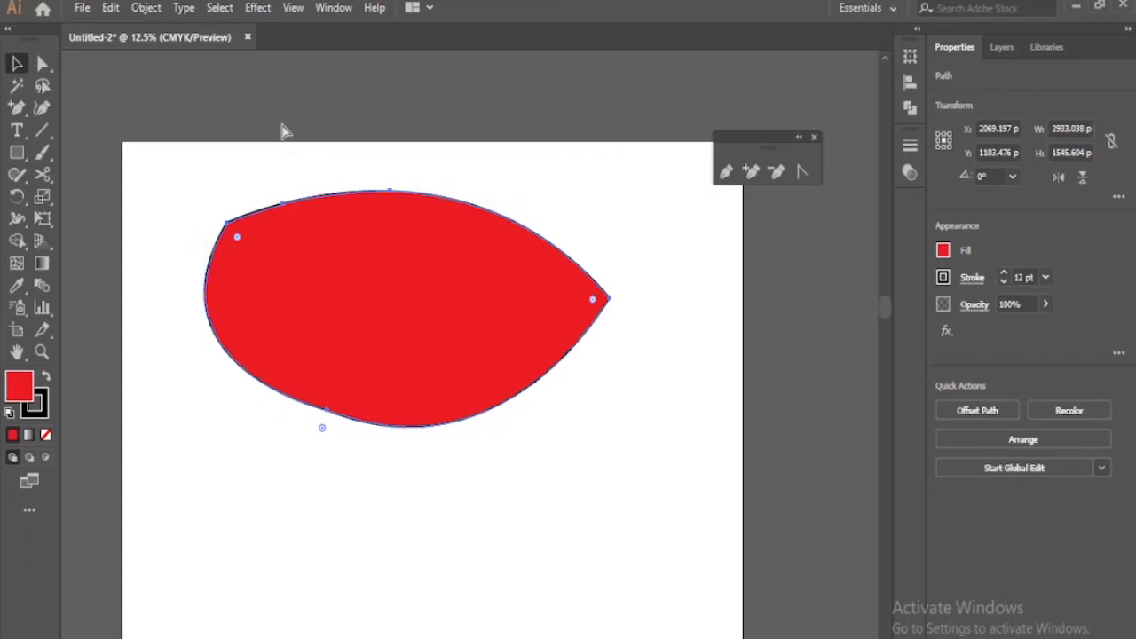
pyautogui.hotkey('ctrl', 'shift', 'z')
pyautogui.hotkey('ctrl', 'shift', 'z')
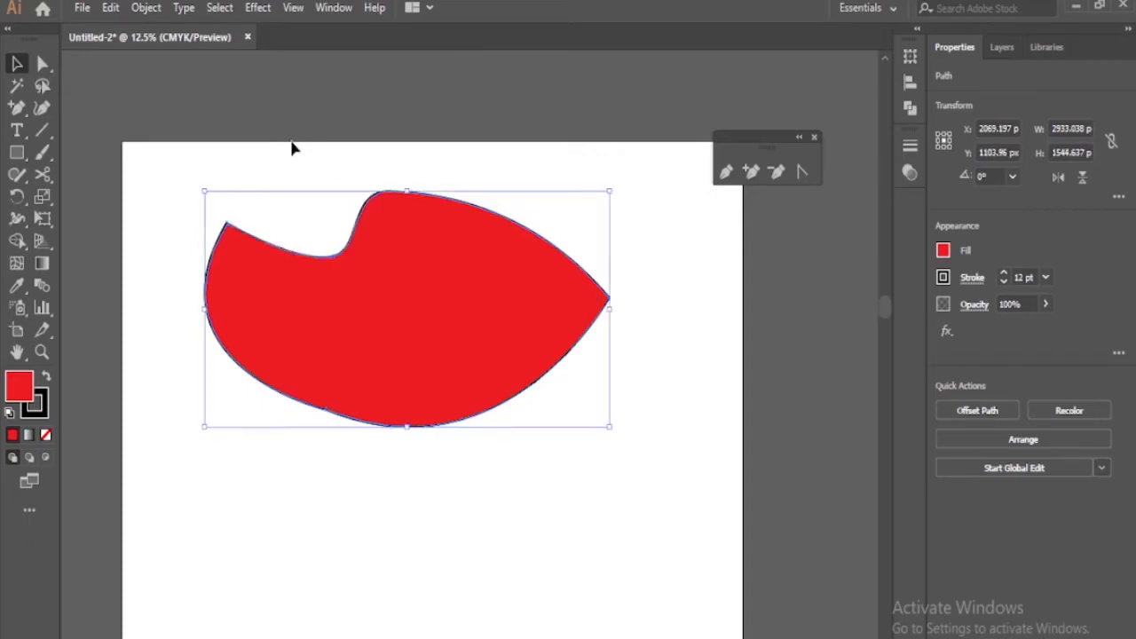
pyautogui.hotkey('ctrl', 'z')
pyautogui.hotkey('ctrl', 'shift', 'z')
# Delete the anchor point at the crest of the red shape's upper edge
pyautogui.click(17, 107)
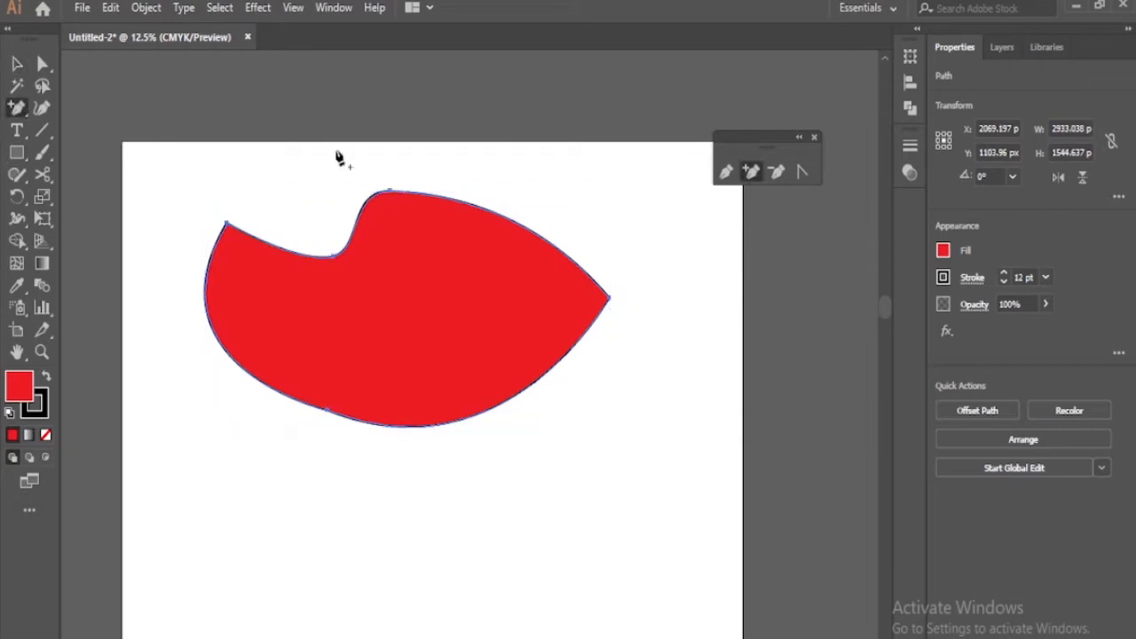
pyautogui.click(779, 172)
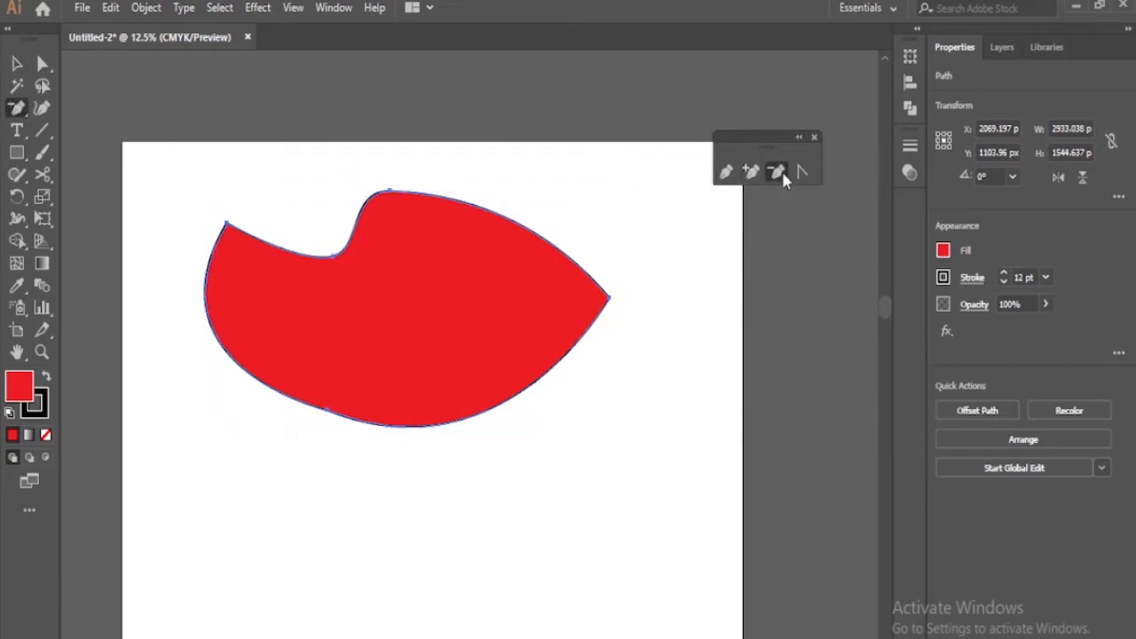
pyautogui.click(391, 190)
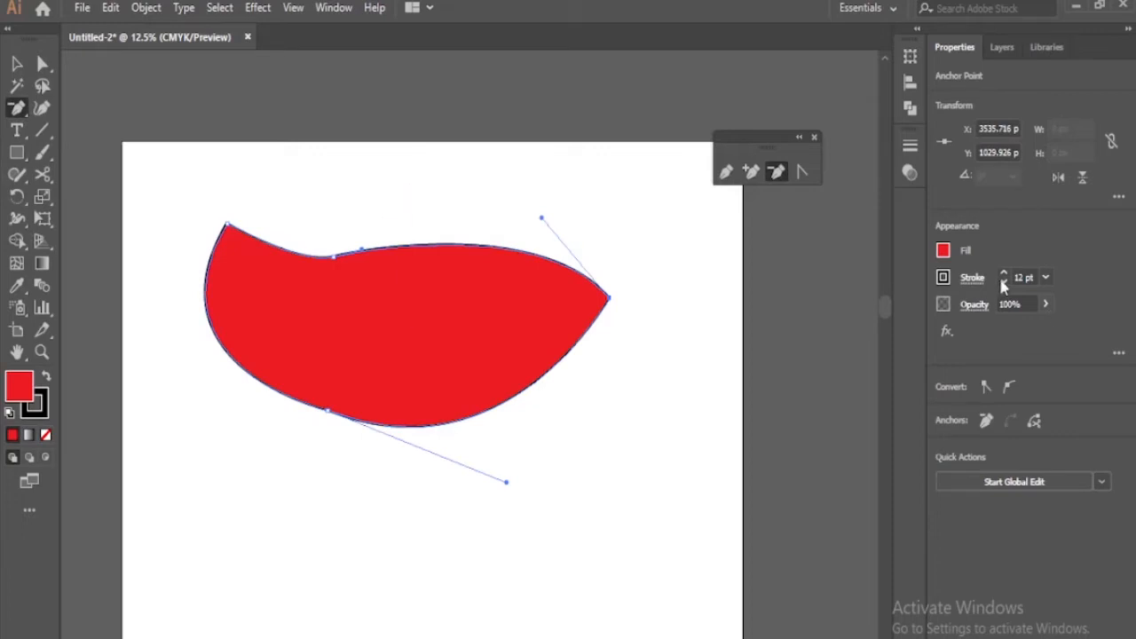
# Convert the red shape's right tip into a smooth curve with the Anchor Point tool, and try the same on its upper-left tip
pyautogui.click(801, 172)
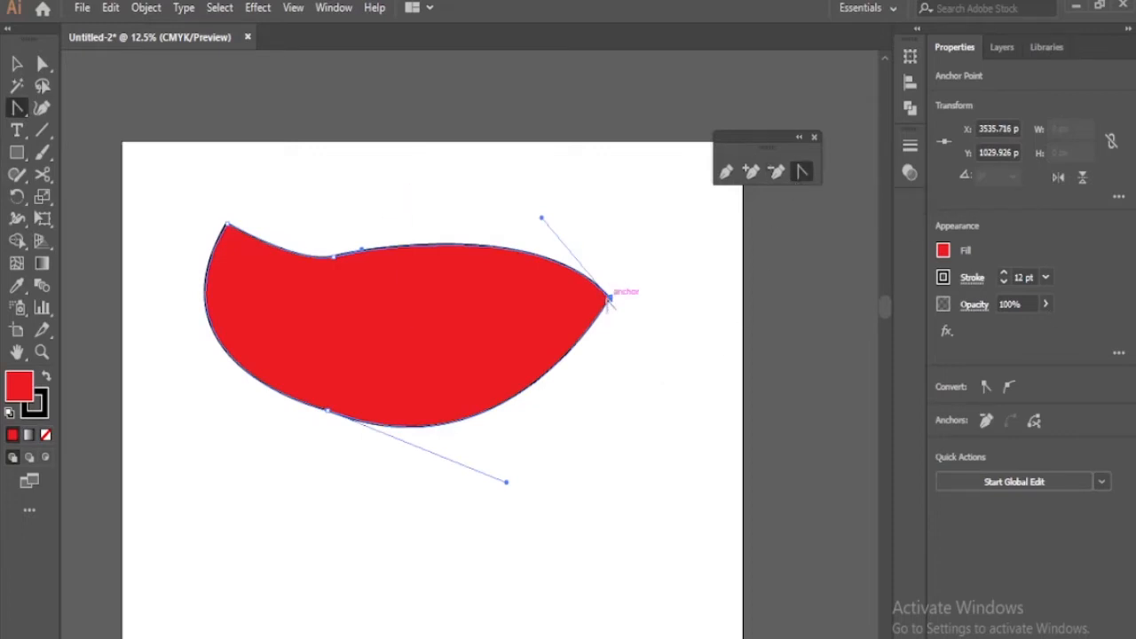
pyautogui.moveTo(608, 297); pyautogui.dragTo(642, 433)
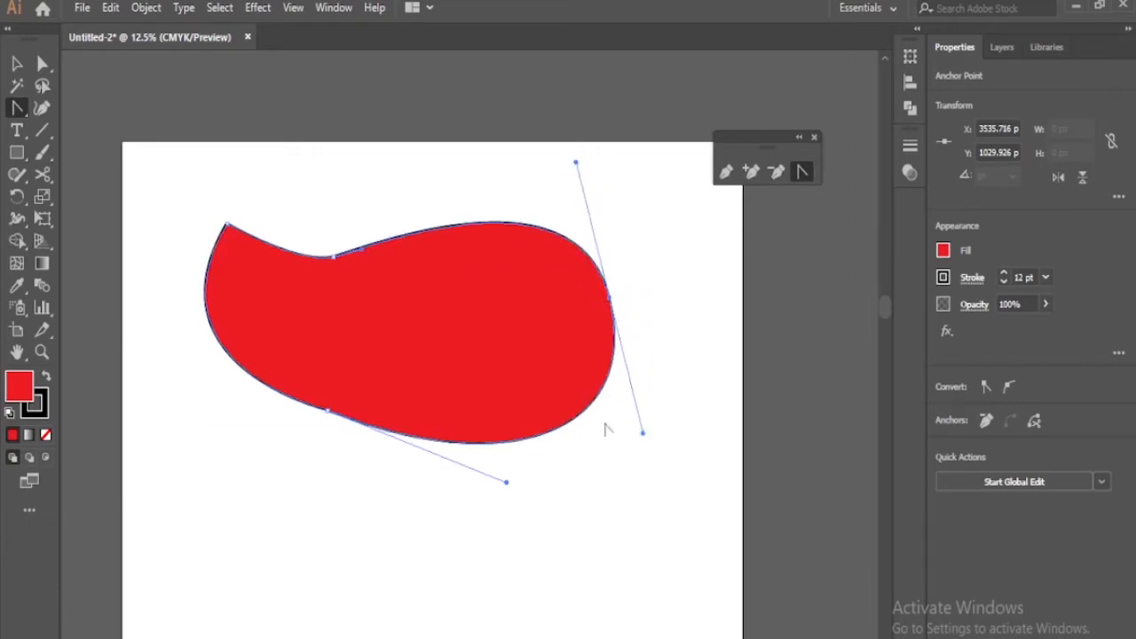
pyautogui.moveTo(226, 226); pyautogui.dragTo(269, 184)
pyautogui.scroll(3, 684, 182)
pyautogui.press('v')
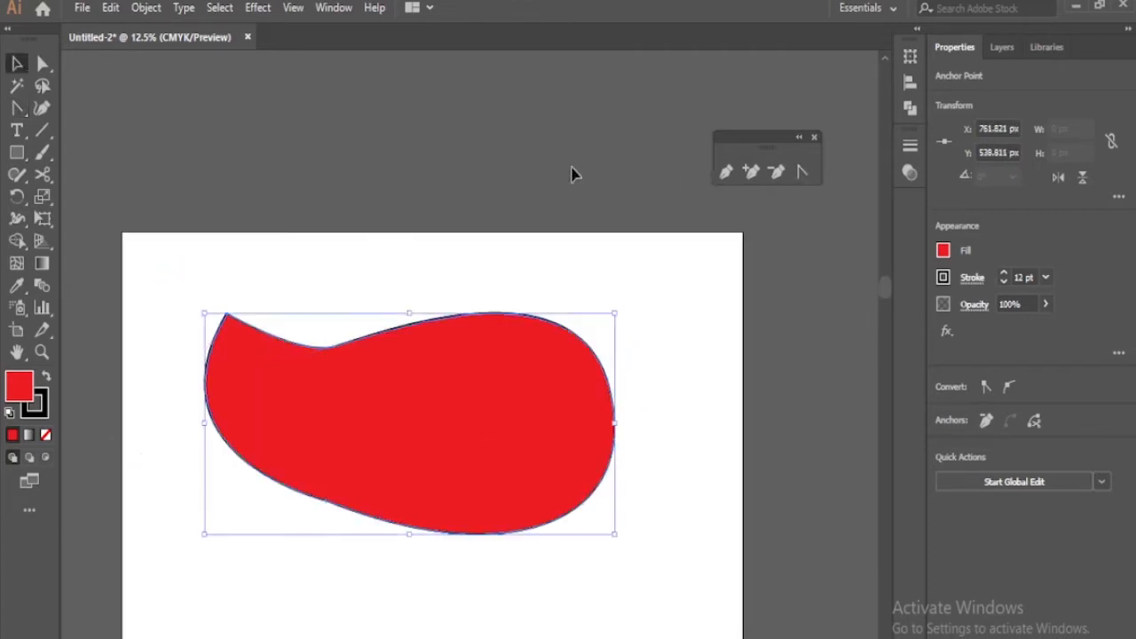
pyautogui.click(815, 138)
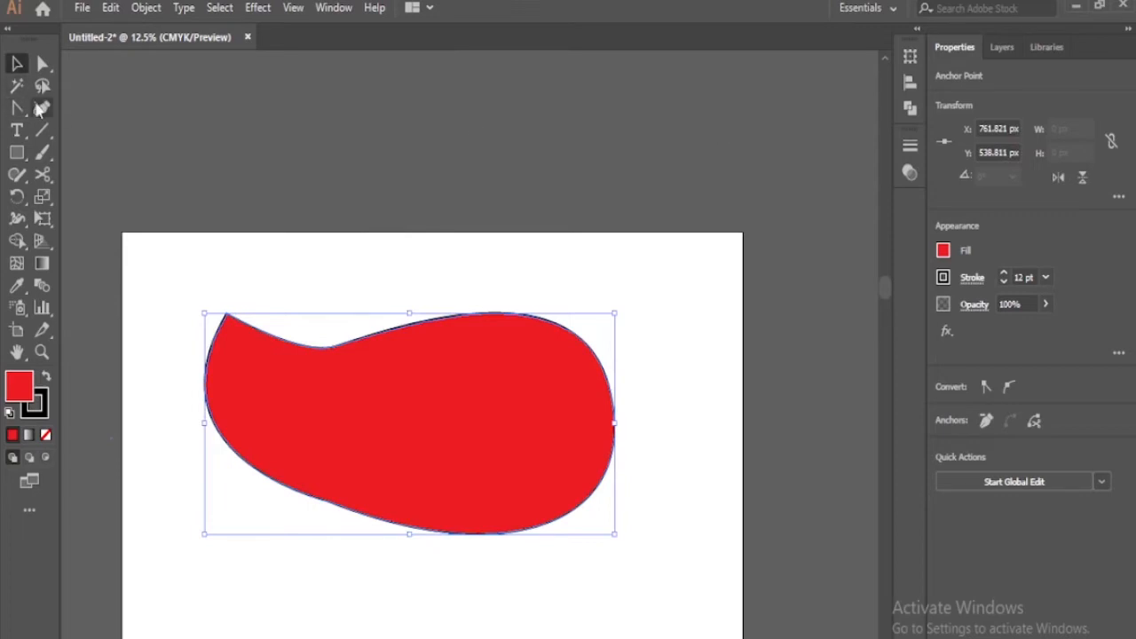
# Delete the whole red shape, leaving the artboard empty
pyautogui.scroll(-1, 293, 256)
pyautogui.scroll(-1, 325, 264)
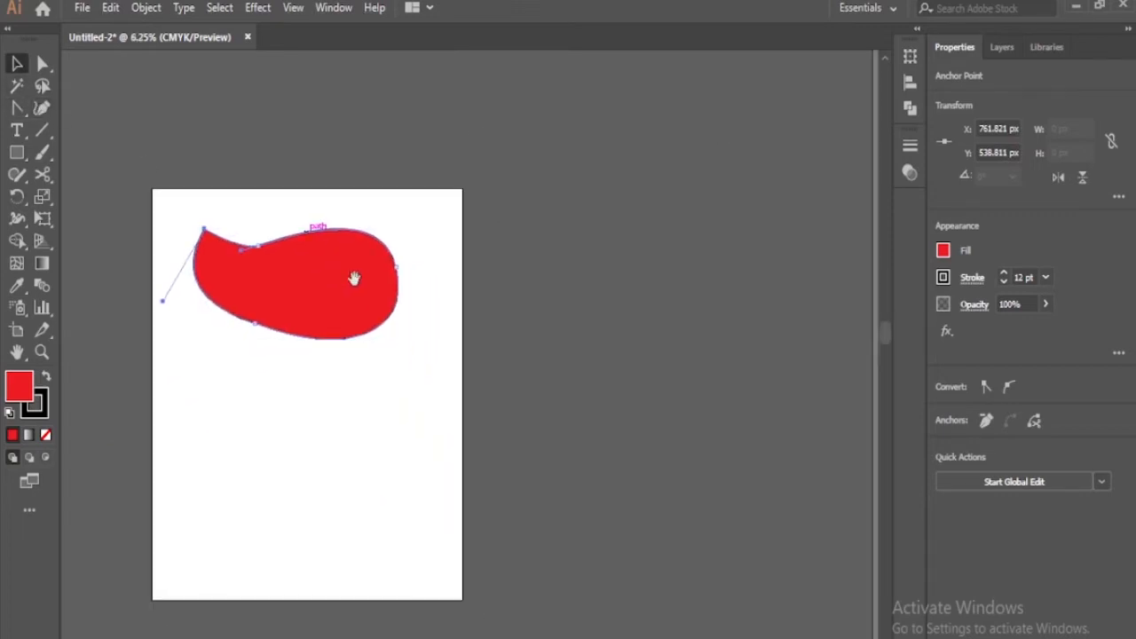
pyautogui.press('Delete')
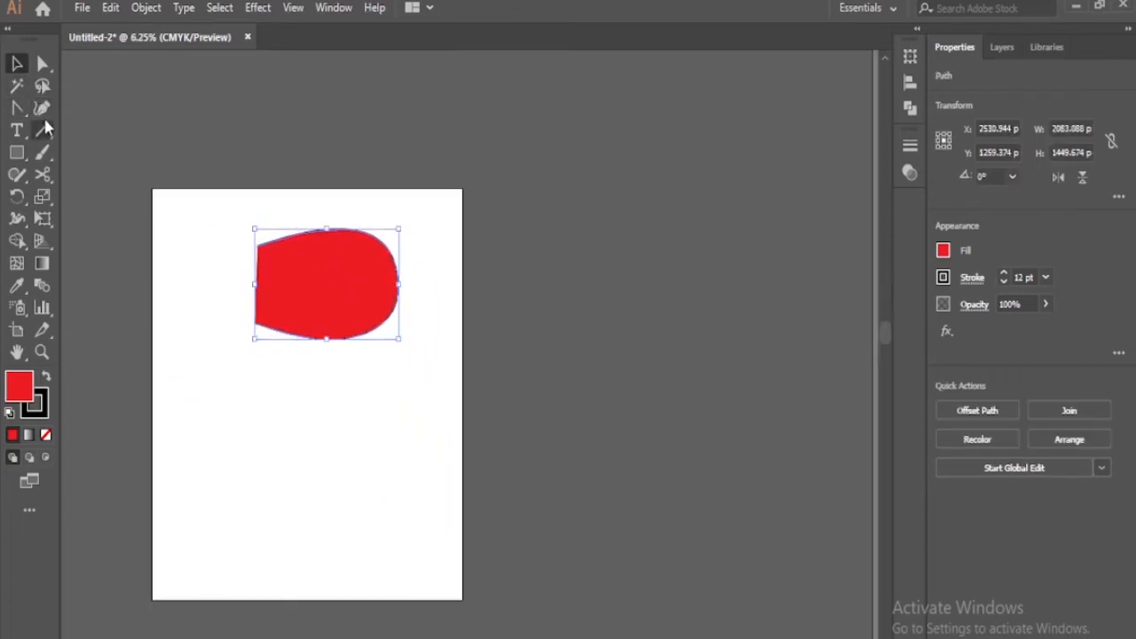
pyautogui.press('Delete')
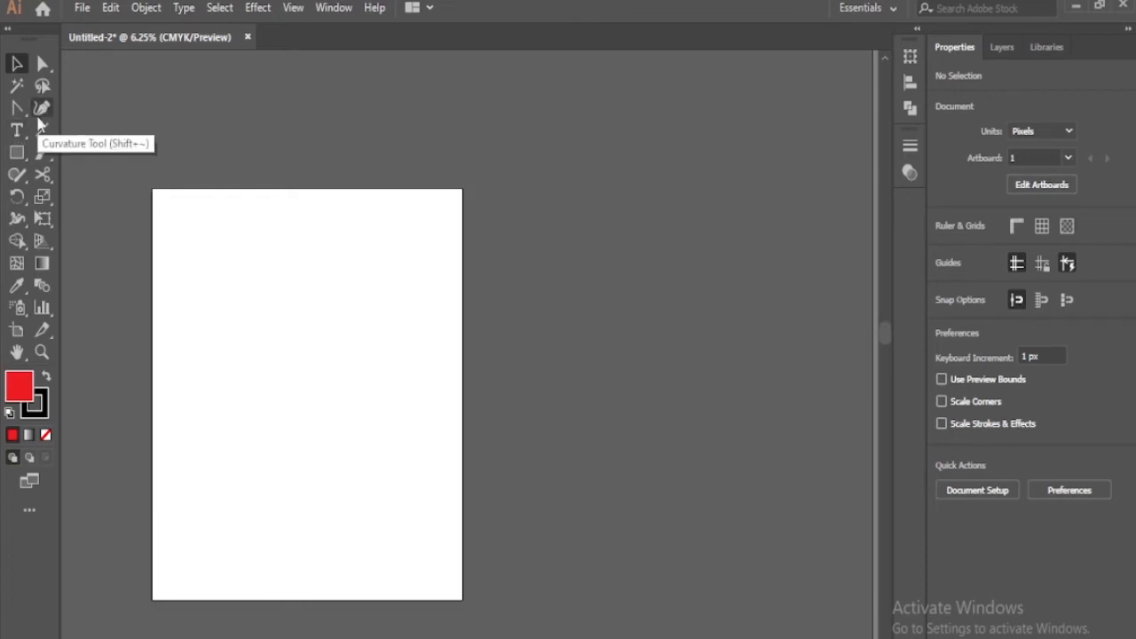
# Draw a closed red shape with five Curvature tool points, about 4093 × 4523 px, extending past the artboard's left edge
pyautogui.hotkey('shift', '`')
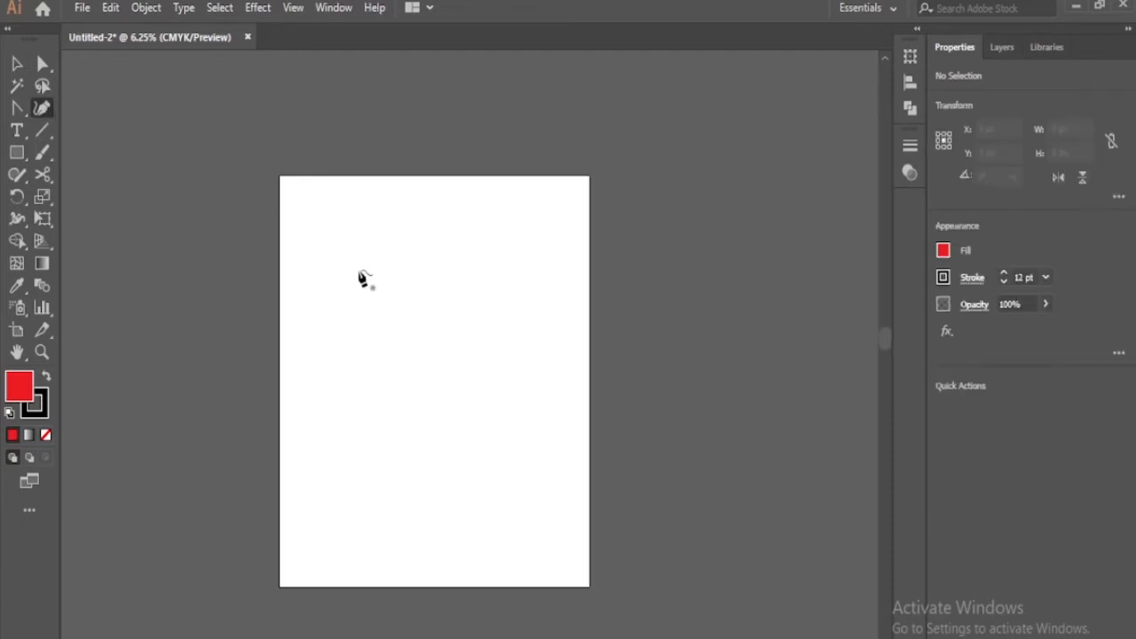
pyautogui.click(15, 109)
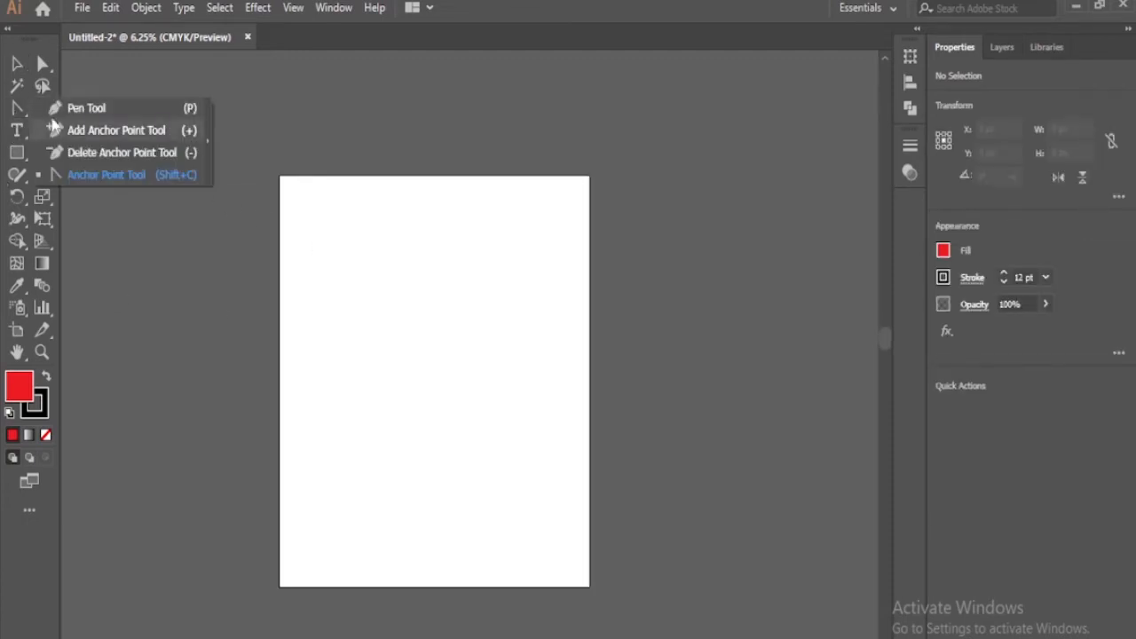
pyautogui.click(53, 110)
pyautogui.click(44, 111)
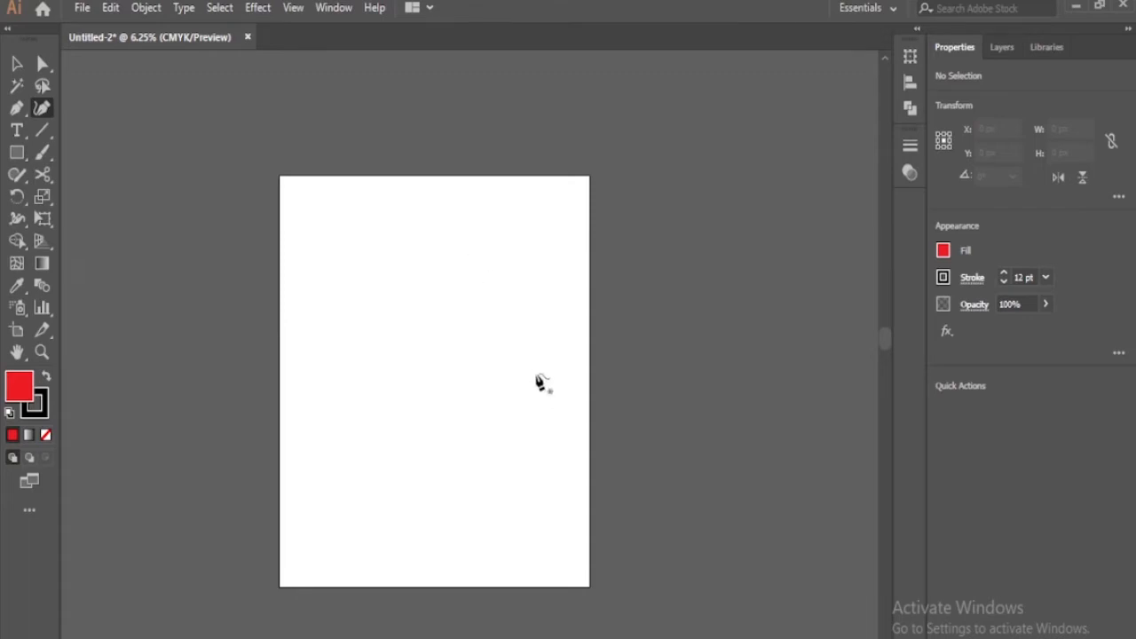
pyautogui.click(345, 239)
pyautogui.moveTo(523, 427); pyautogui.dragTo(276, 602)
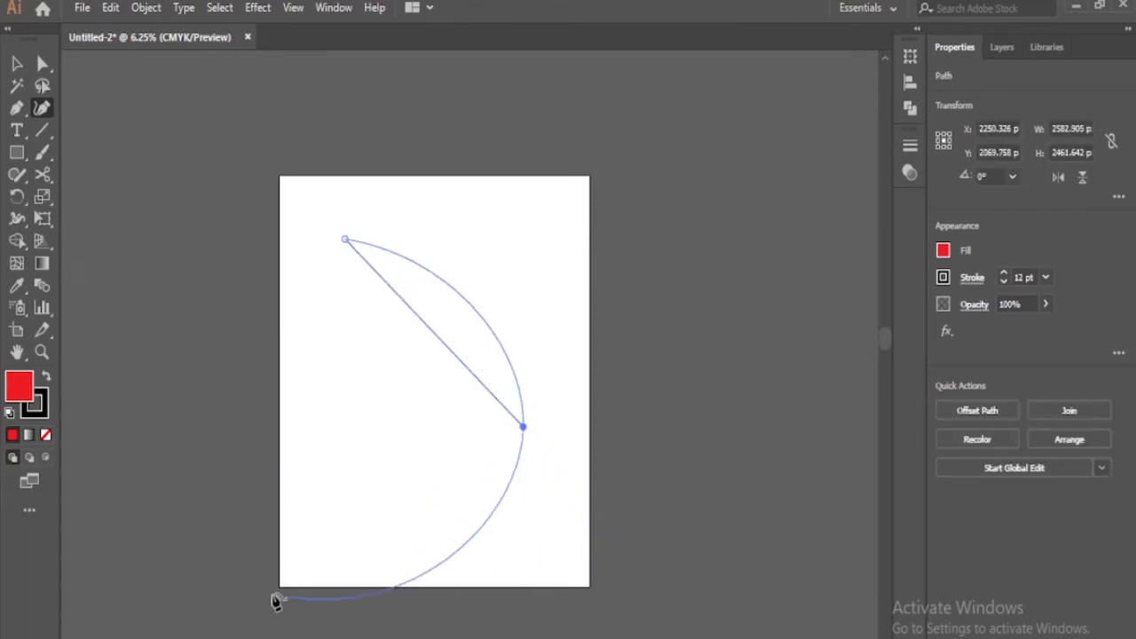
pyautogui.click(289, 564)
pyautogui.click(252, 402)
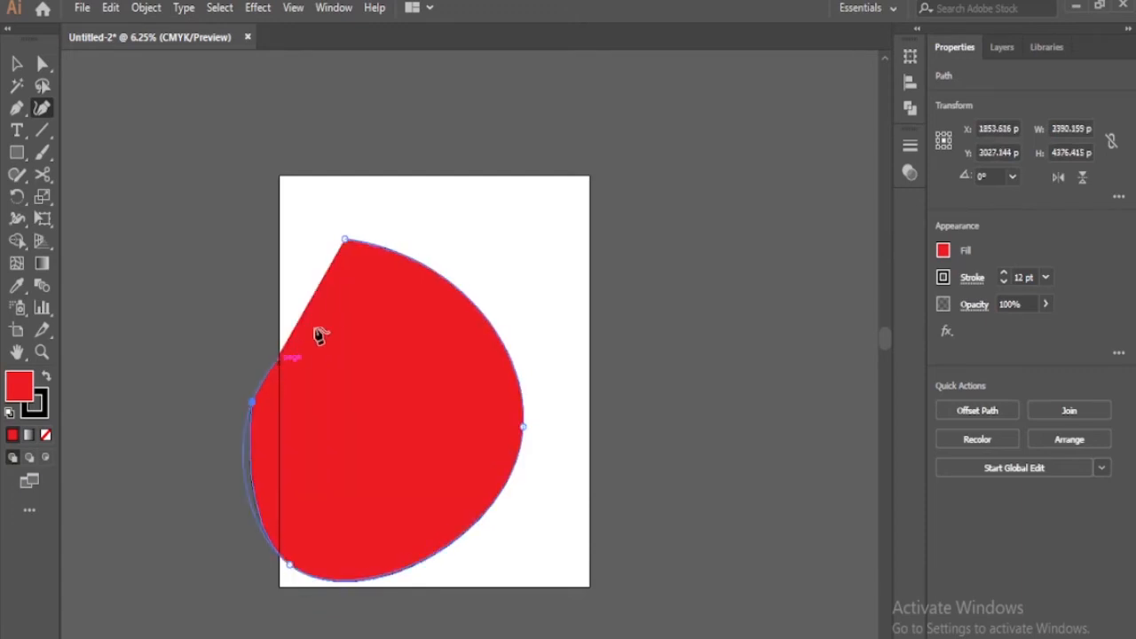
pyautogui.click(327, 325)
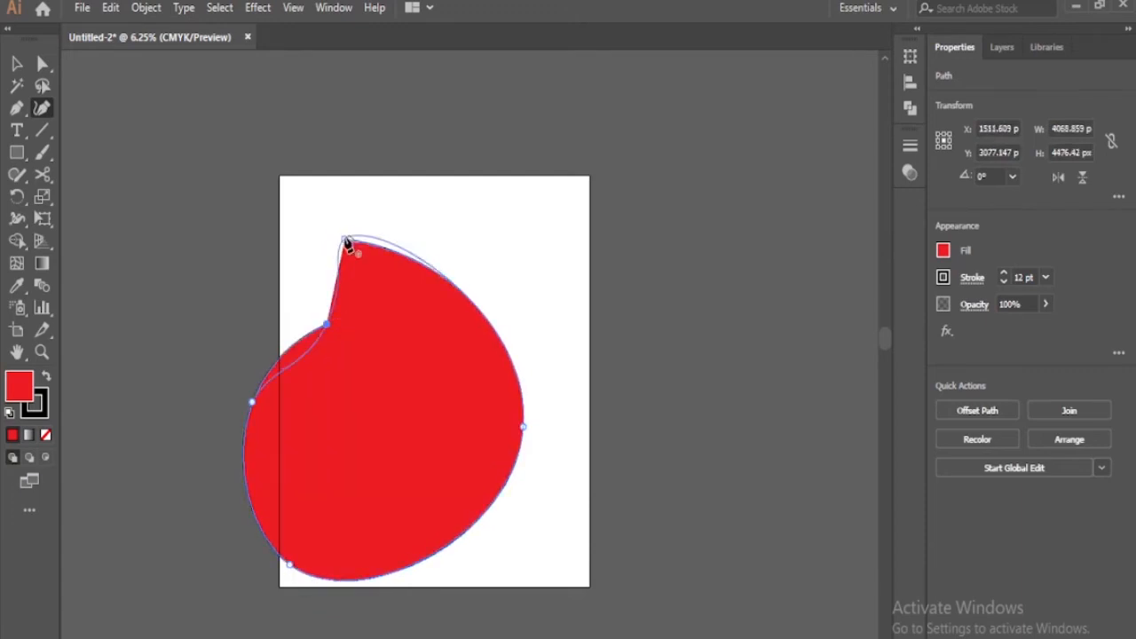
pyautogui.click(347, 245)
# Delete the closed shape drawn with the Curvature tool
pyautogui.press('v')
pyautogui.hotkey('ctrl', '-')
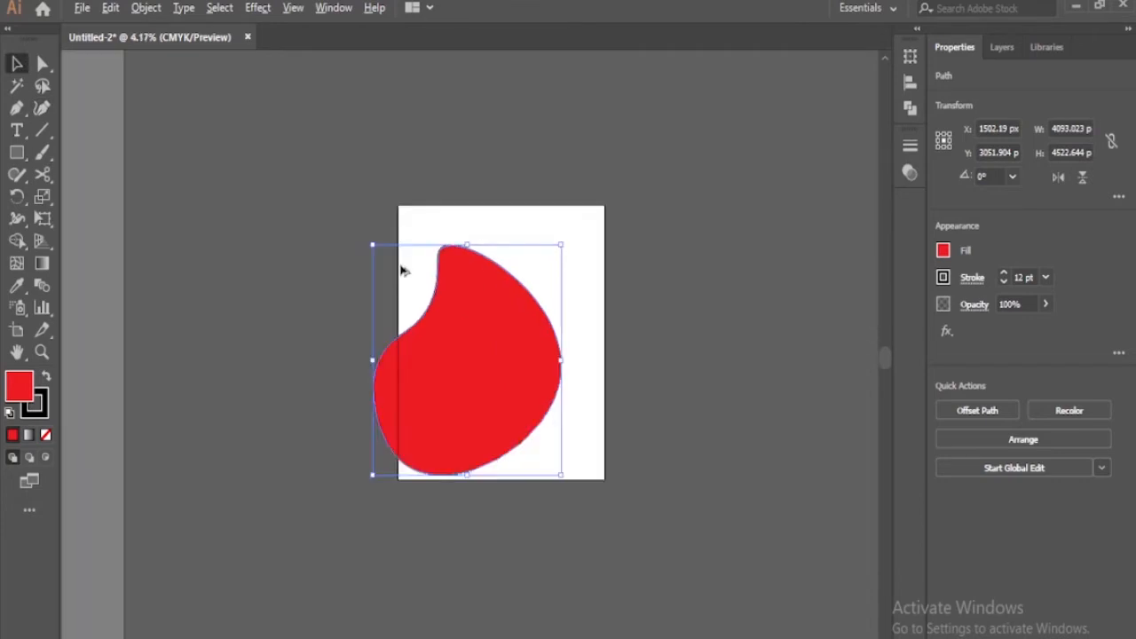
pyautogui.hotkey('ctrl', '+')
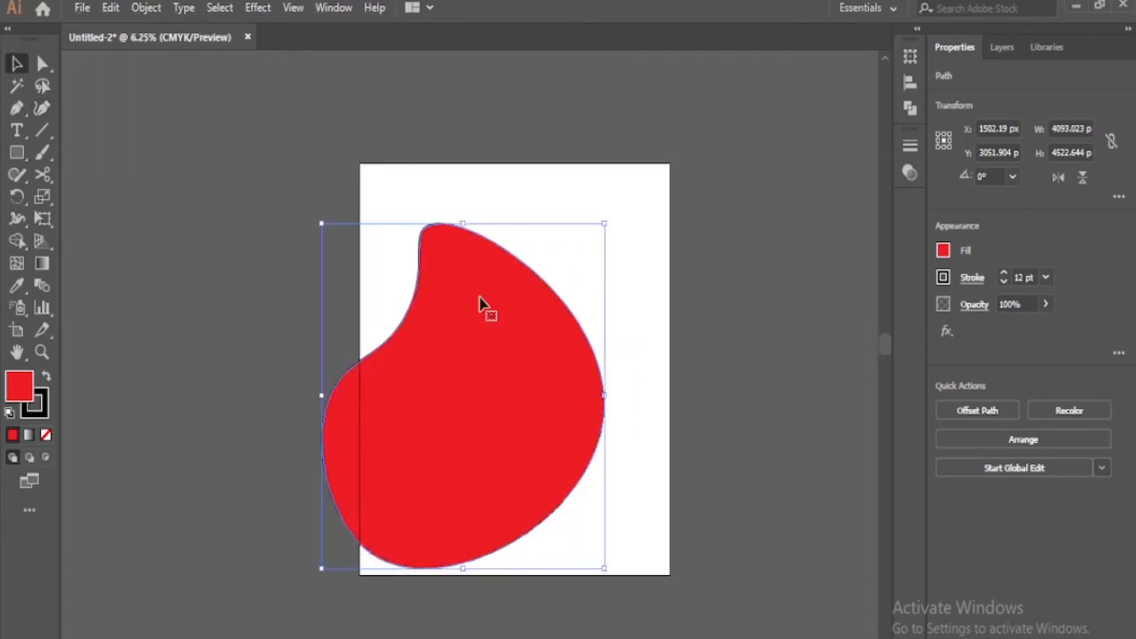
pyautogui.press('Delete')
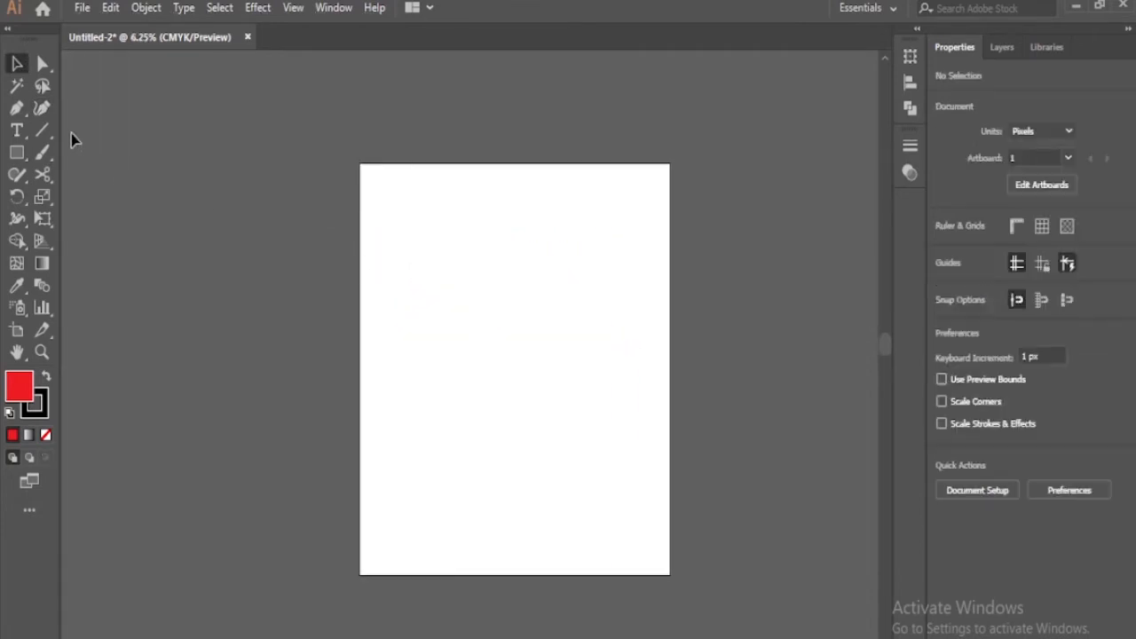
# Add the point text "Dog" in the upper-left area of the artboard and select it as an object
pyautogui.click(15, 133)
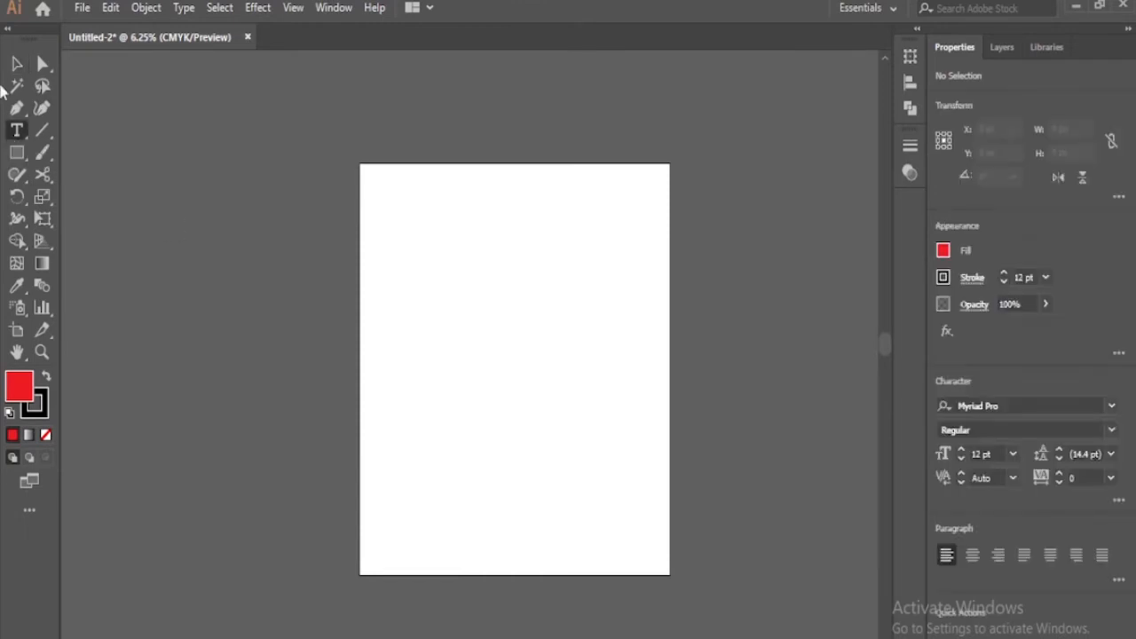
pyautogui.click(442, 282)
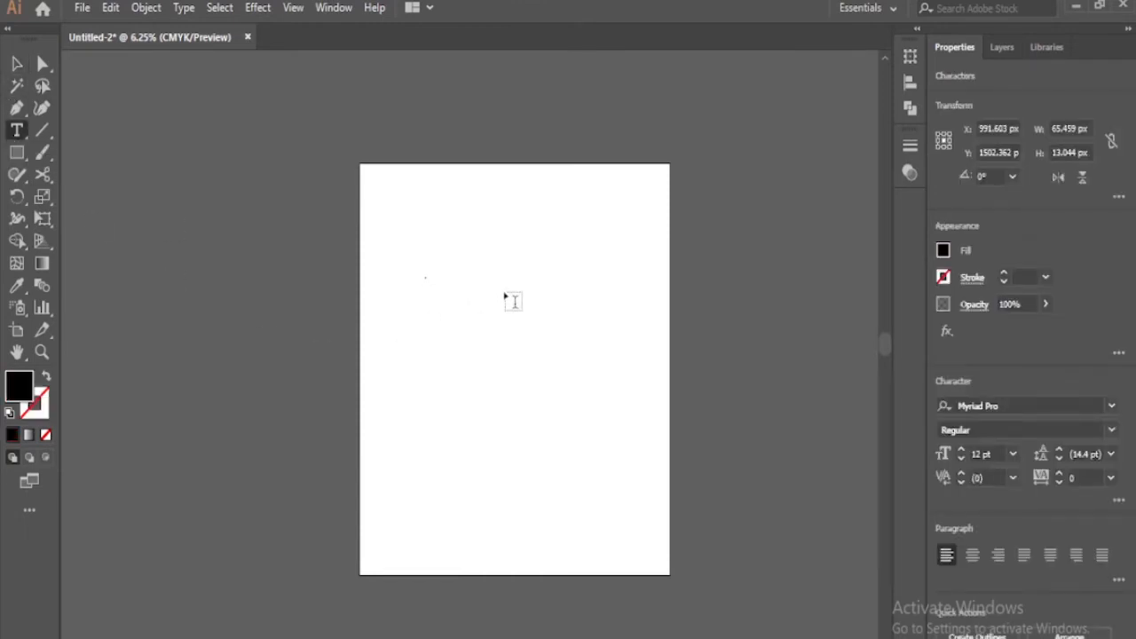
pyautogui.press('BackSpace')
pyautogui.write('D')
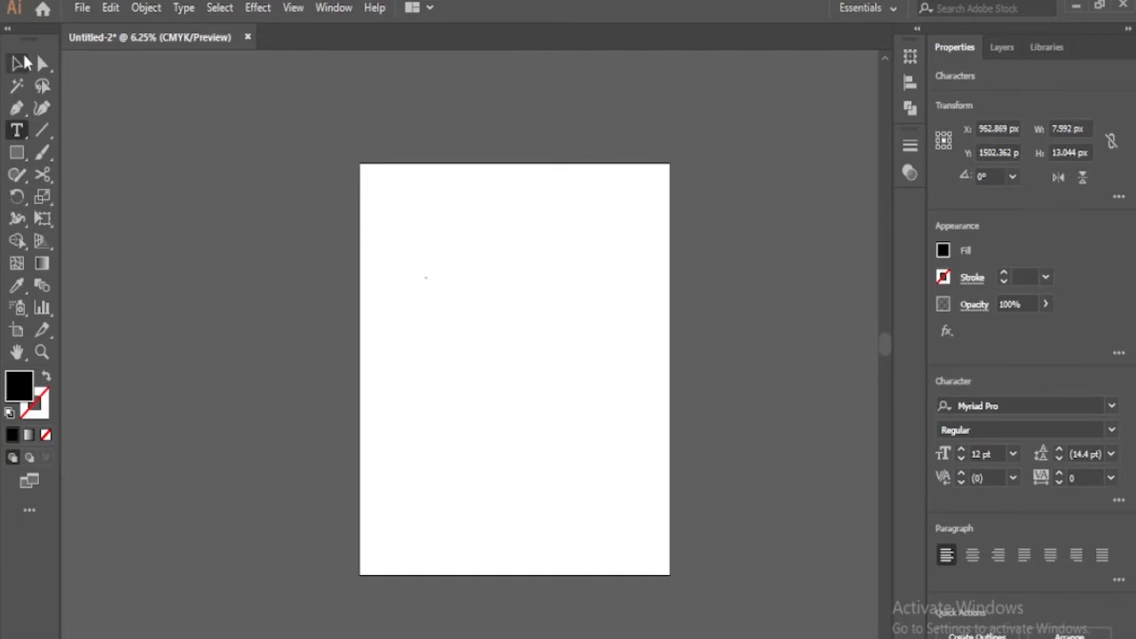
pyautogui.click(20, 63)
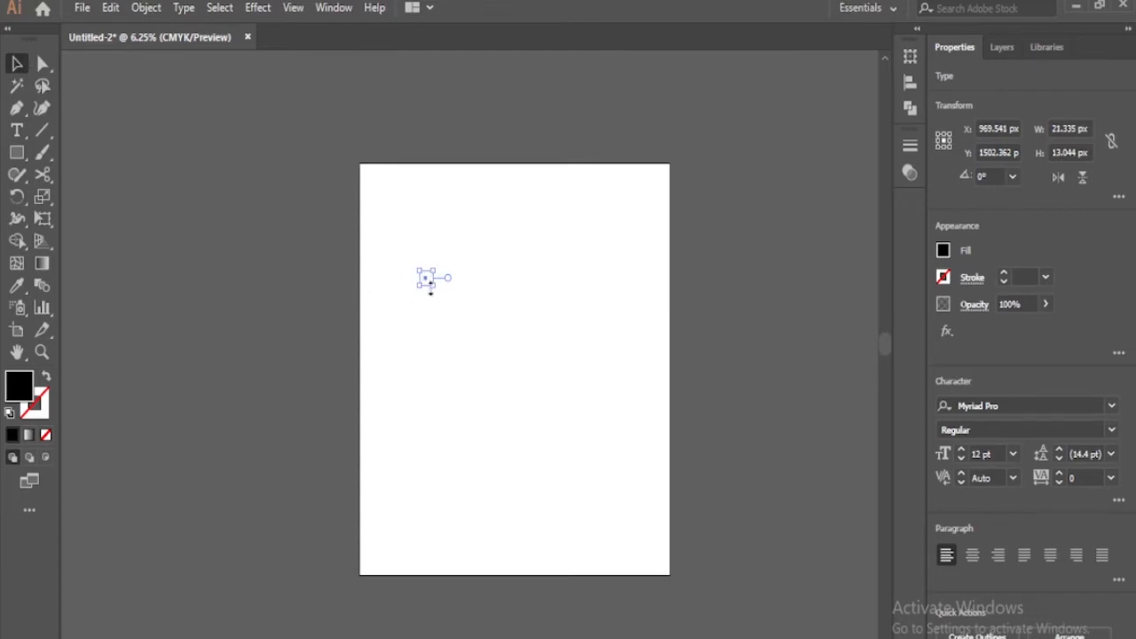
# Enlarge the "Dog" text to about 652 × 399 px and undo the further resize attempt
pyautogui.moveTo(434, 287); pyautogui.dragTo(472, 329)
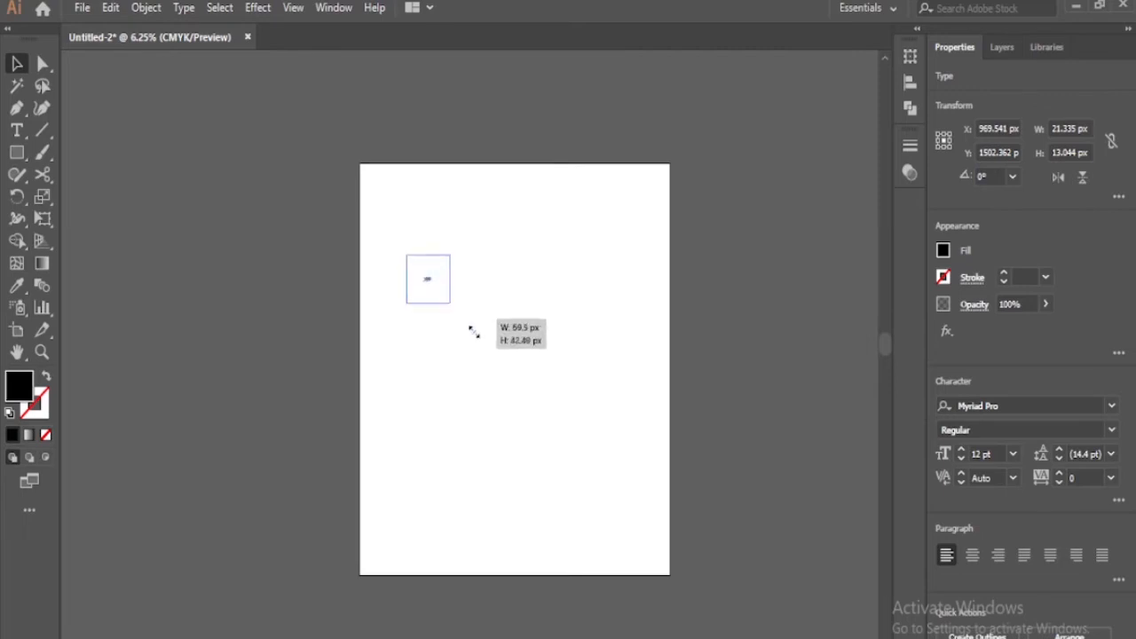
pyautogui.scroll(-3, 573, 319)
pyautogui.moveTo(473, 142); pyautogui.dragTo(629, 314)
pyautogui.hotkey('ctrl', 'z')
pyautogui.moveTo(642, 258); pyautogui.dragTo(606, 276)
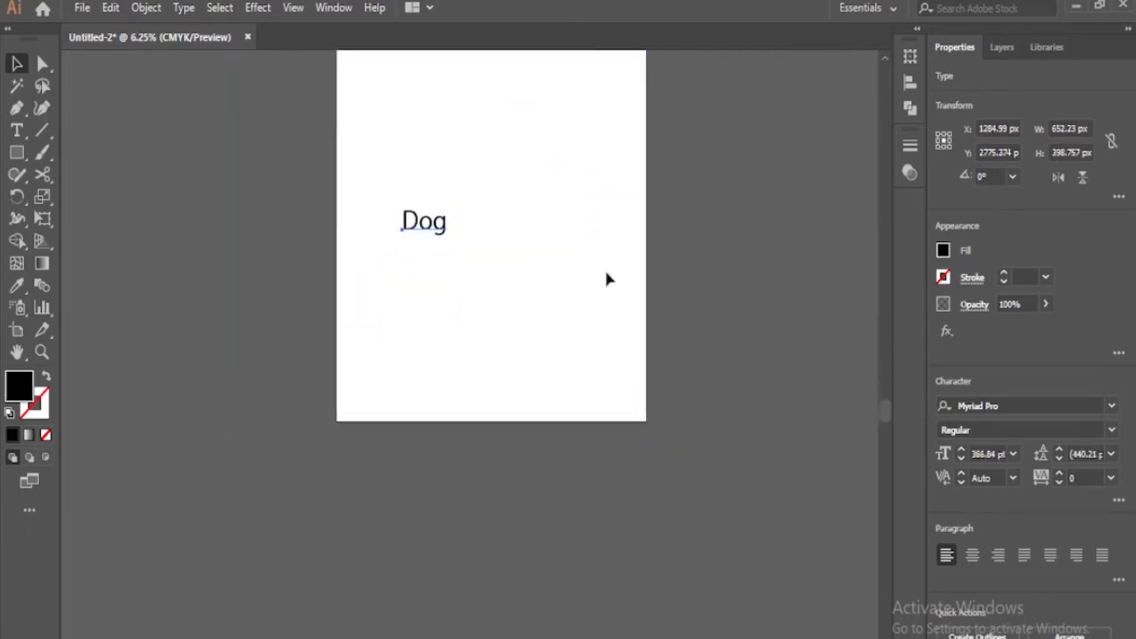
# Scale the "Dog" text up proportionally to about 1831 × 1119 px
pyautogui.click(426, 220)
pyautogui.moveTo(454, 210); pyautogui.dragTo(582, 142)
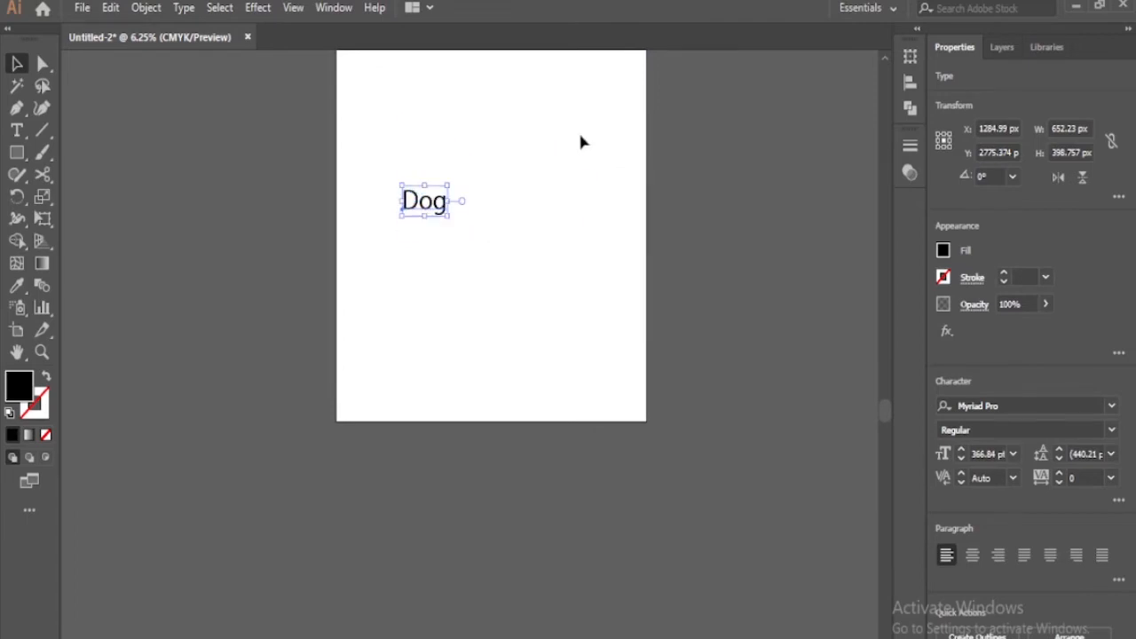
pyautogui.moveTo(454, 205); pyautogui.dragTo(583, 201)
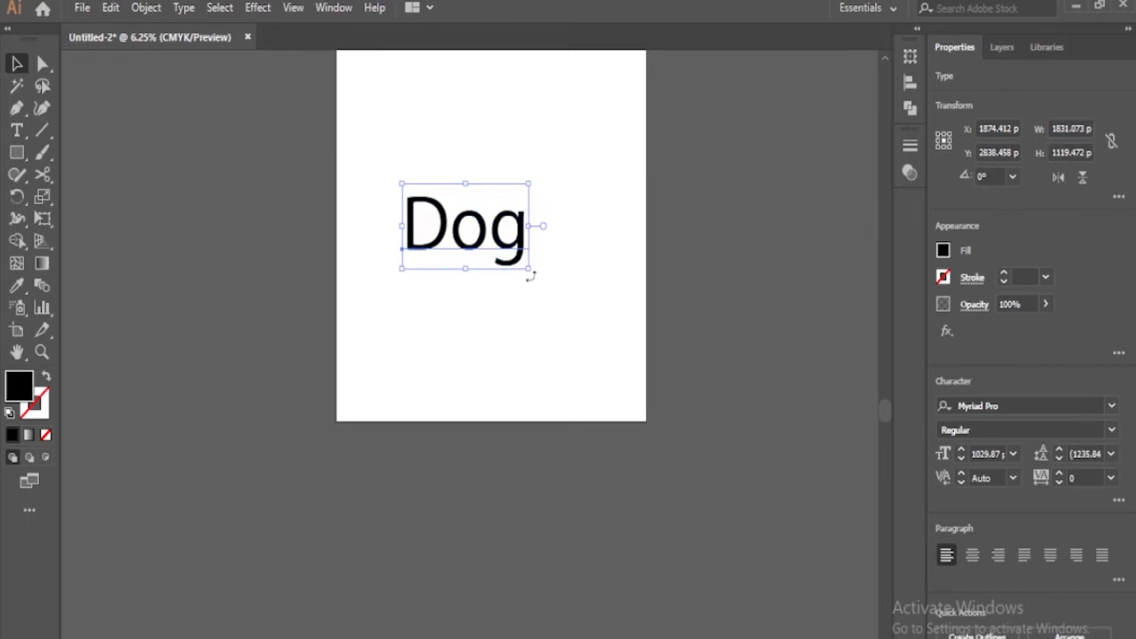
# Try squashing the "Dog" text horizontally, undo it, and enlarge the text proportionally to about 2037 × 1246 px
pyautogui.moveTo(530, 274); pyautogui.dragTo(506, 335)
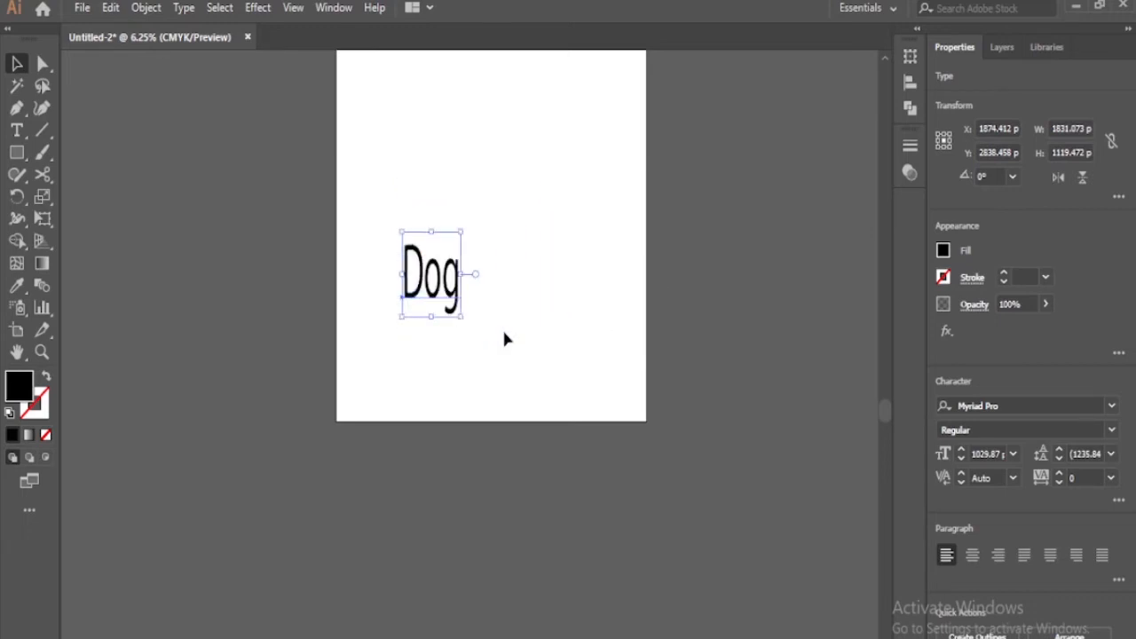
pyautogui.hotkey('ctrl', 'z')
pyautogui.moveTo(530, 268); pyautogui.dragTo(544, 295)
pyautogui.moveTo(549, 205); pyautogui.dragTo(540, 217)
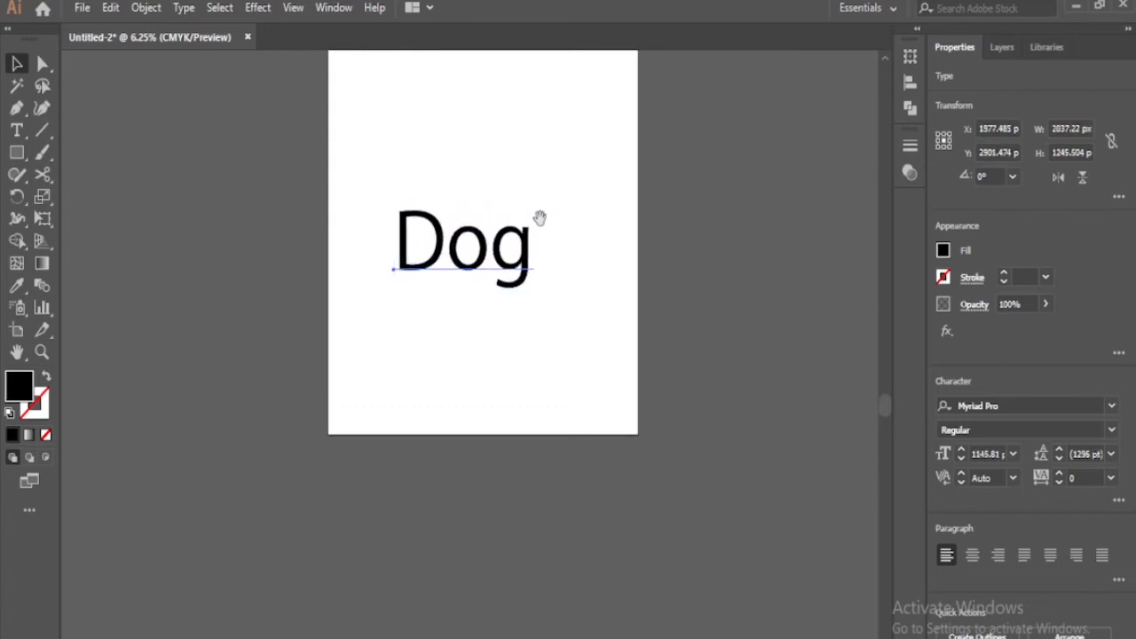
pyautogui.moveTo(578, 317); pyautogui.dragTo(561, 336)
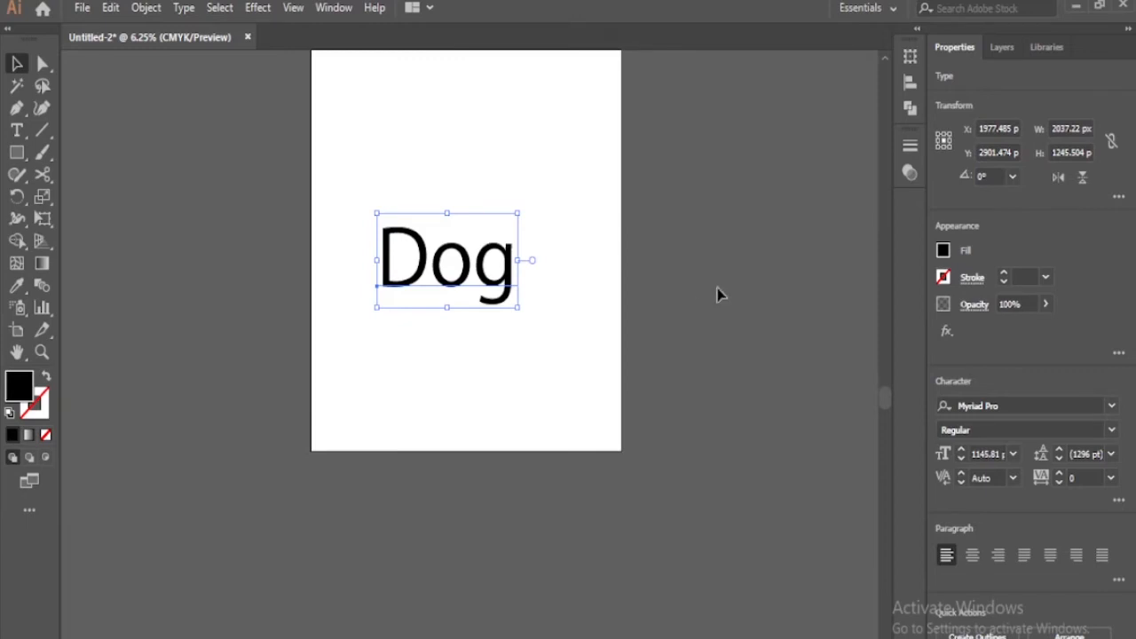
pyautogui.click(1110, 405)
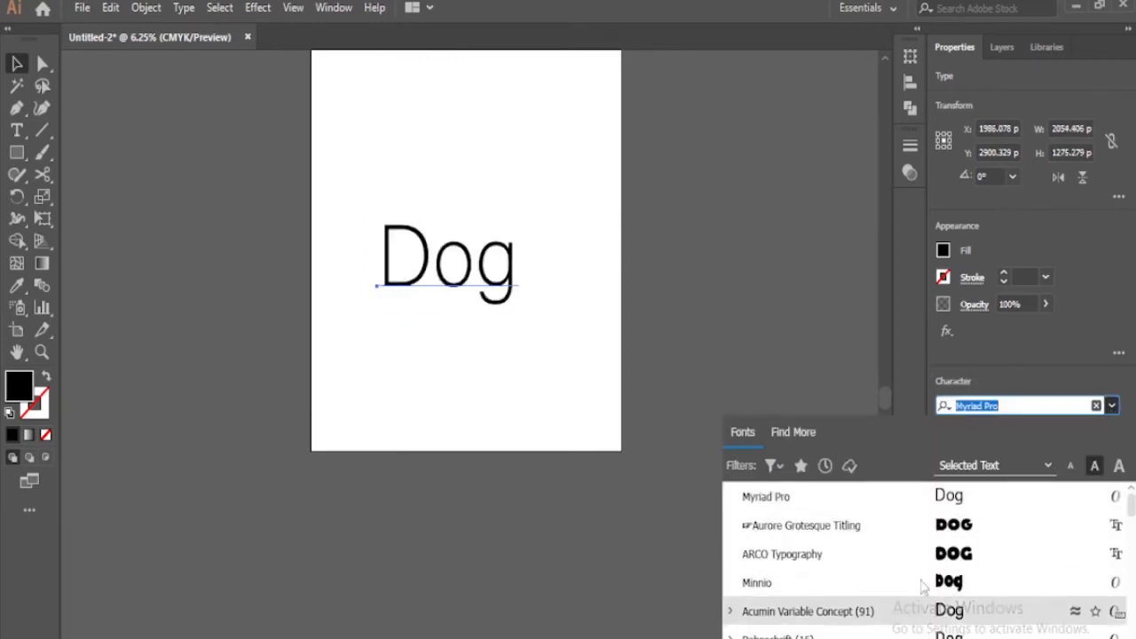
pyautogui.click(997, 347)
pyautogui.click(1112, 431)
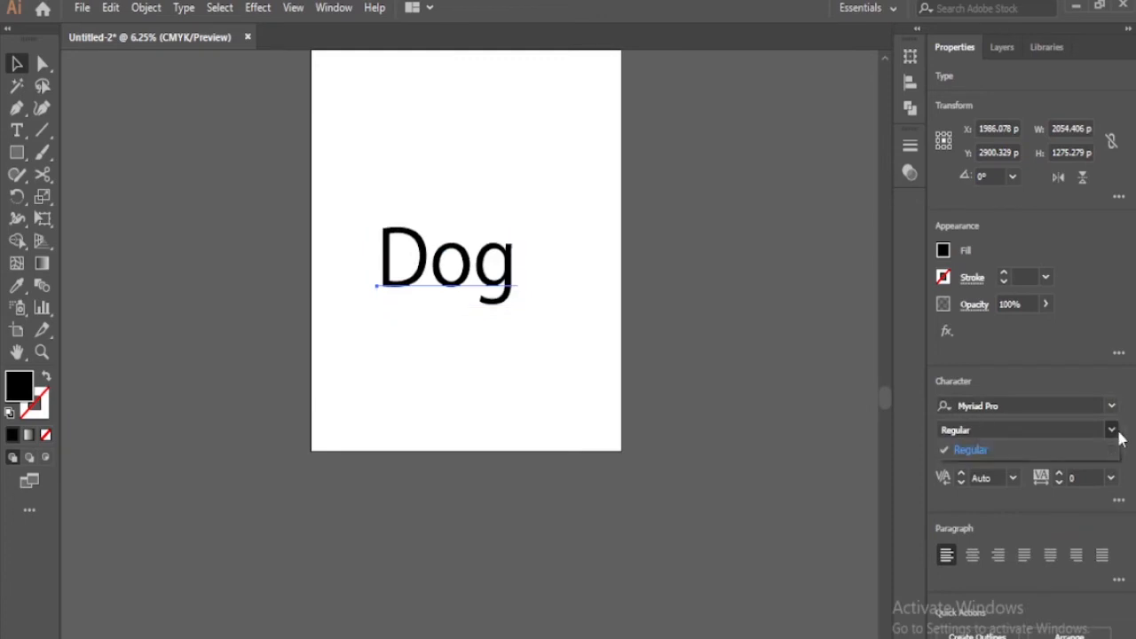
pyautogui.click(957, 383)
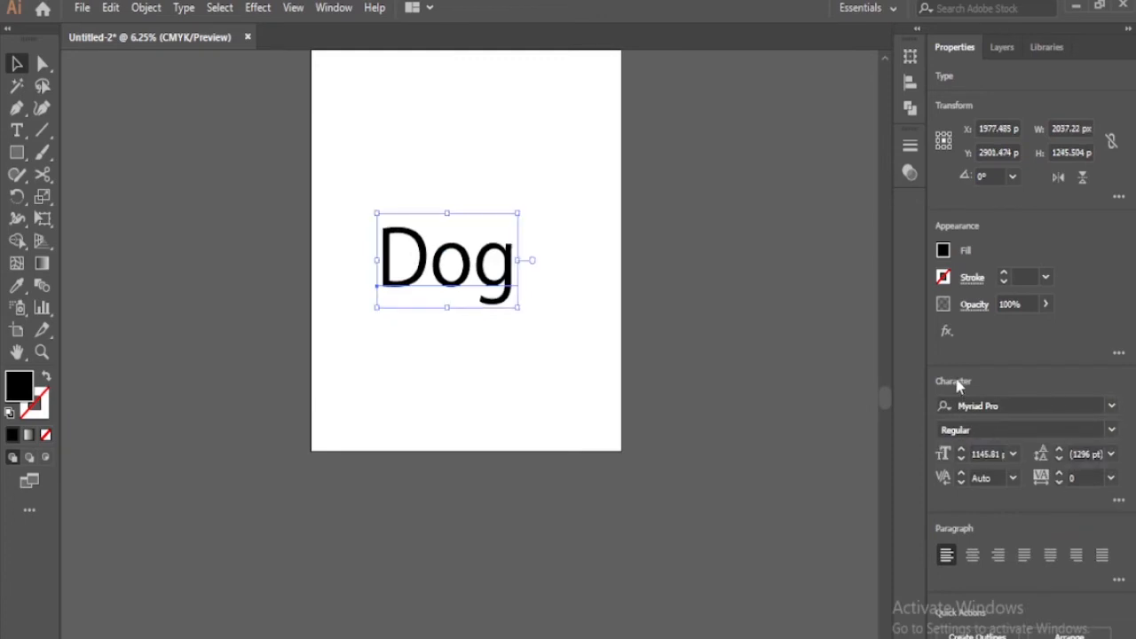
# Step the "Dog" text's font size down to 1143 pt and back up to 1148 pt
pyautogui.click(962, 457)
pyautogui.click(961, 457)
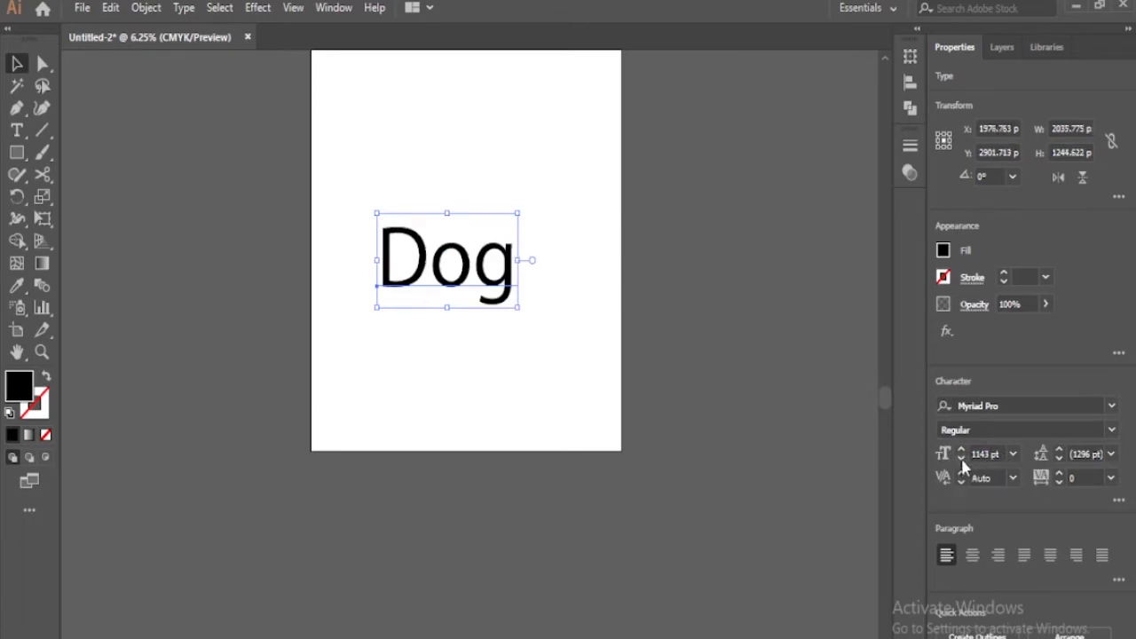
pyautogui.click(960, 451)
pyautogui.click(960, 450)
pyautogui.click(959, 451)
pyautogui.click(959, 451)
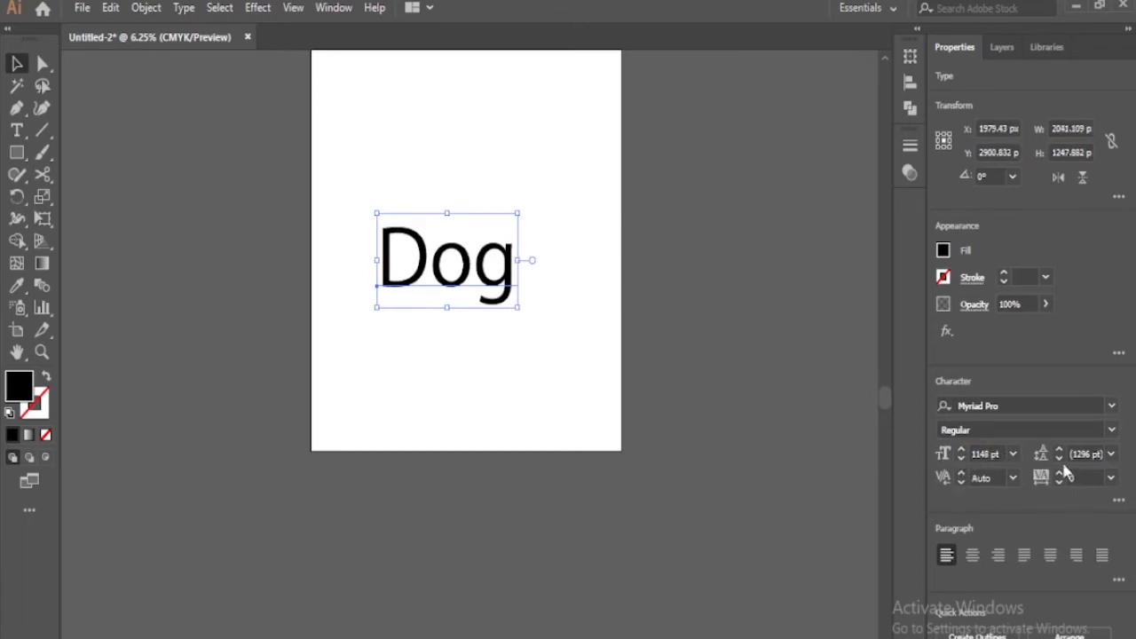
# Replace the "Dog" text with "bid" and "nd" on separate lines, leaving an empty first line
pyautogui.doubleClick(502, 286)
pyautogui.doubleClick(512, 276)
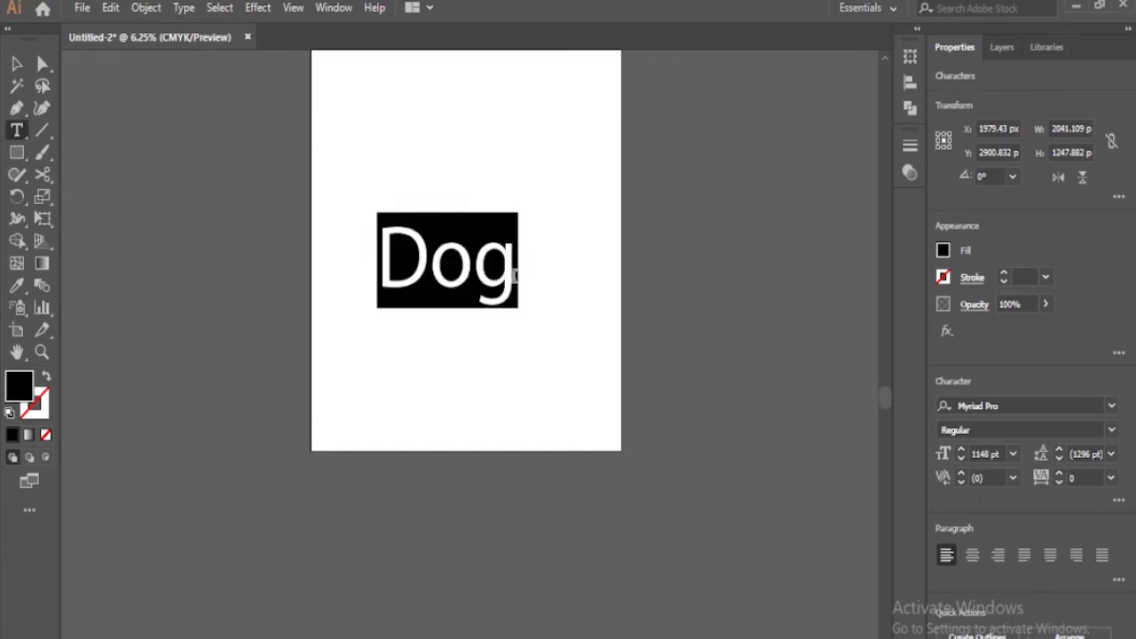
pyautogui.write('bid')
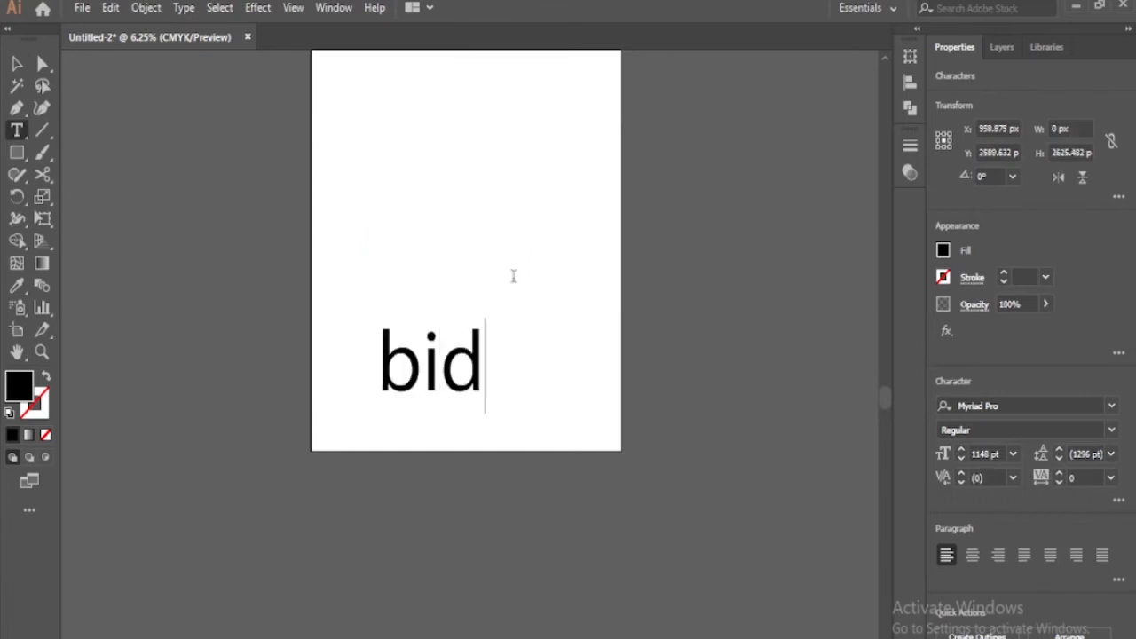
pyautogui.press('Return')
pyautogui.write('nd')
pyautogui.click(16, 64)
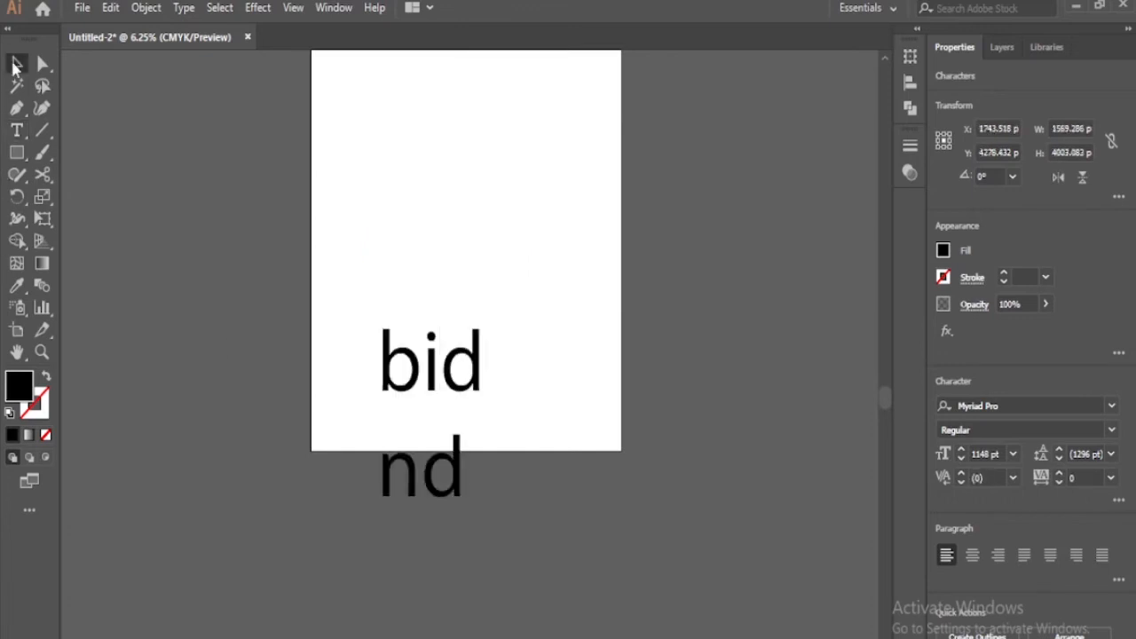
# Reduce the leading of the "bid nd" text to 1288 pt
pyautogui.click(1063, 456)
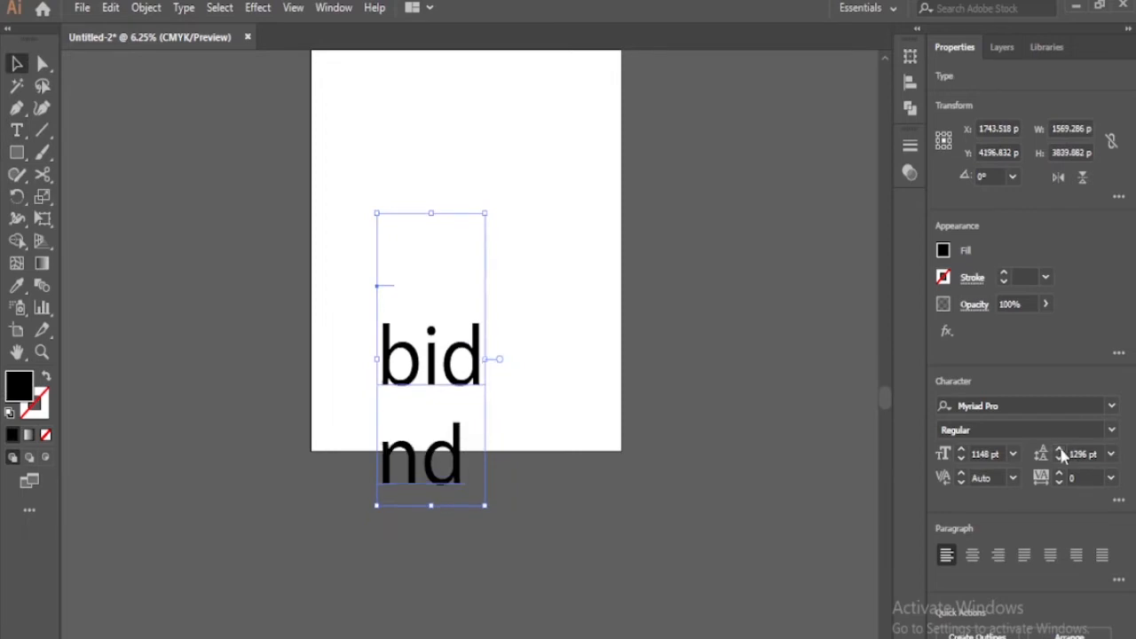
pyautogui.click(1063, 458)
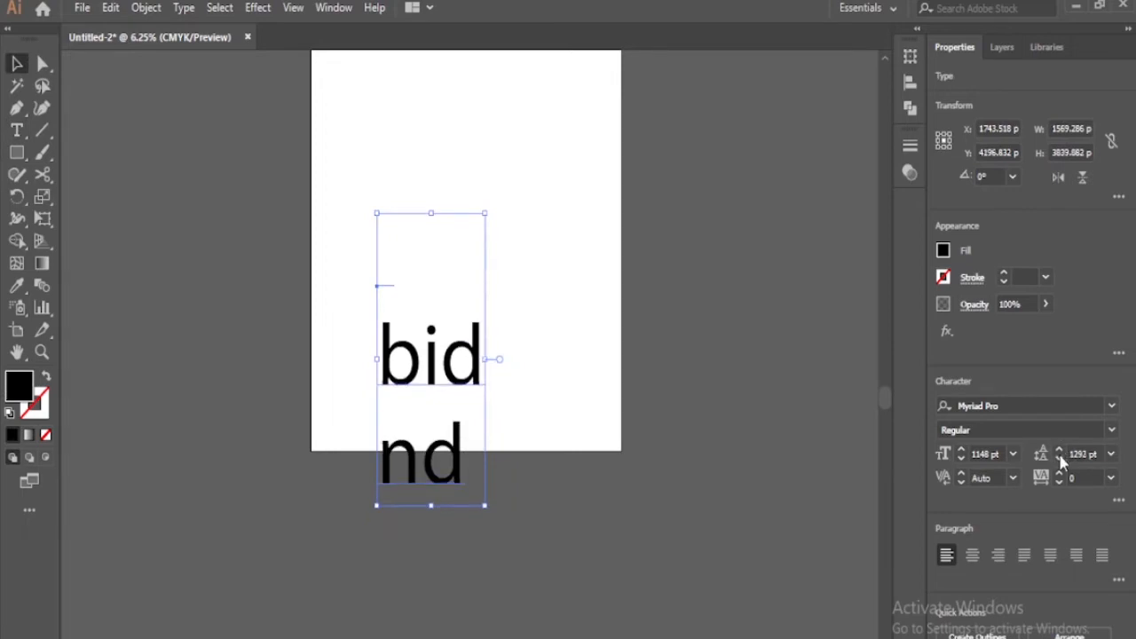
pyautogui.click(1062, 458)
pyautogui.click(1060, 458)
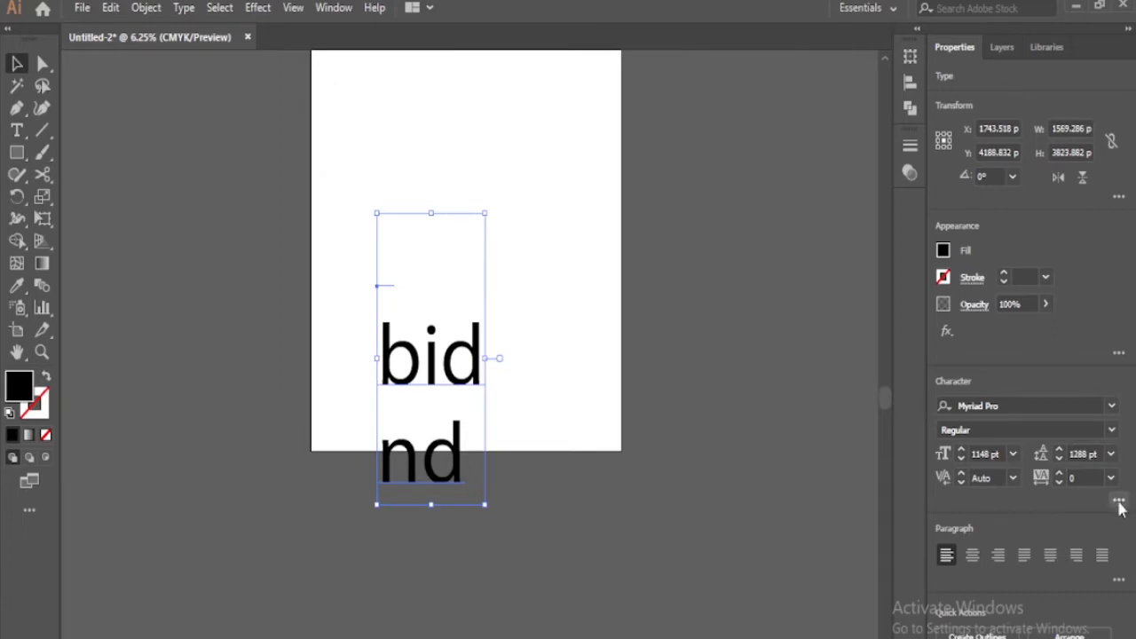
# Move the "bid nd" text up so that both lines fit inside the artboard
pyautogui.click(576, 314)
pyautogui.moveTo(449, 238); pyautogui.dragTo(475, 313)
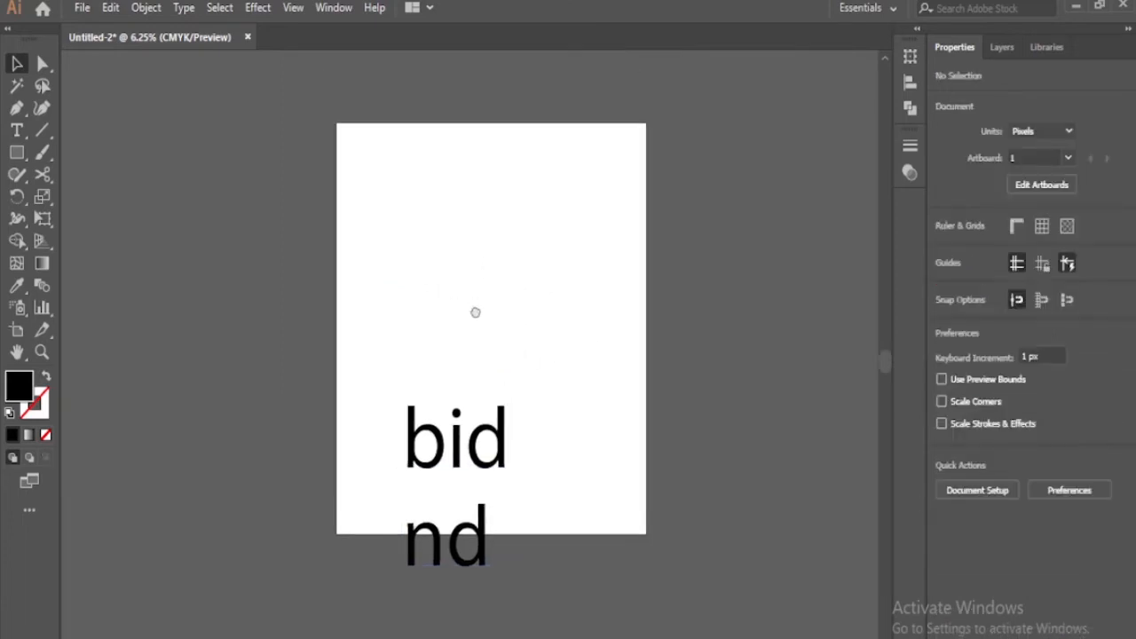
pyautogui.moveTo(431, 457); pyautogui.dragTo(533, 348)
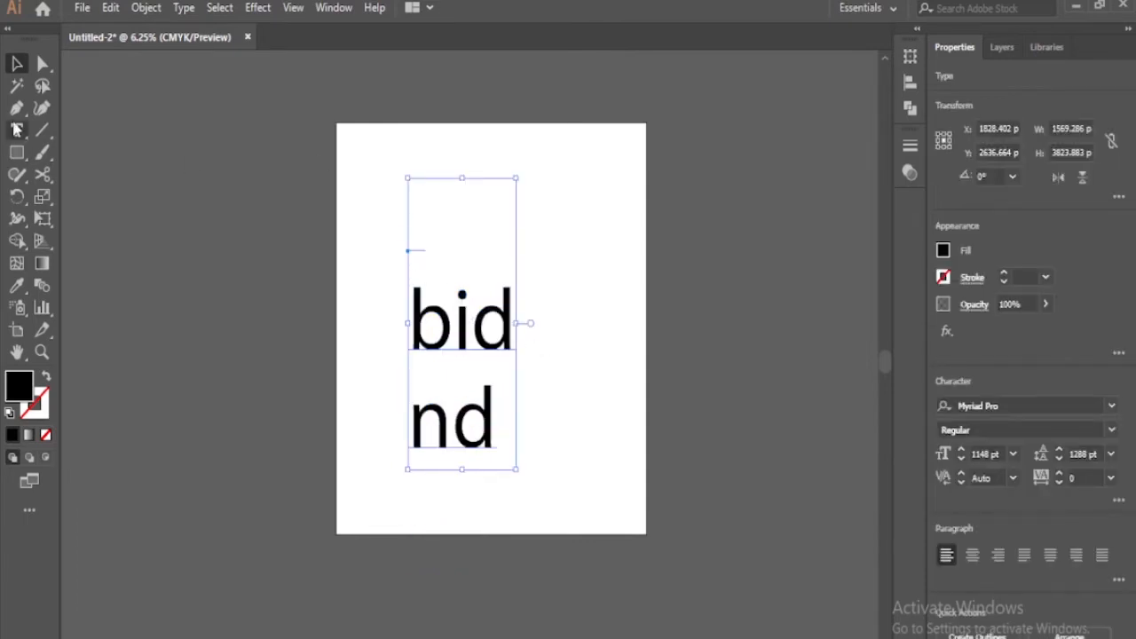
# Detach the group of type tools as a floating palette near the artboard's upper-right corner and delete the "bid nd" text
pyautogui.moveTo(16, 130); pyautogui.dragTo(208, 164)
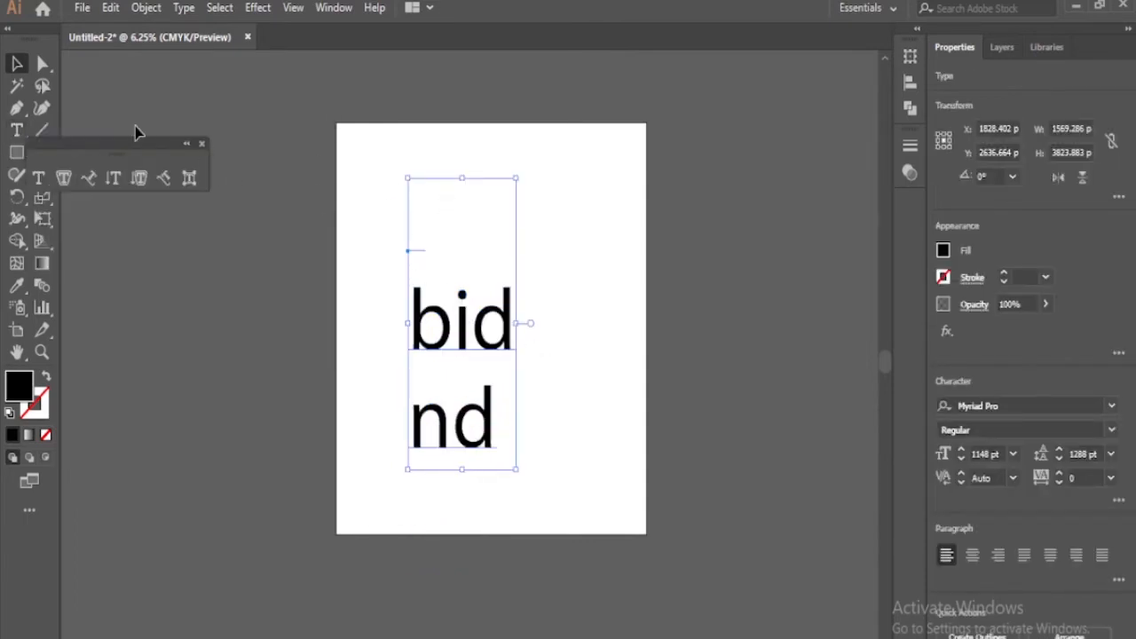
pyautogui.moveTo(138, 145); pyautogui.dragTo(667, 106)
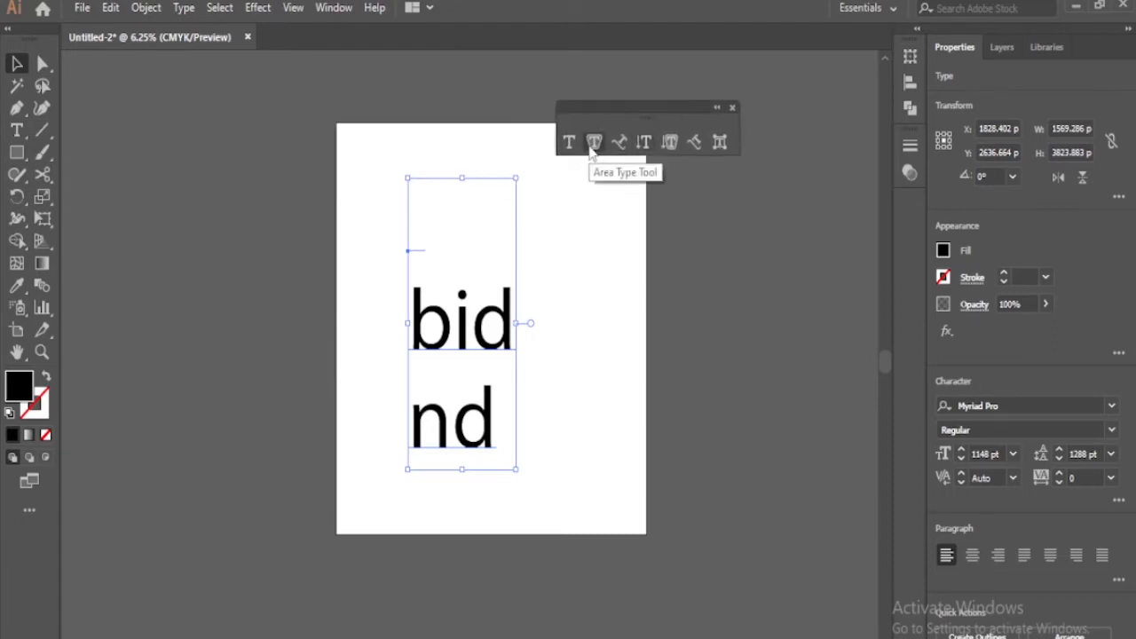
pyautogui.press('Delete')
# Draw a black square of about 3177 × 3177 px in the middle of the artboard
pyautogui.click(18, 153)
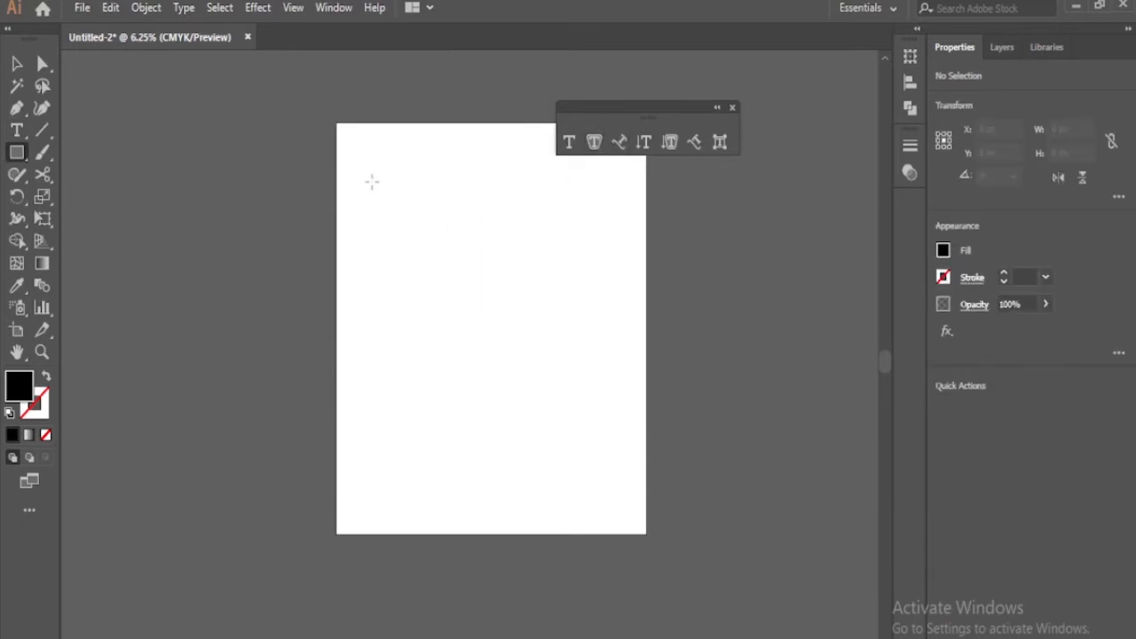
pyautogui.moveTo(371, 182); pyautogui.dragTo(591, 415)
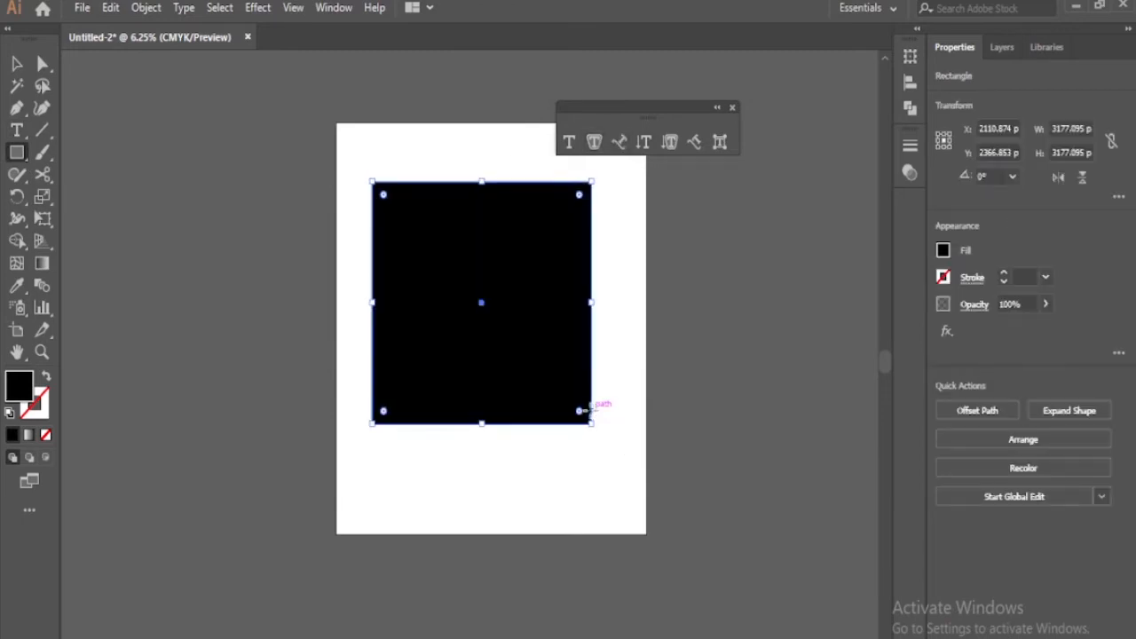
pyautogui.press('v')
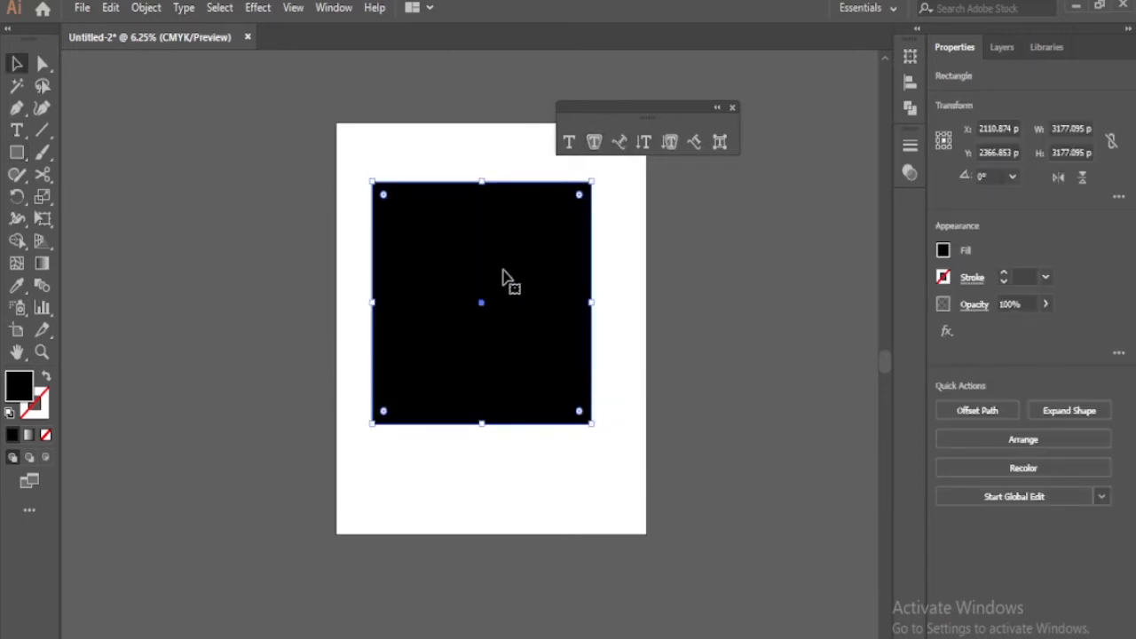
# Try converting the square to area type with Lorem ipsum placeholder text, and undo the conversion
pyautogui.click(595, 143)
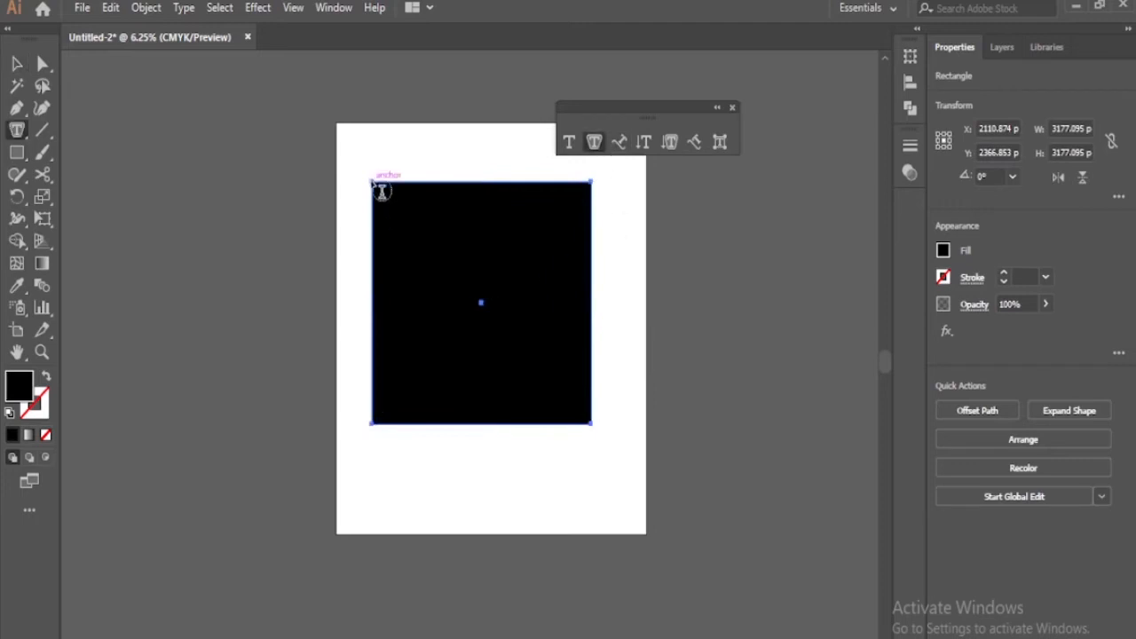
pyautogui.click(383, 191)
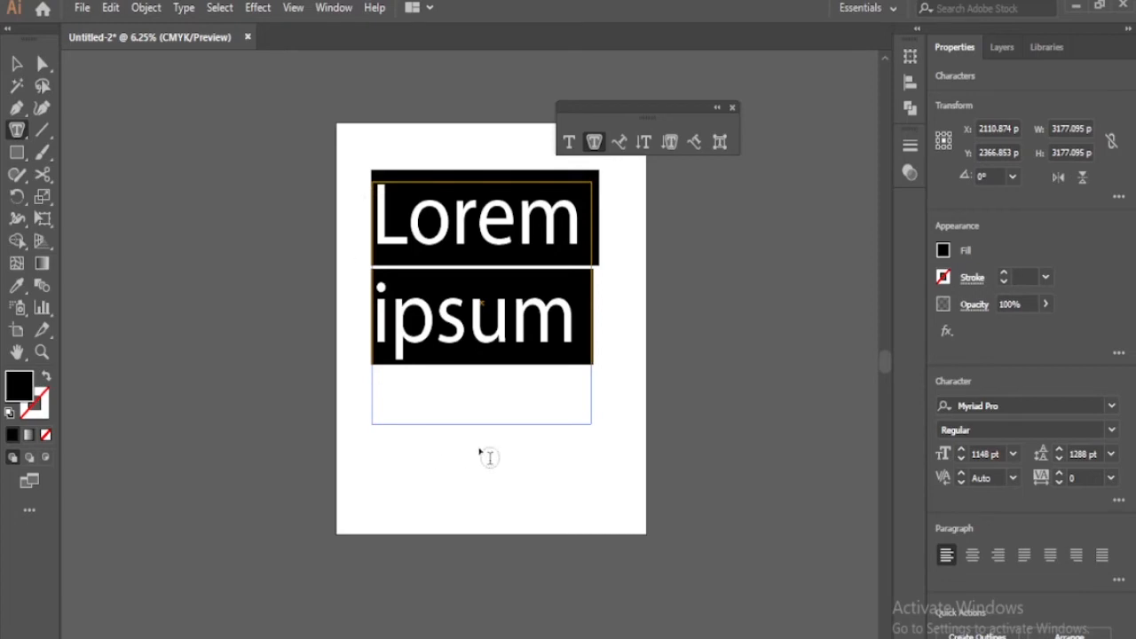
pyautogui.doubleClick(15, 75)
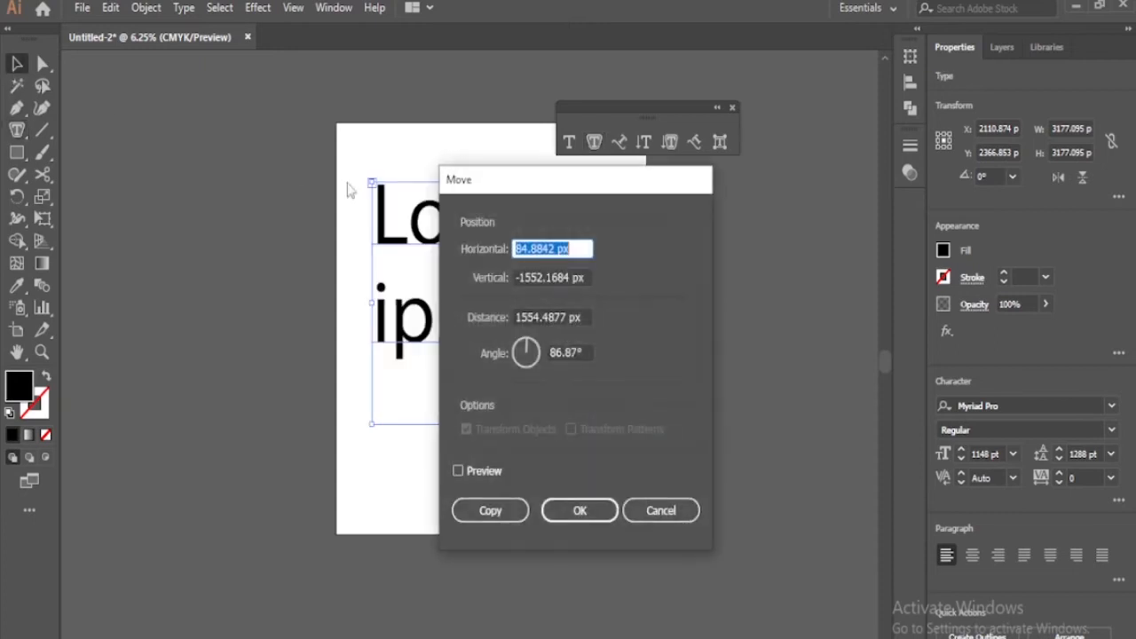
pyautogui.click(674, 518)
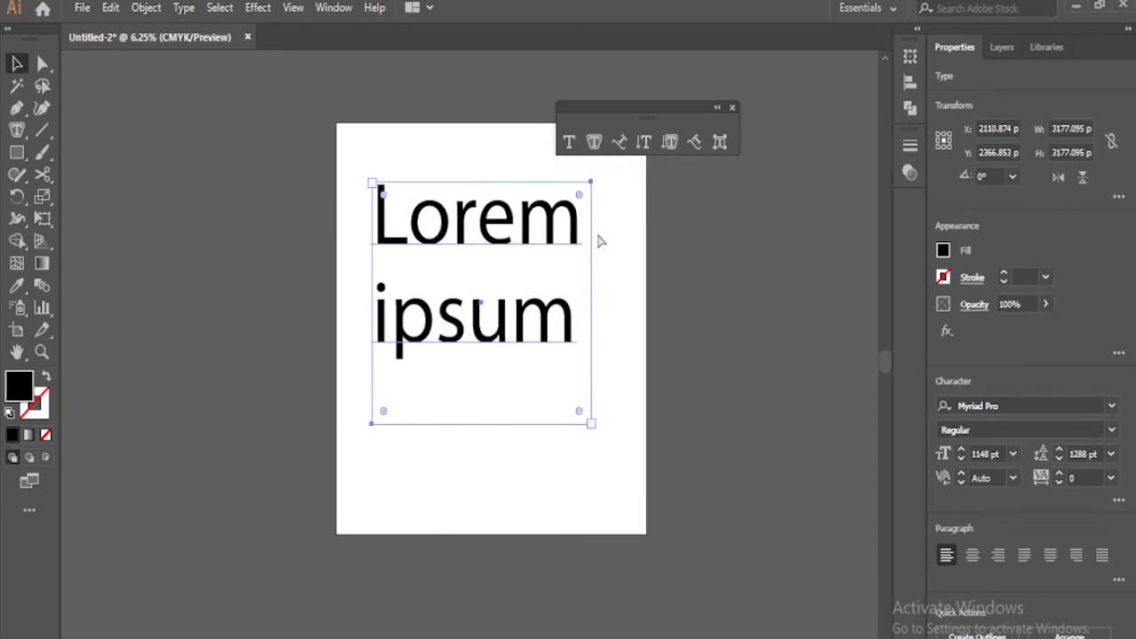
pyautogui.hotkey('ctrl', 'z')
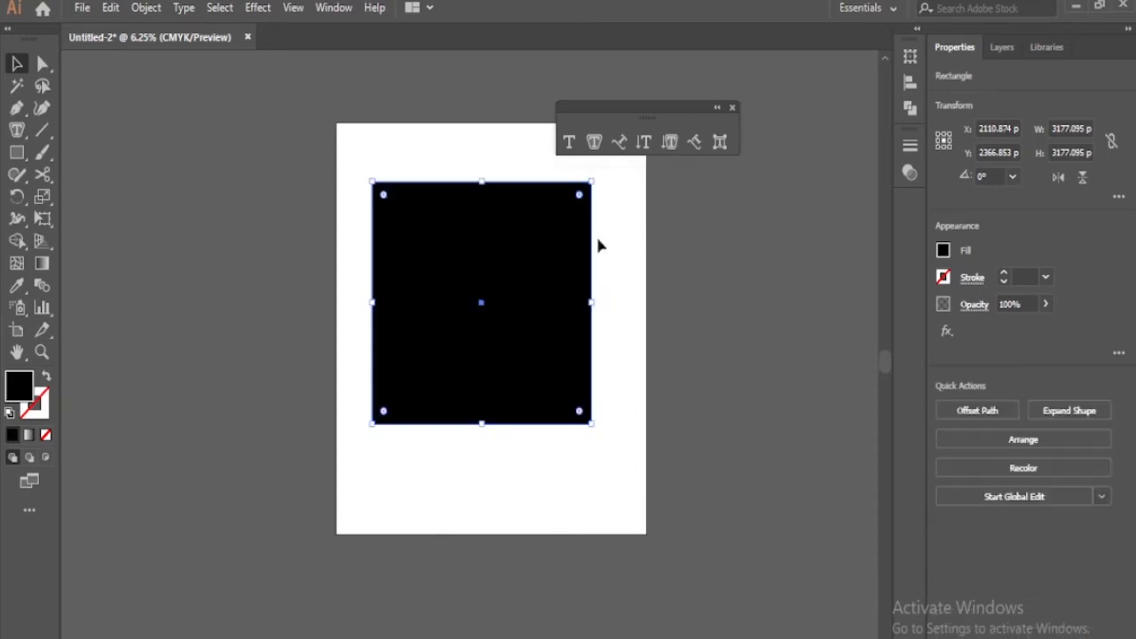
# Run placeholder text along the square's outline from its upper-right corner with Type on a Path, and shift the bracket at its lower-left corner
pyautogui.click(620, 144)
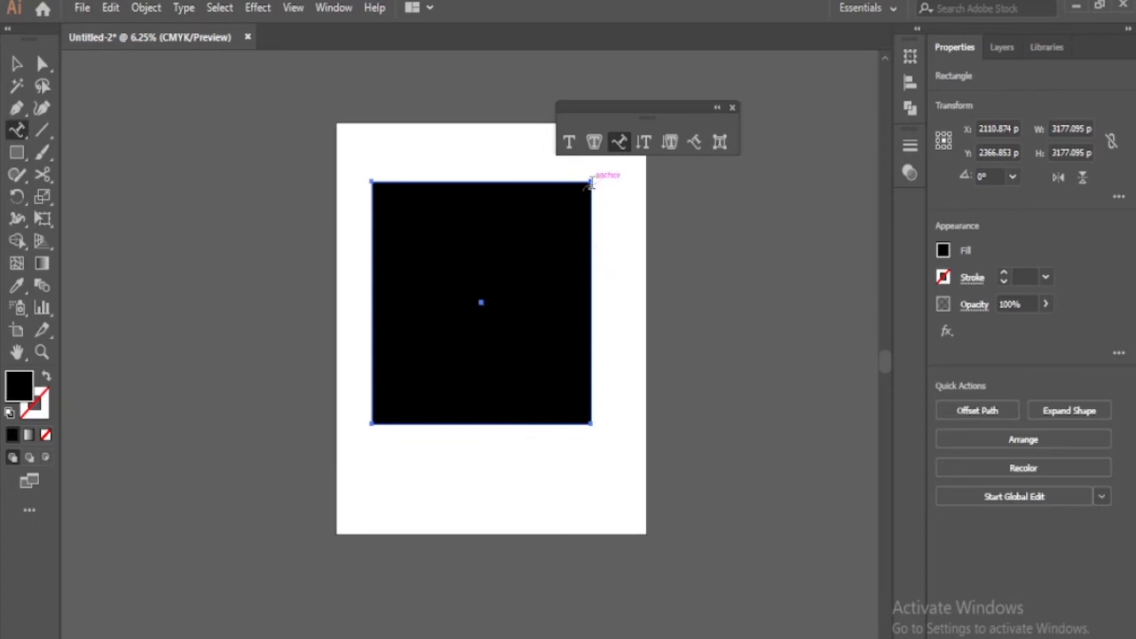
pyautogui.click(591, 182)
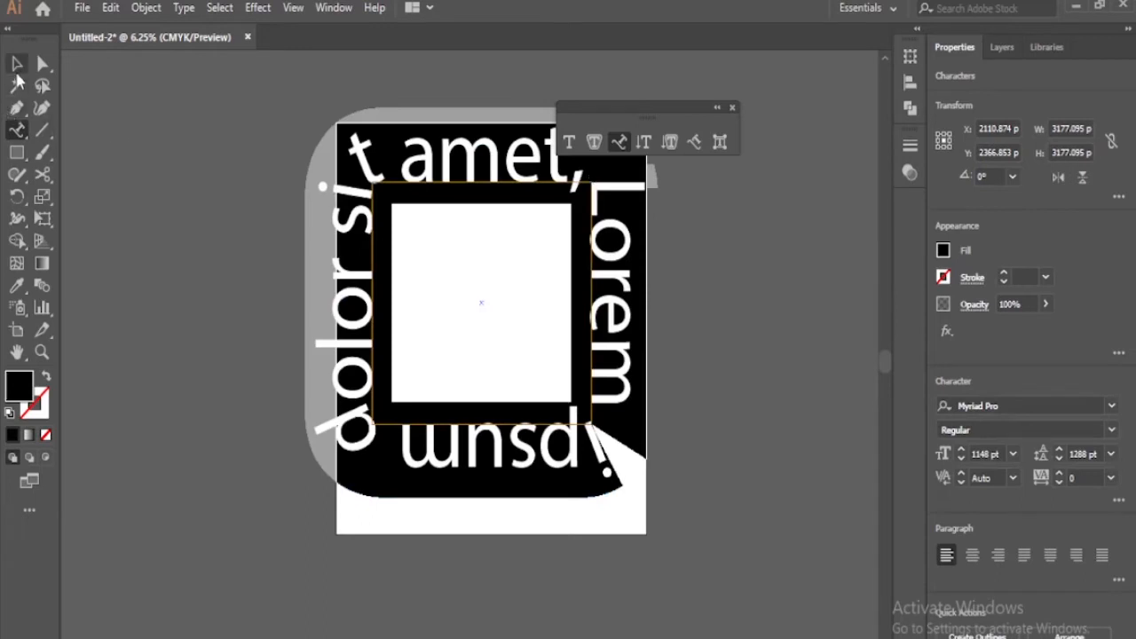
pyautogui.press('Escape')
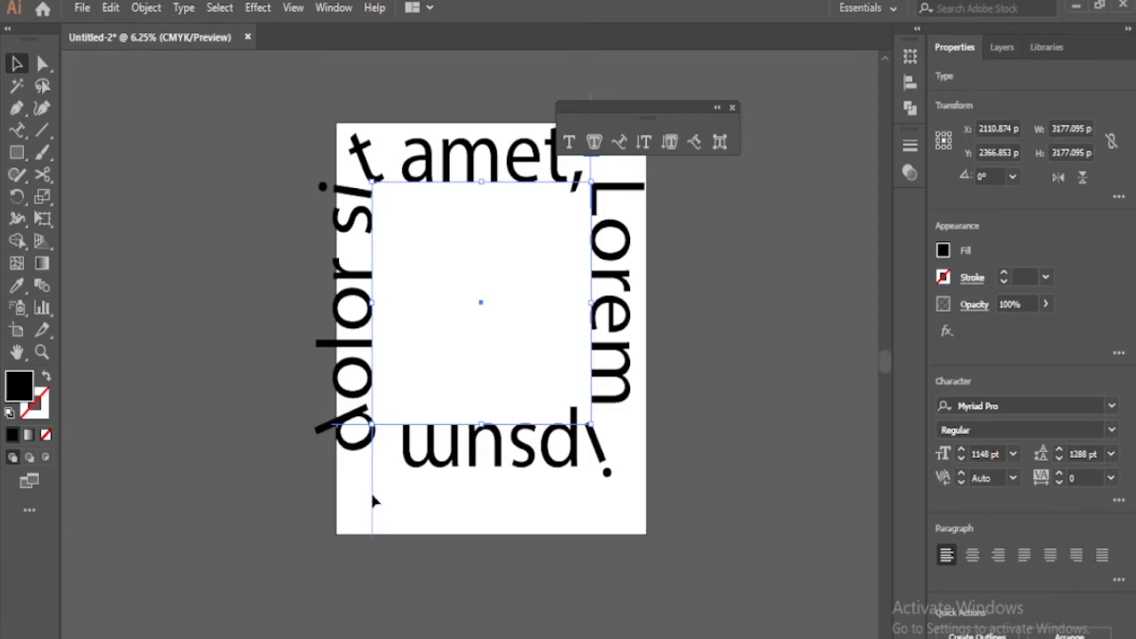
pyautogui.moveTo(373, 502); pyautogui.dragTo(306, 497)
pyautogui.scroll(1, 364, 501)
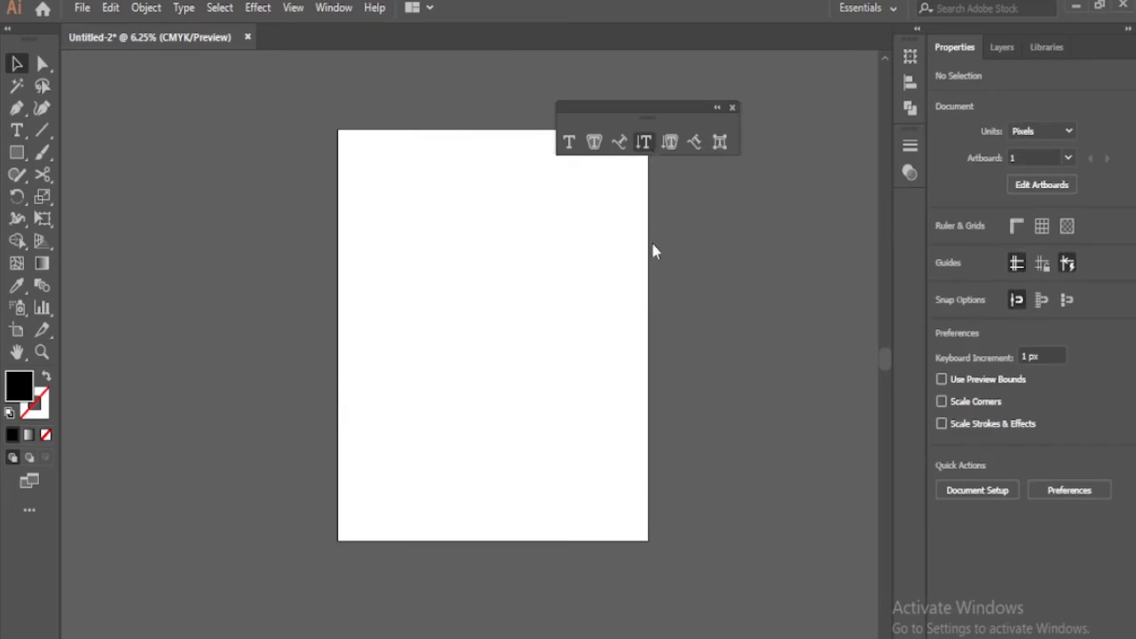
# Place vertical Lorem ipsum placeholder text on the artboard with the Vertical Type tool
pyautogui.click(644, 142)
pyautogui.click(427, 225)
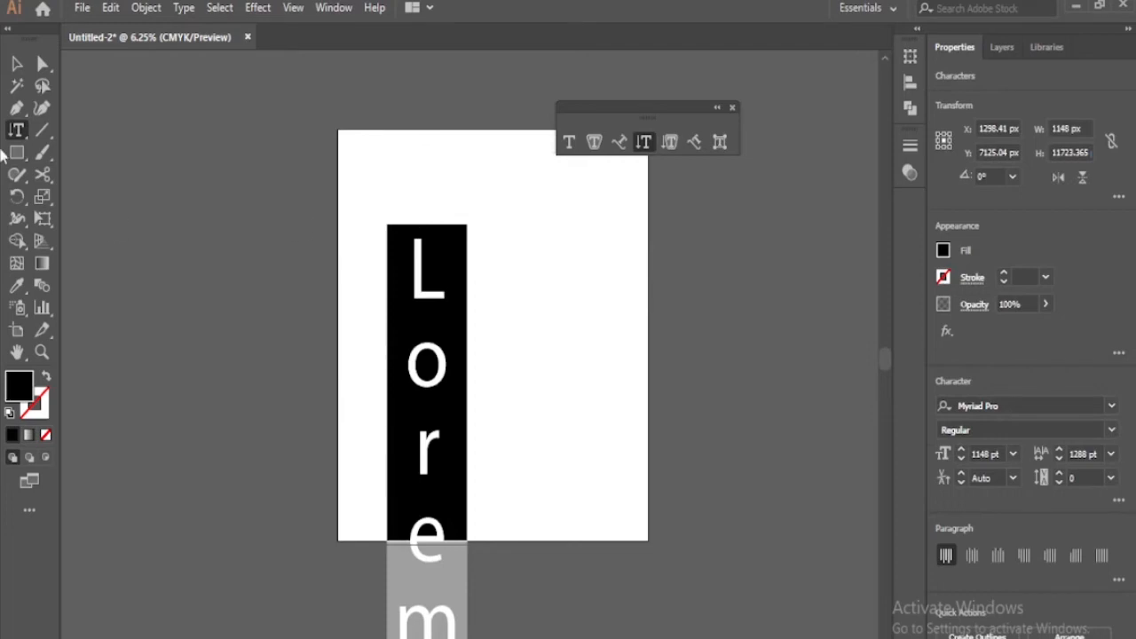
pyautogui.click(16, 63)
# Move the vertical placeholder text up by about 2200 px and delete it
pyautogui.press('space')
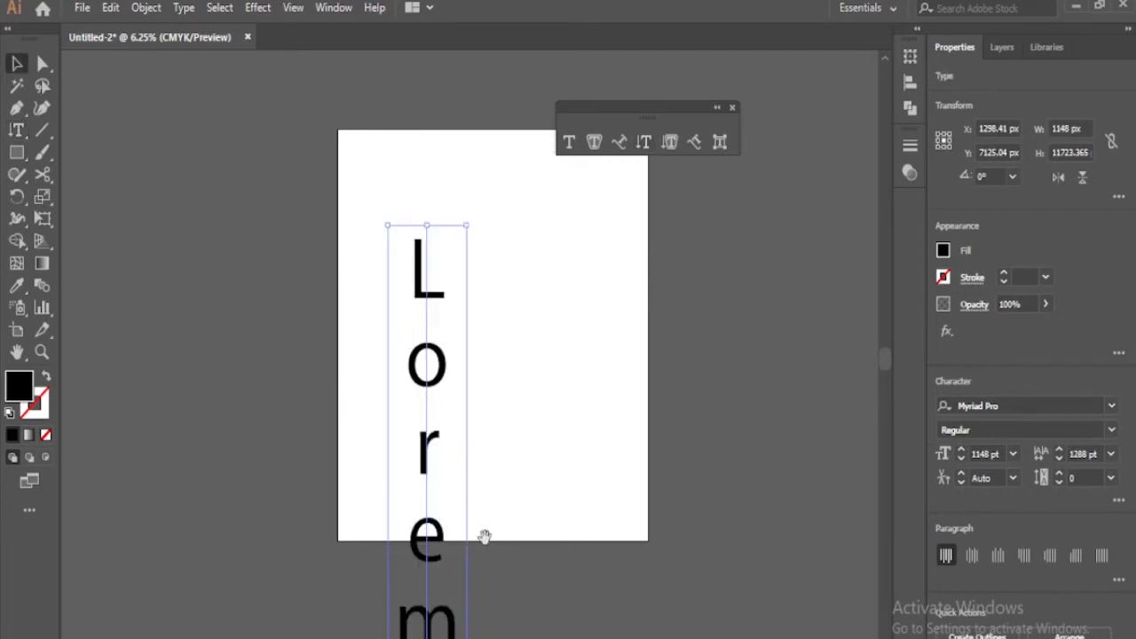
pyautogui.moveTo(484, 538); pyautogui.dragTo(442, 369)
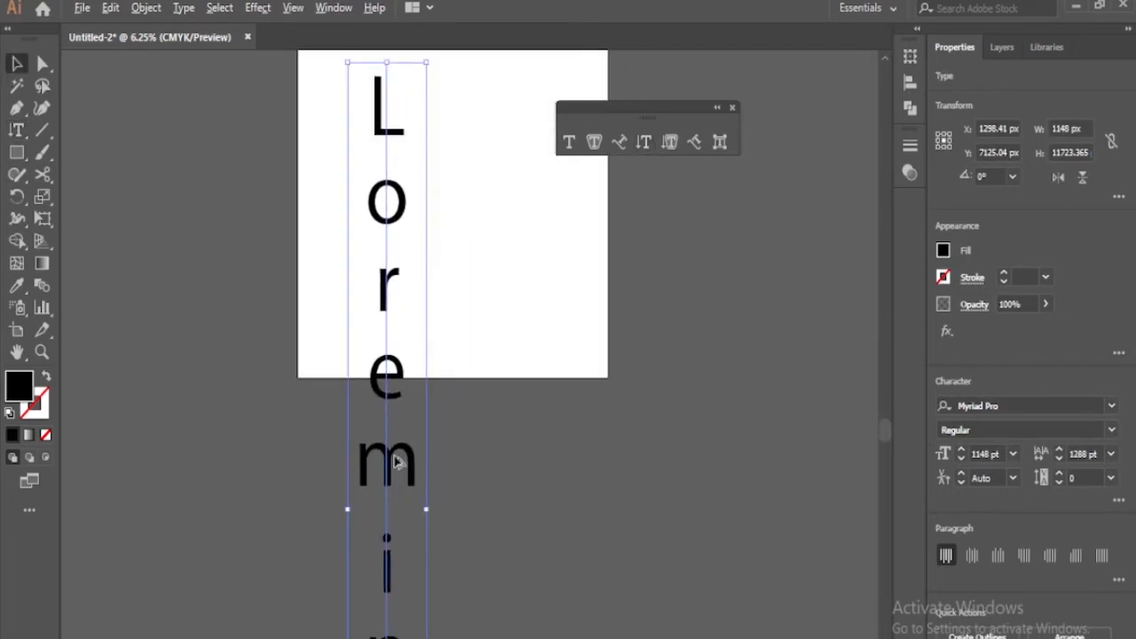
pyautogui.hotkey('ctrl', '-')
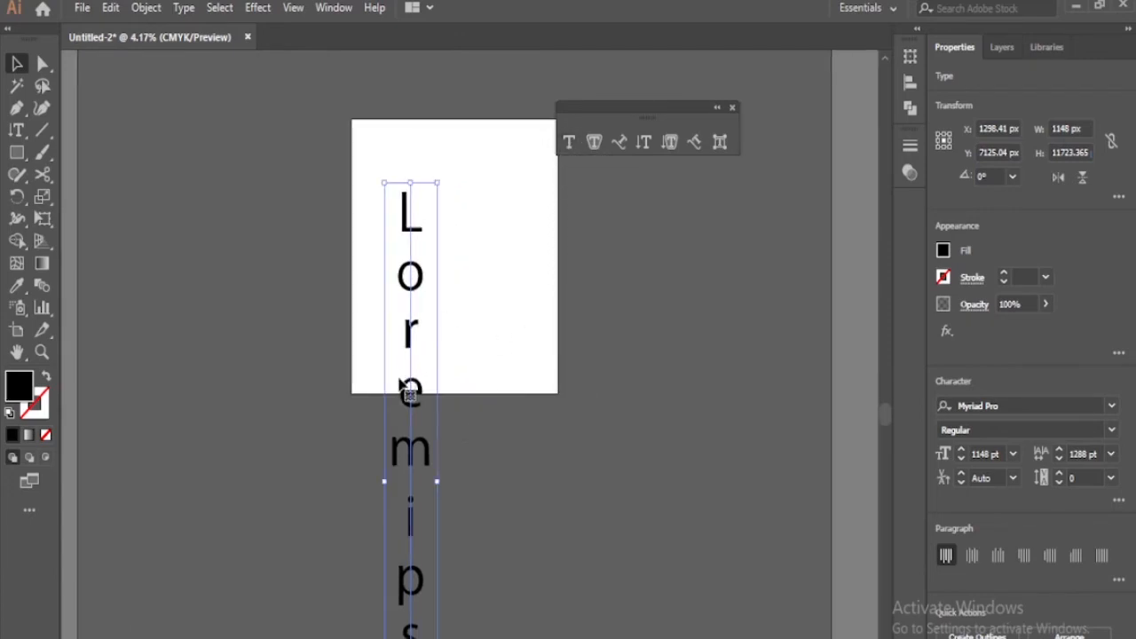
pyautogui.moveTo(405, 390); pyautogui.dragTo(404, 276)
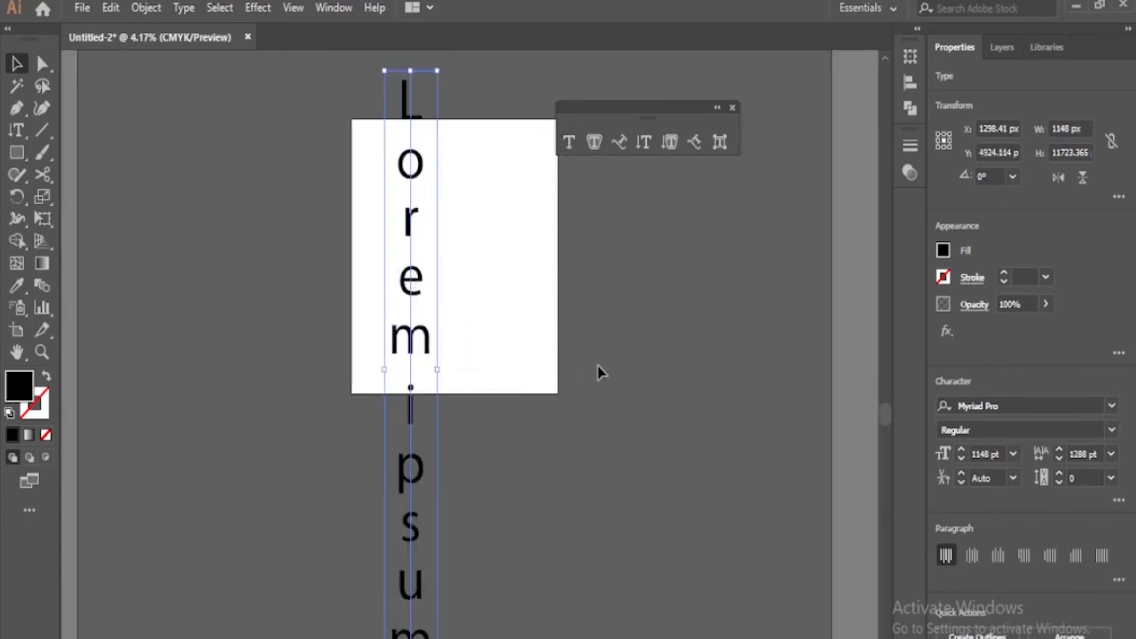
pyautogui.press('Delete')
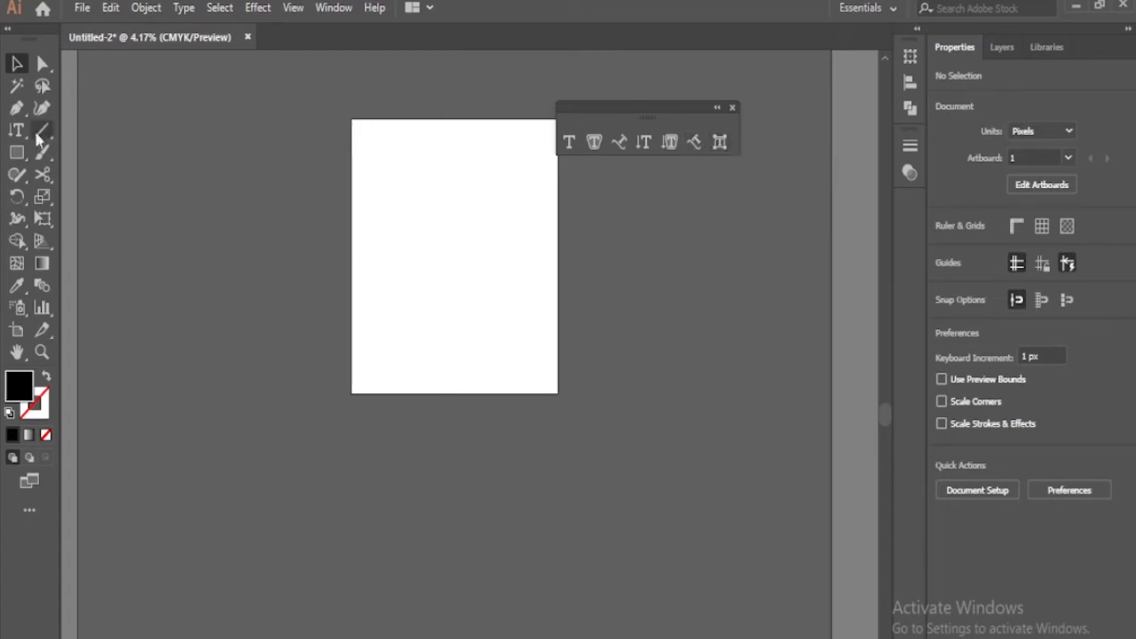
# Add the horizontal text "dog" in the upper half of the artboard
pyautogui.moveTo(16, 130)
pyautogui.mouseDown()
pyautogui.moveTo(107, 194)
pyautogui.moveTo(101, 124)
pyautogui.moveTo(18, 131)
pyautogui.moveTo(80, 195)
pyautogui.moveTo(16, 130)
pyautogui.mouseUp()
pyautogui.press('t')
pyautogui.click(404, 243)
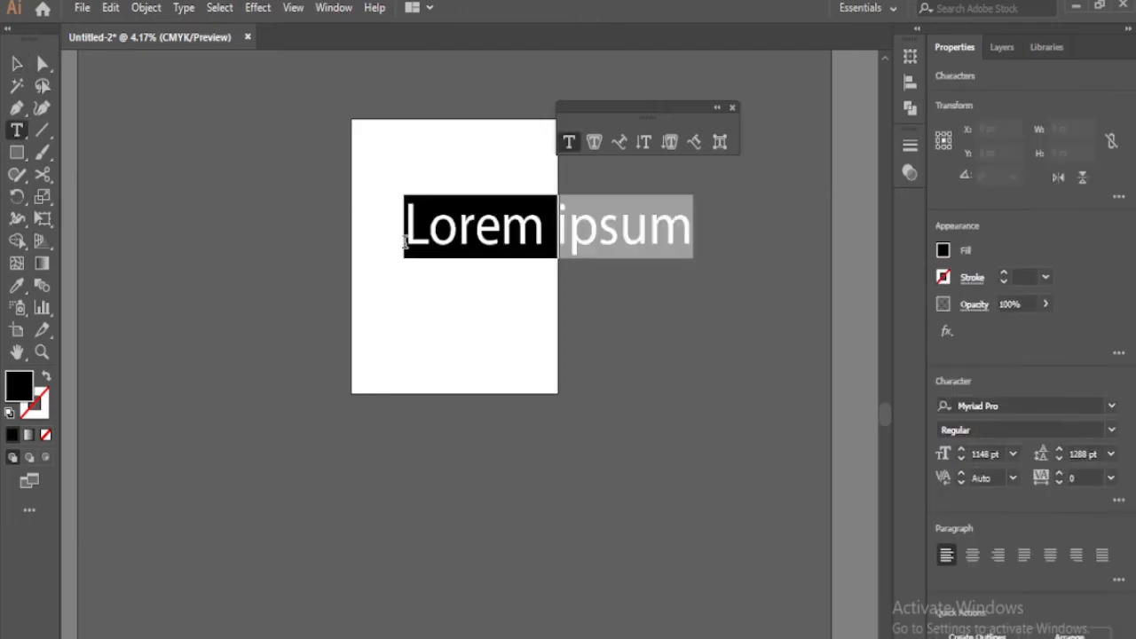
pyautogui.write('dog')
pyautogui.click(16, 63)
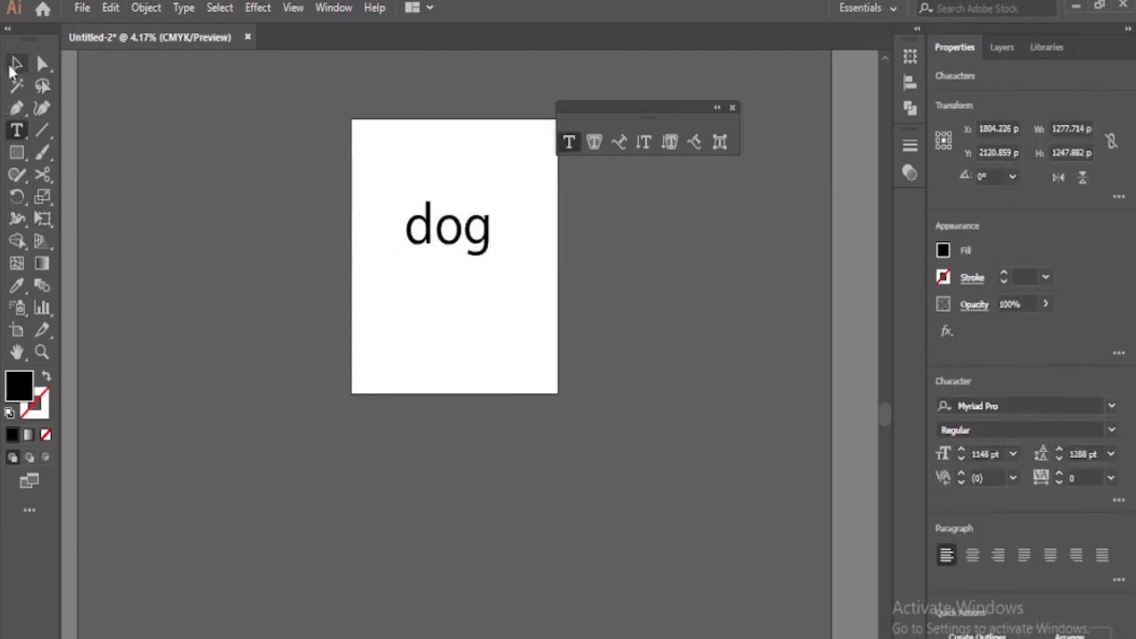
# Enlarge only the letter "g" of "dog" with the Touch Type tool, experiment with its height and width, and undo the last change
pyautogui.click(718, 143)
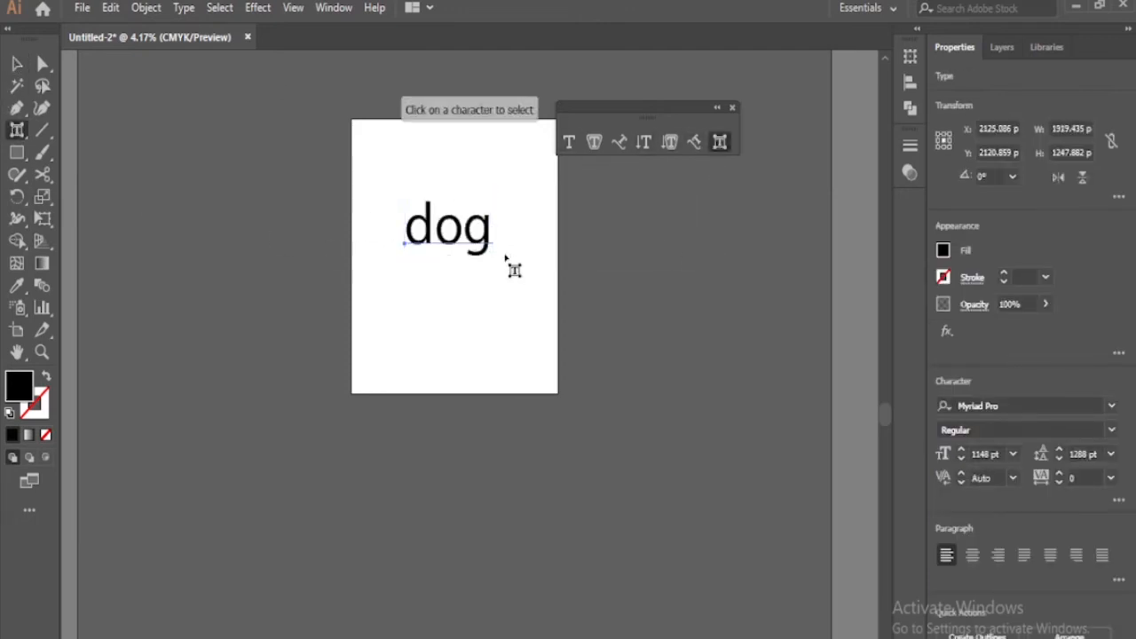
pyautogui.press('super')
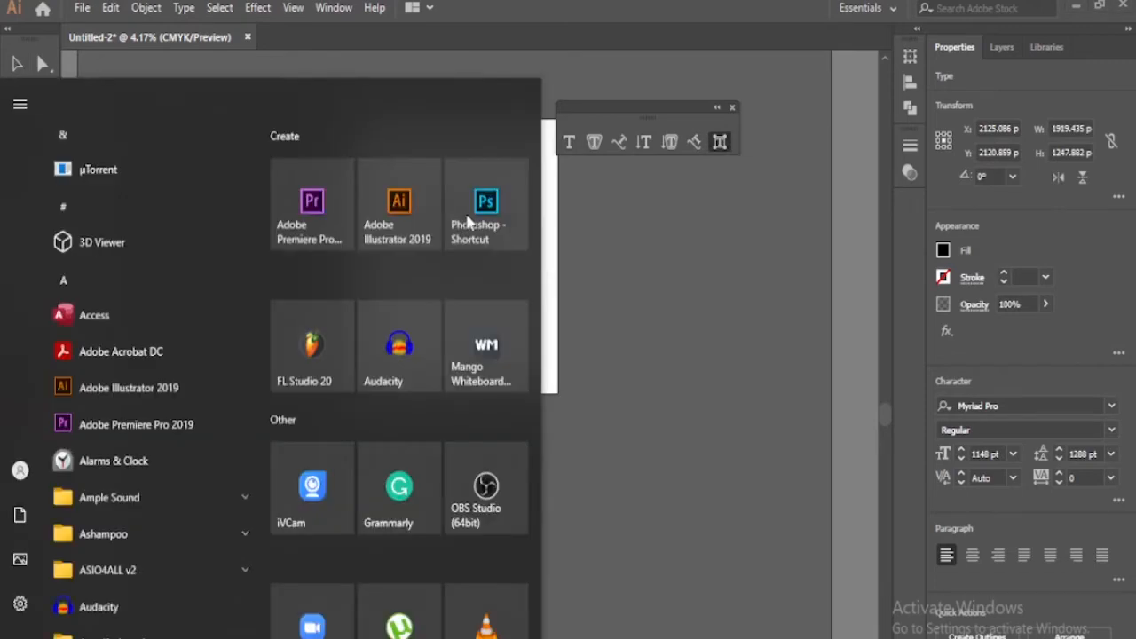
pyautogui.press('super')
pyautogui.scroll(3, 470, 227)
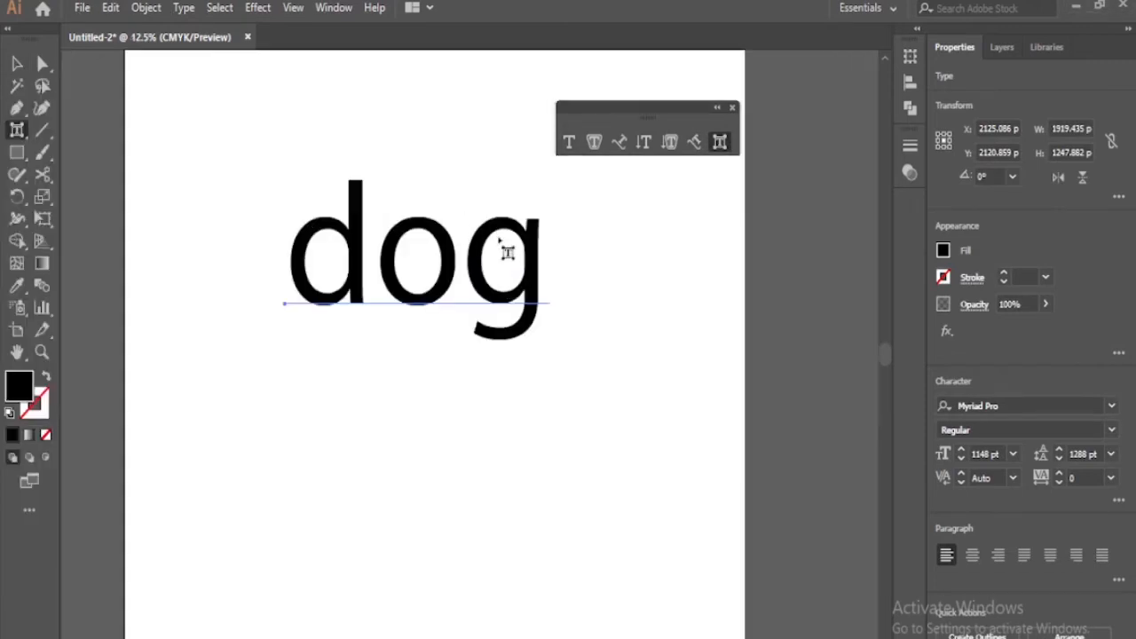
pyautogui.click(499, 261)
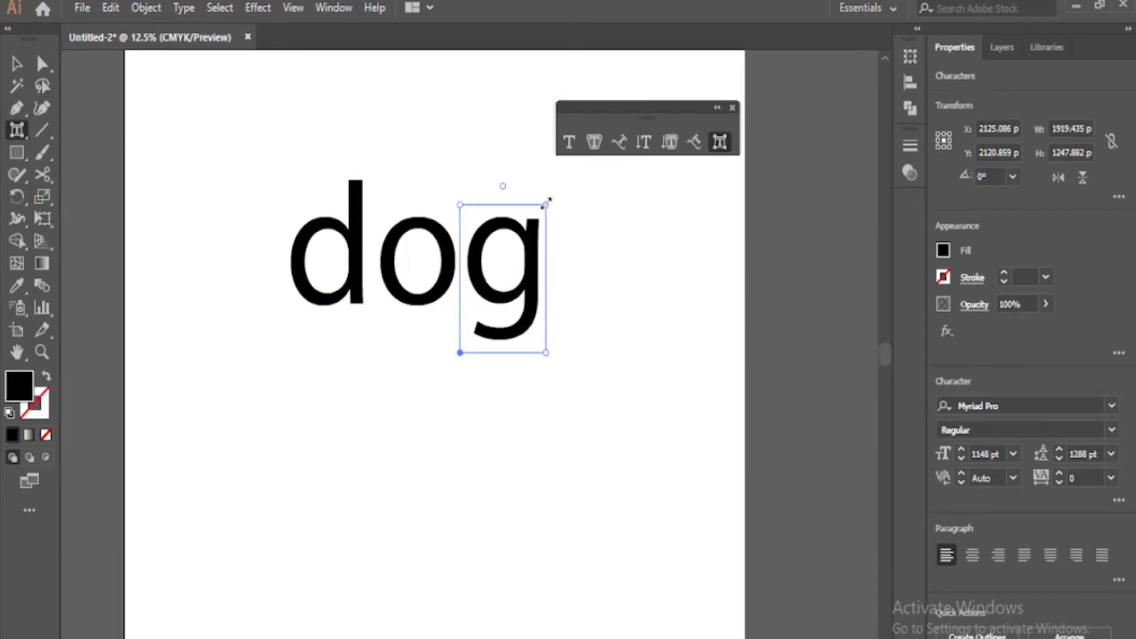
pyautogui.moveTo(547, 202); pyautogui.dragTo(597, 149)
pyautogui.moveTo(459, 147)
pyautogui.mouseDown()
pyautogui.moveTo(456, 103)
pyautogui.moveTo(458, 200)
pyautogui.moveTo(459, 133)
pyautogui.moveTo(459, 150)
pyautogui.mouseUp()
pyautogui.moveTo(596, 382); pyautogui.dragTo(634, 375)
pyautogui.hotkey('ctrl', 'z')
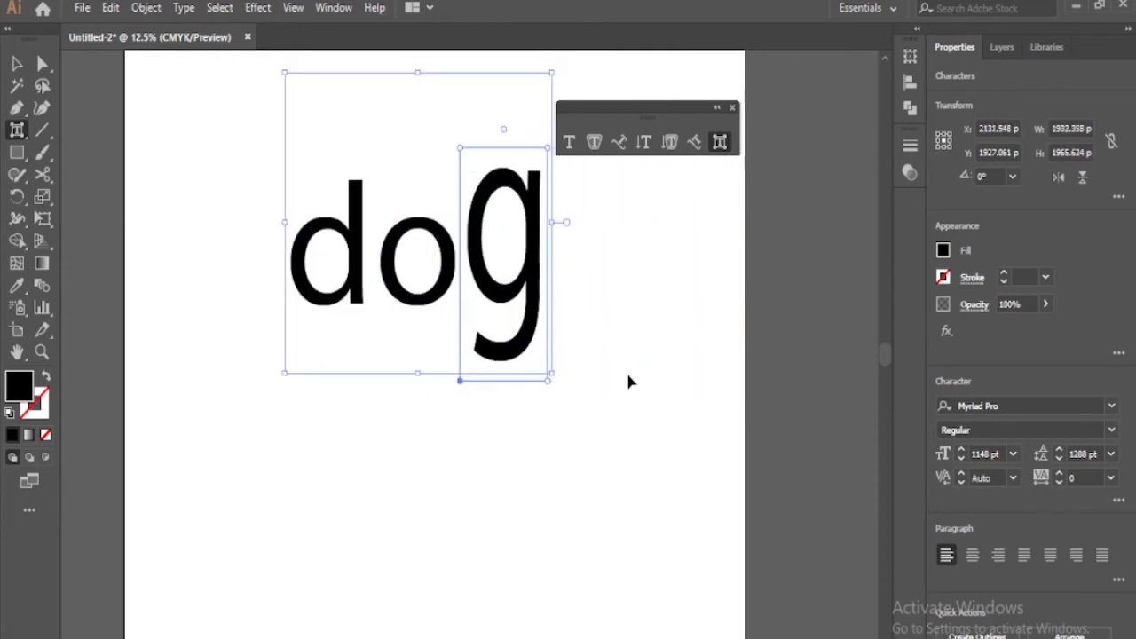
# Undo the last Touch Type change to the "g" and convert the text "dog" to outlines
pyautogui.hotkey('ctrl', 'z')
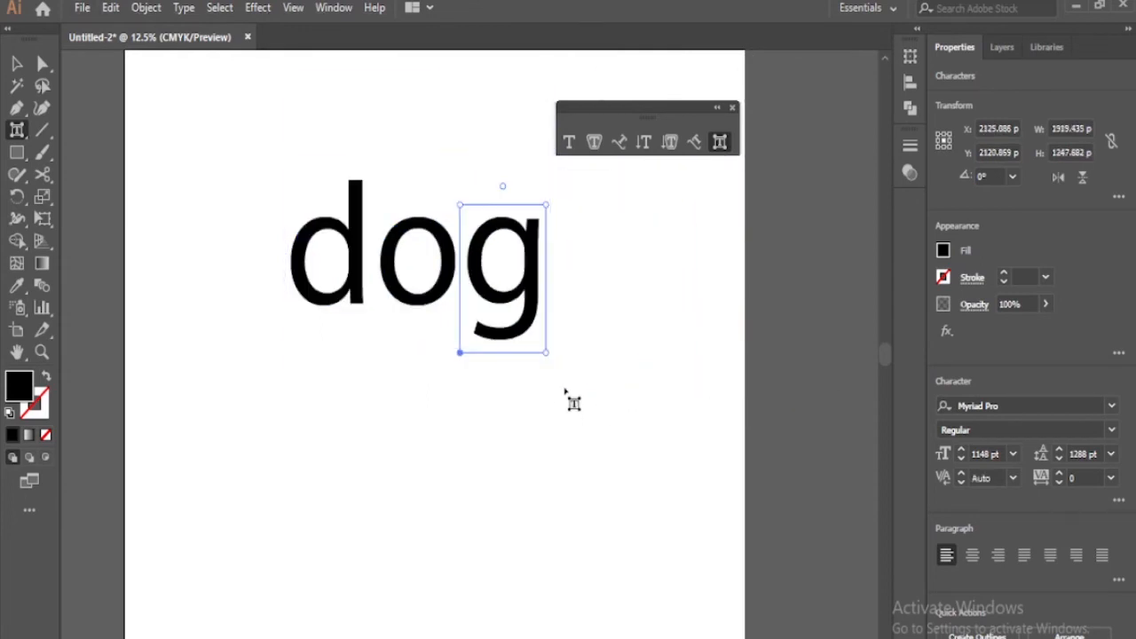
pyautogui.press('v')
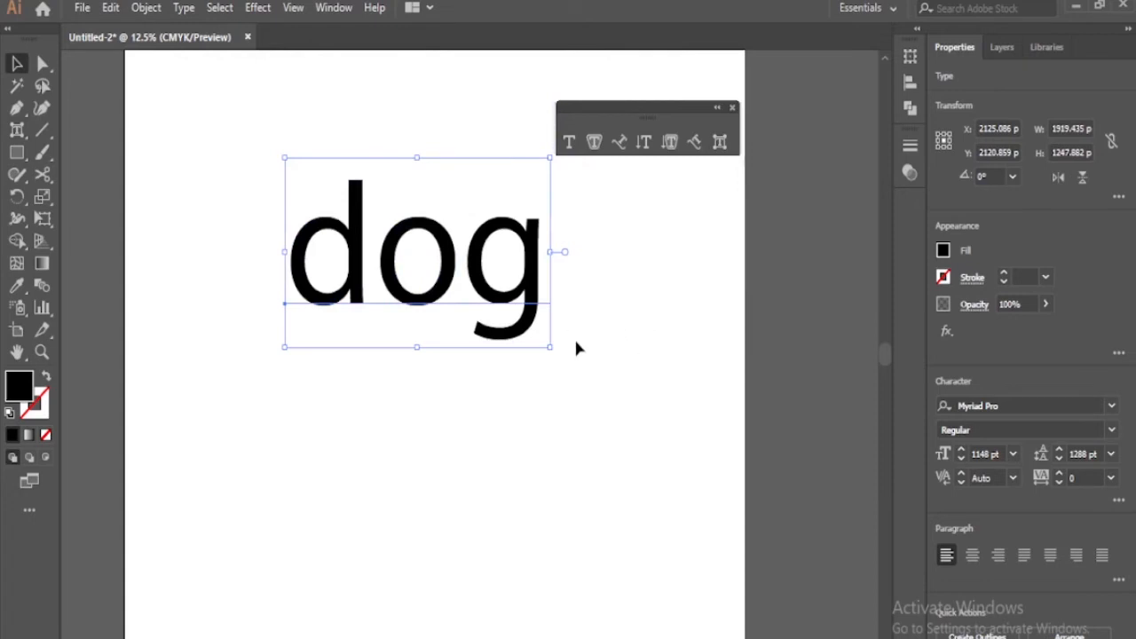
pyautogui.rightClick(440, 266)
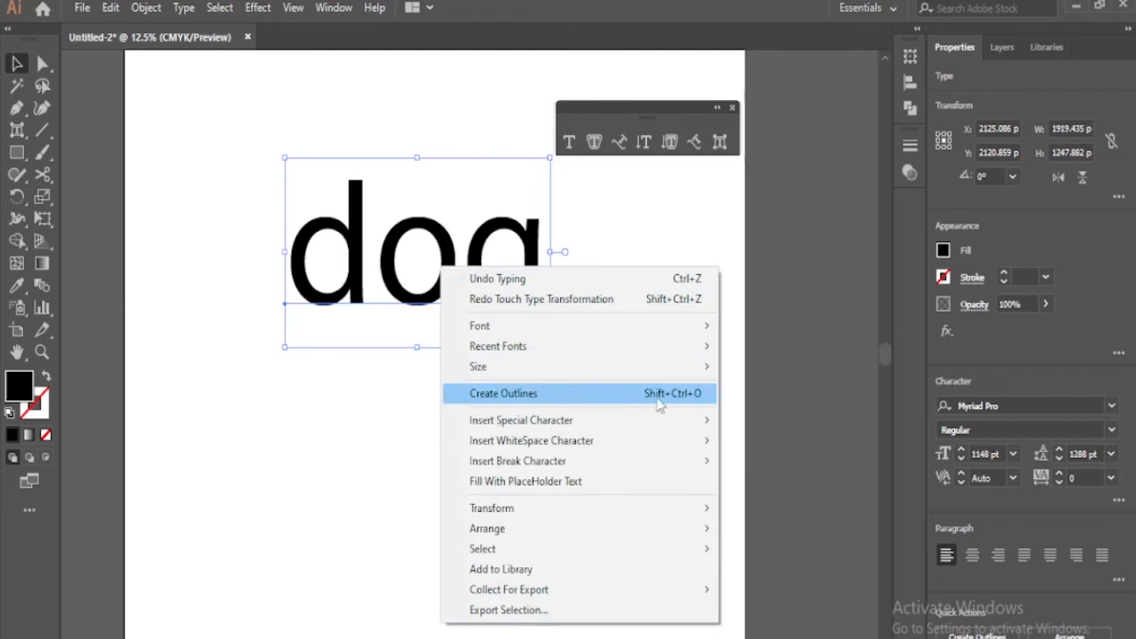
pyautogui.click(522, 394)
pyautogui.click(524, 426)
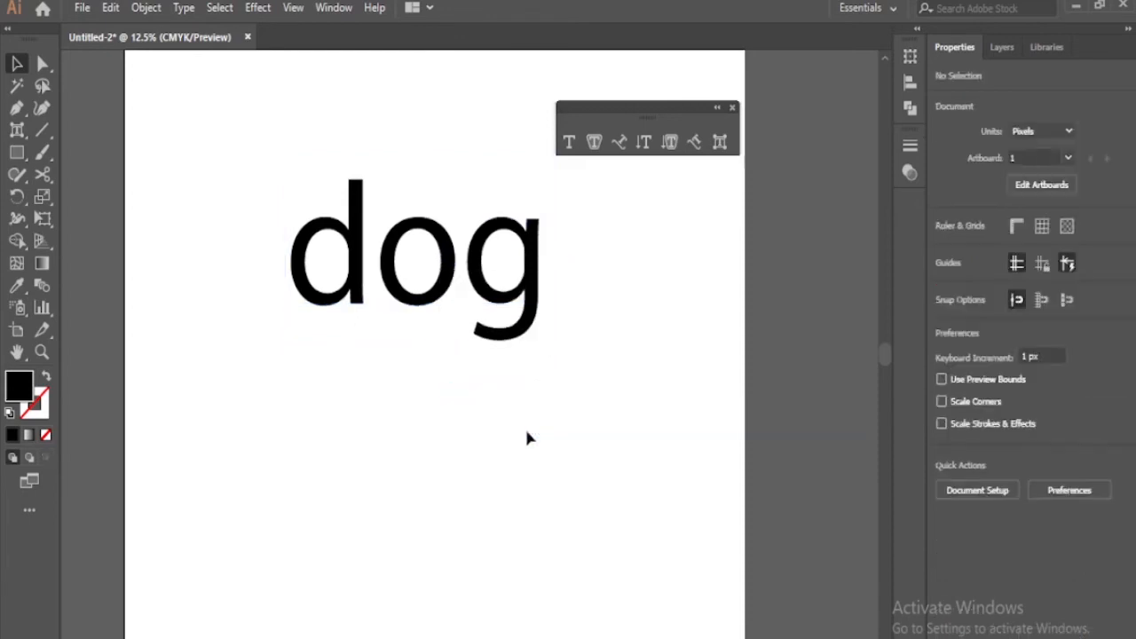
# Undo the outlining of "dog", repeat the outline conversion, and undo it again to return to live text
pyautogui.click(448, 304)
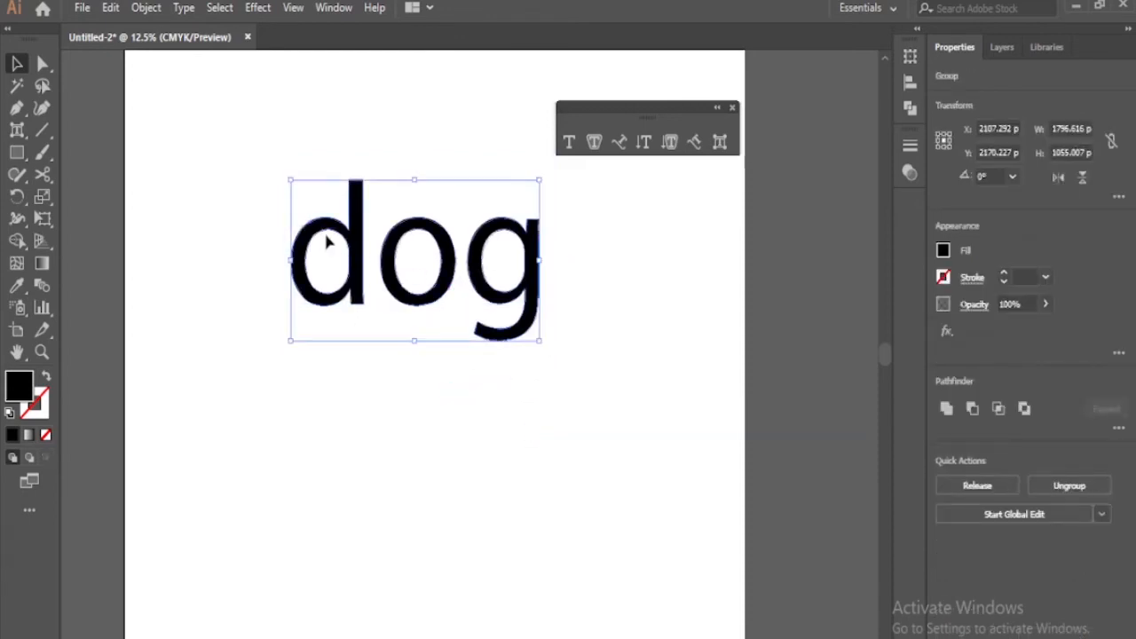
pyautogui.hotkey('ctrl', 'shift', 'b')
pyautogui.hotkey('ctrl', 'z')
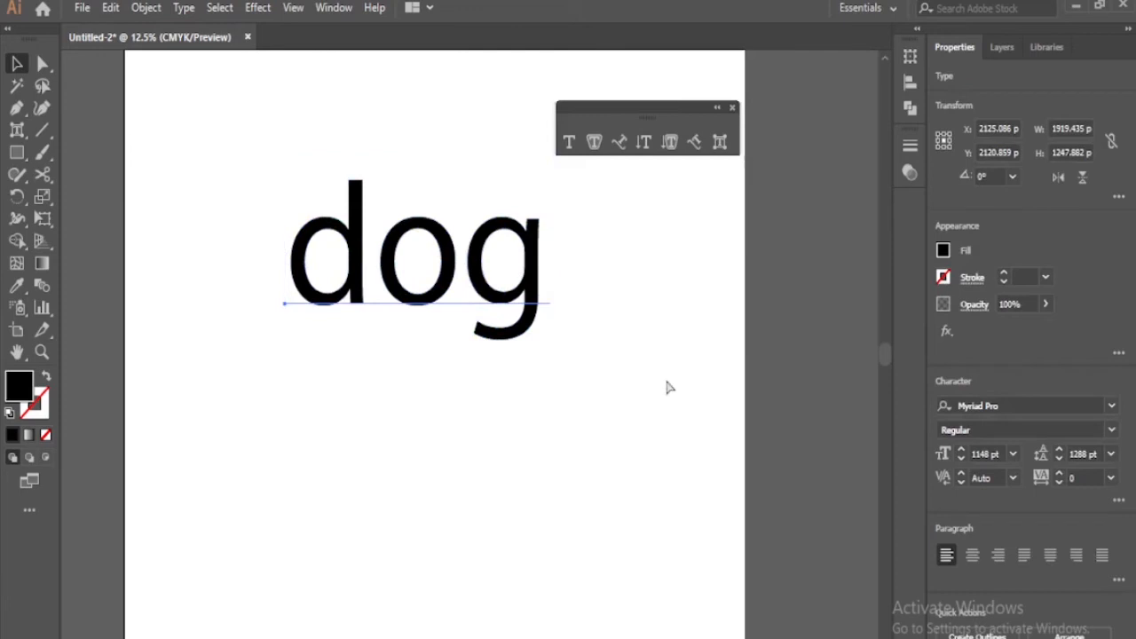
pyautogui.hotkey('ctrl', 'shift', 'o')
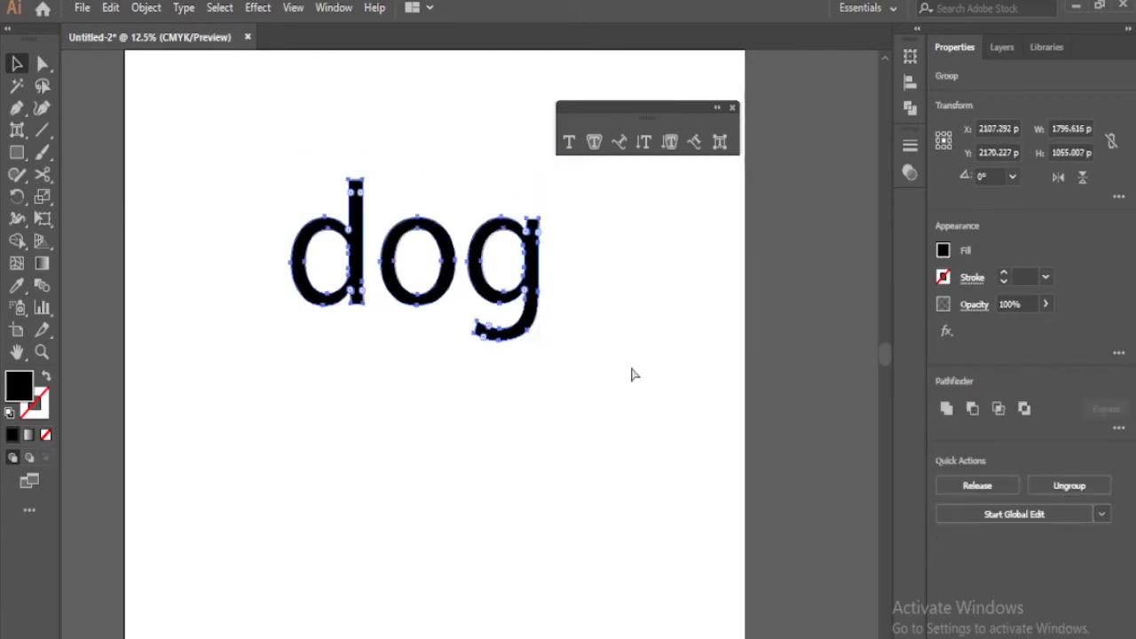
pyautogui.hotkey('ctrl', 'z')
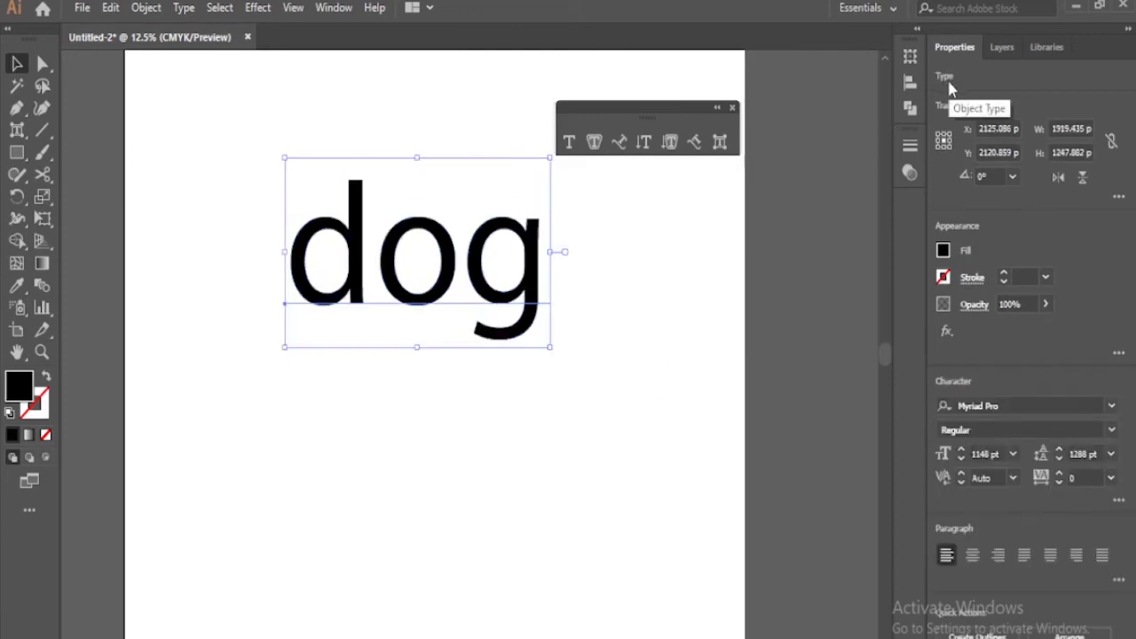
# Convert the live text "dog" to outlines and turn its bounding box back on
pyautogui.hotkey('ctrl', 'shift', 'b')
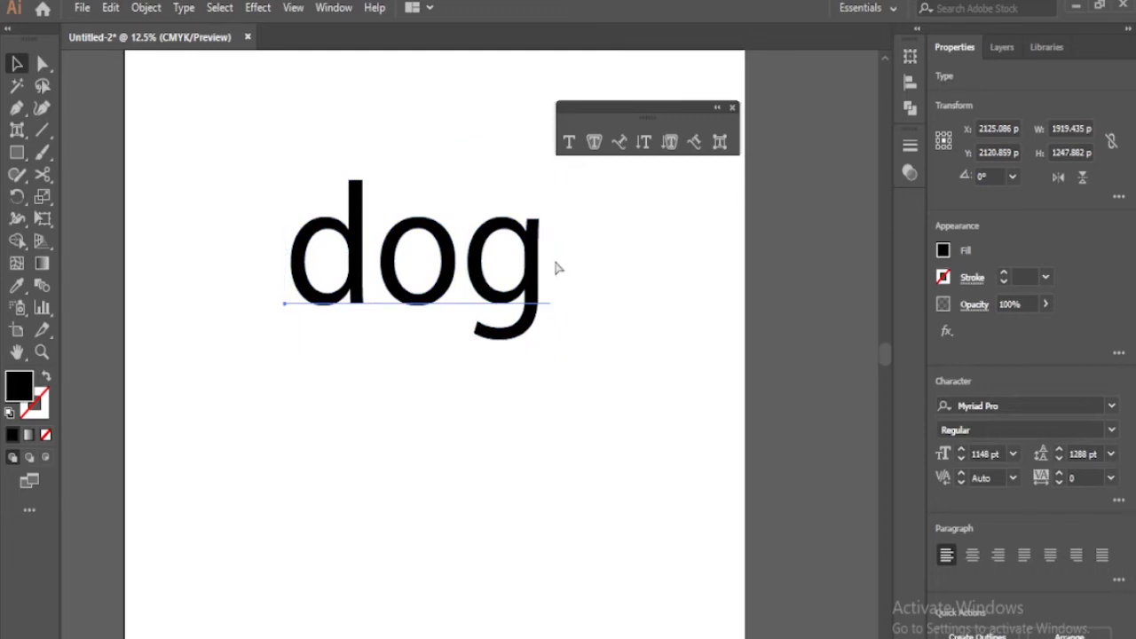
pyautogui.hotkey('ctrl', 'shift', 'o')
pyautogui.hotkey('ctrl', 'shift', 'b')
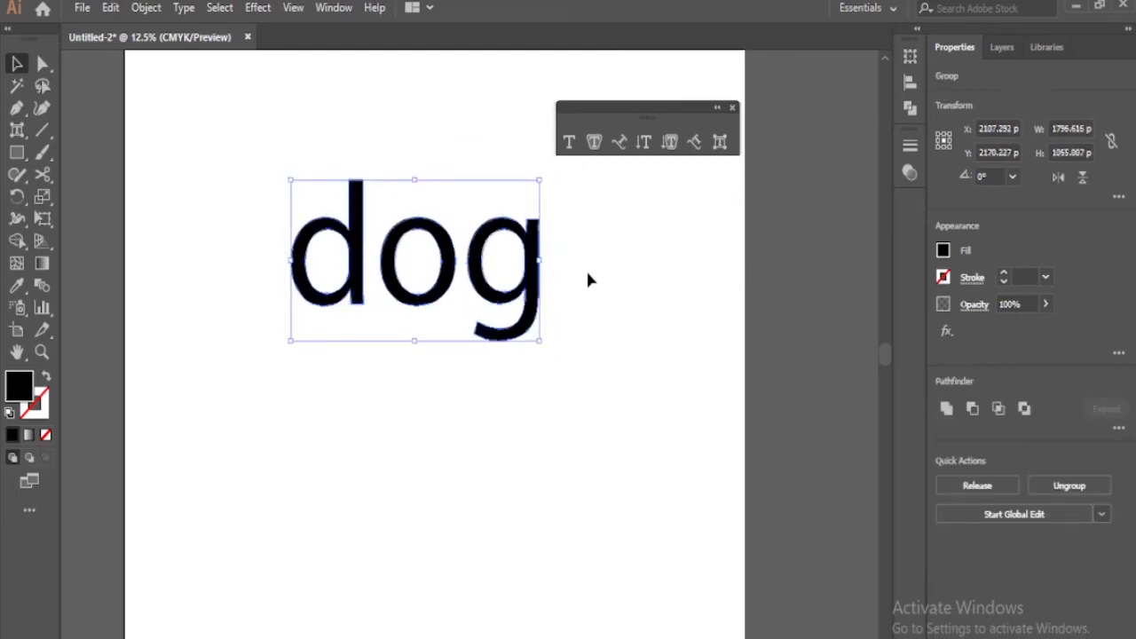
# Isolate the outlined "dog" group, select only the "g", try enlarging it, and undo the enlargement
pyautogui.doubleClick(541, 312)
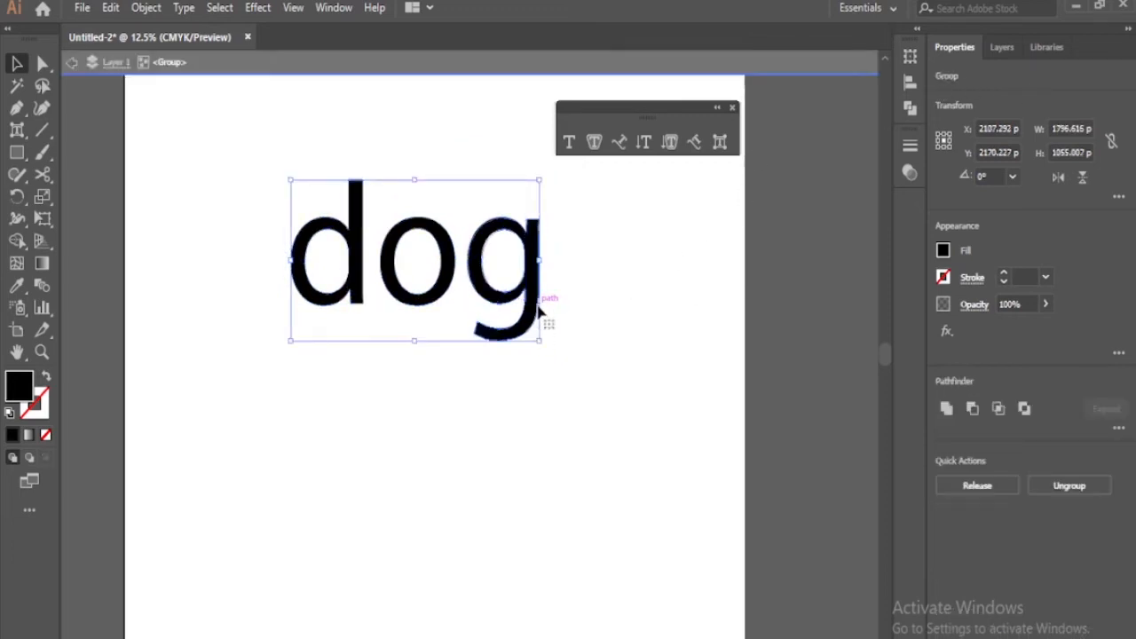
pyautogui.click(533, 300)
pyautogui.moveTo(542, 212); pyautogui.dragTo(575, 158)
pyautogui.hotkey('ctrl', 'z')
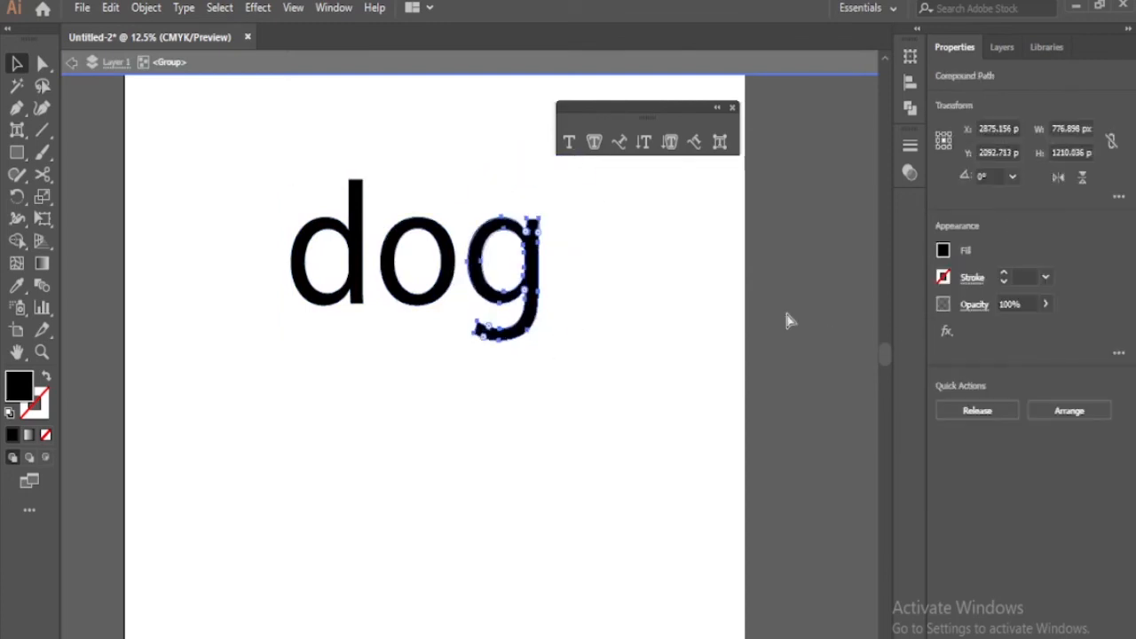
# Fill the outlined letter "g" with light blue and deselect it
pyautogui.click(942, 252)
pyautogui.click(852, 322)
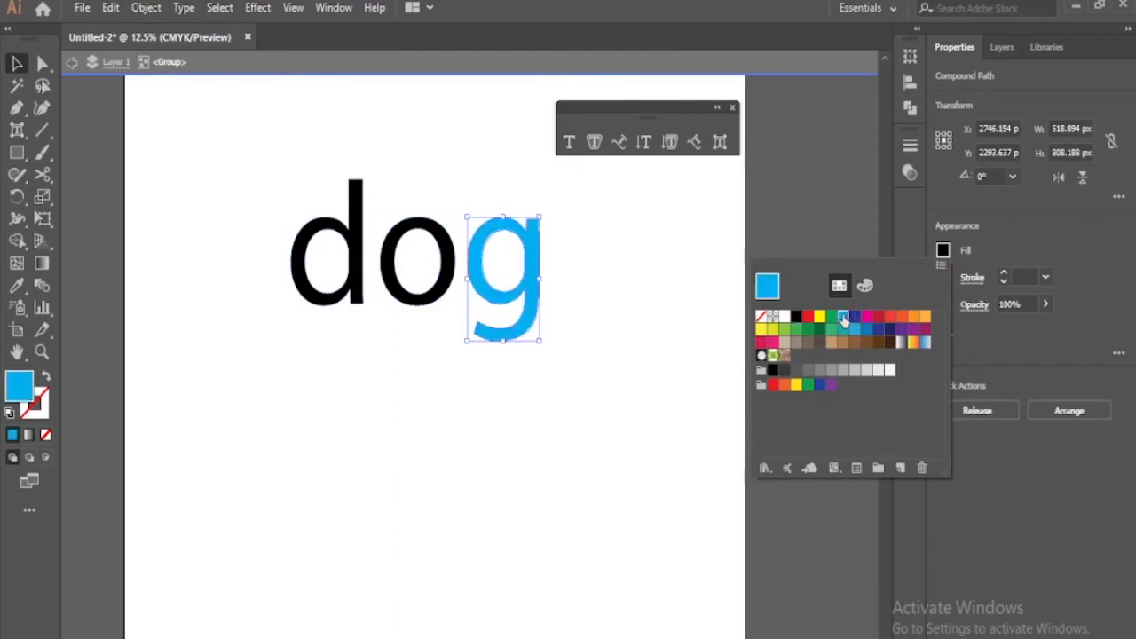
pyautogui.click(718, 282)
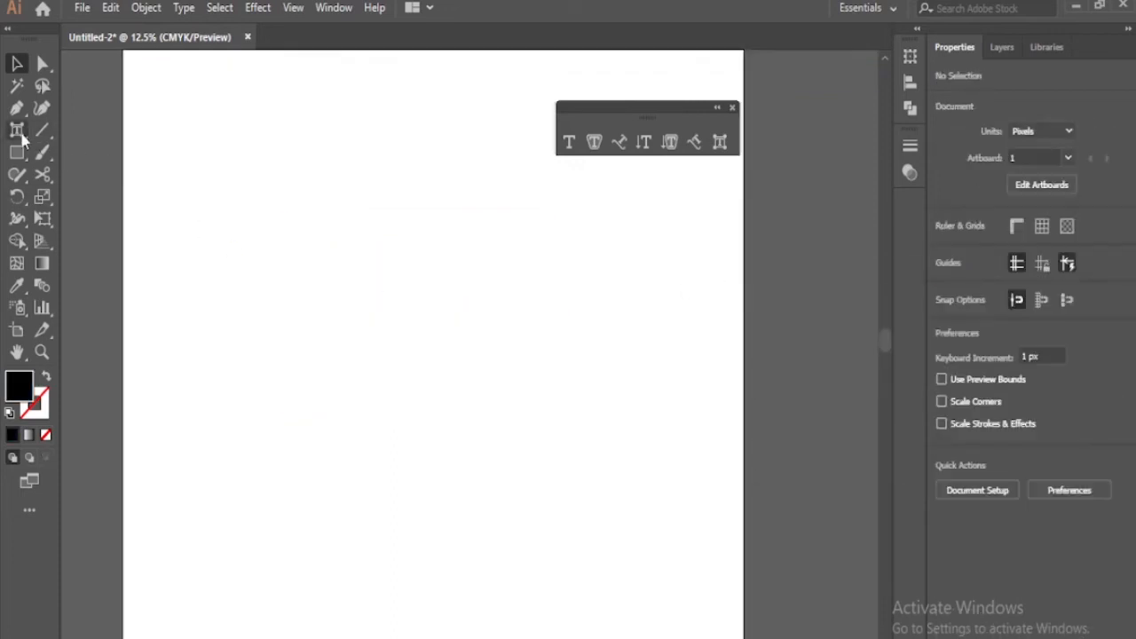
# Switch from the Touch Type tool back to the standard Type tool and close the floating set of type tools
pyautogui.click(16, 129)
pyautogui.click(59, 139)
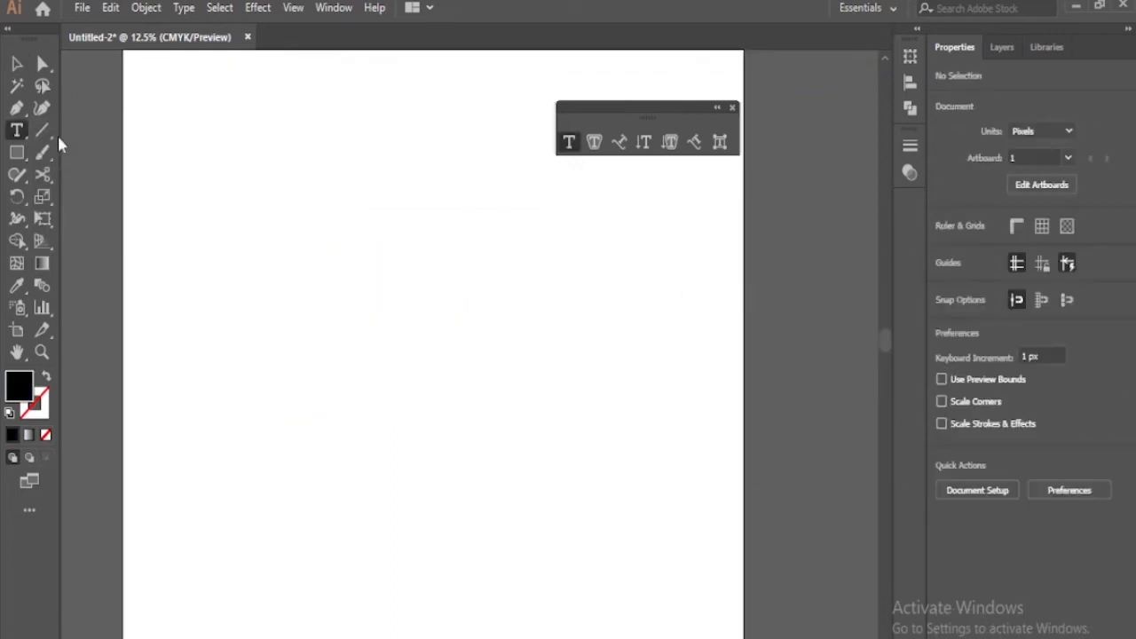
pyautogui.click(16, 64)
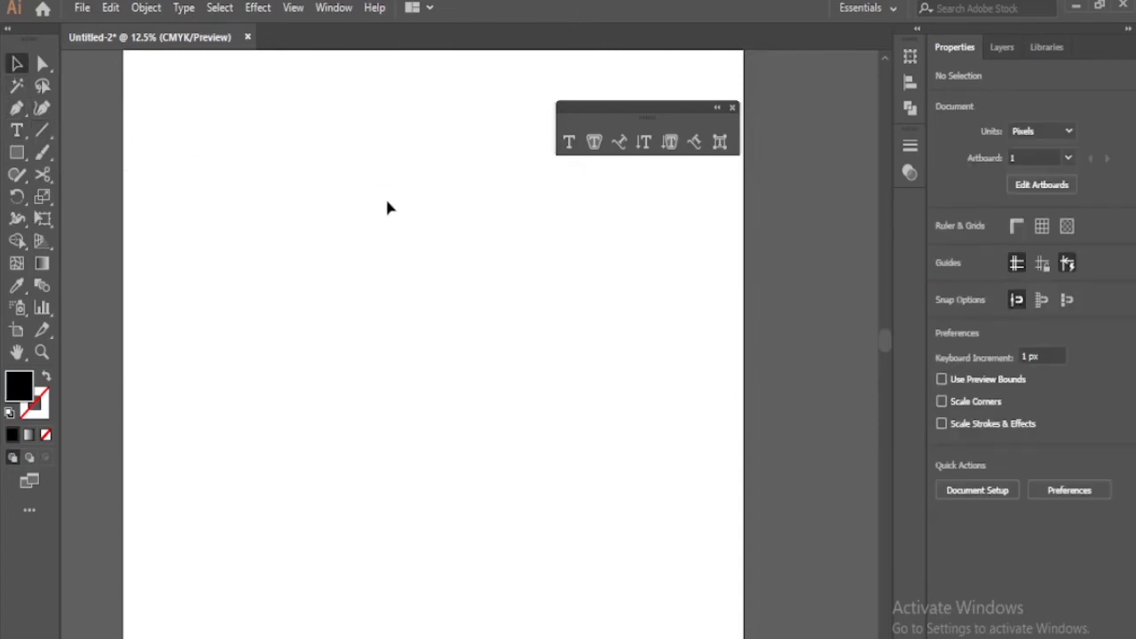
pyautogui.scroll(-2, 358, 216)
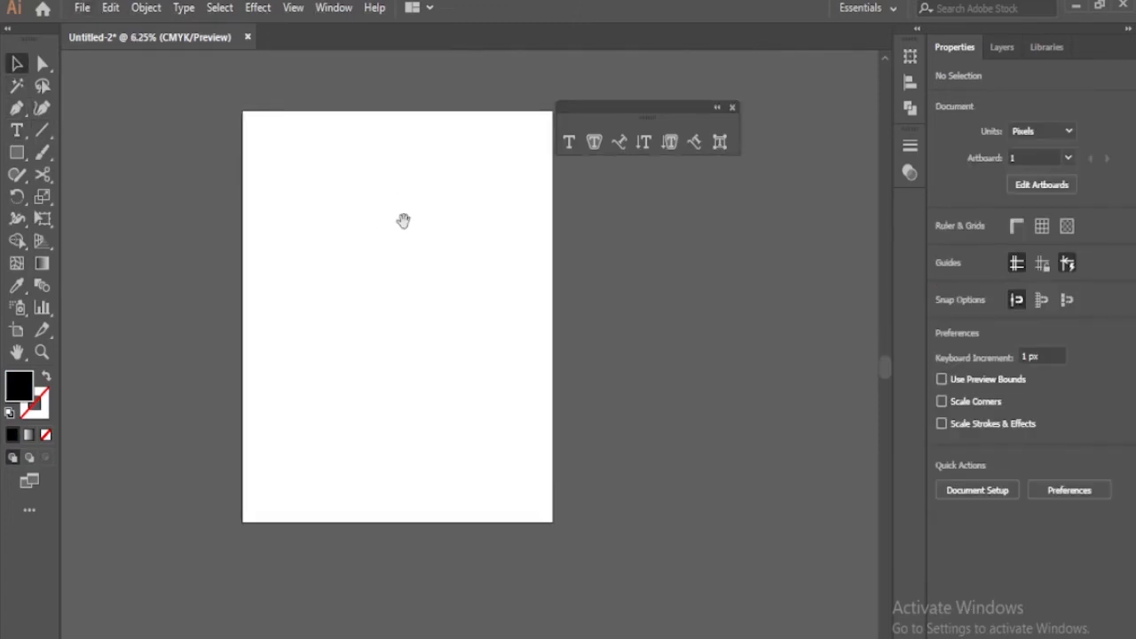
pyautogui.moveTo(400, 222); pyautogui.dragTo(427, 231)
pyautogui.click(733, 108)
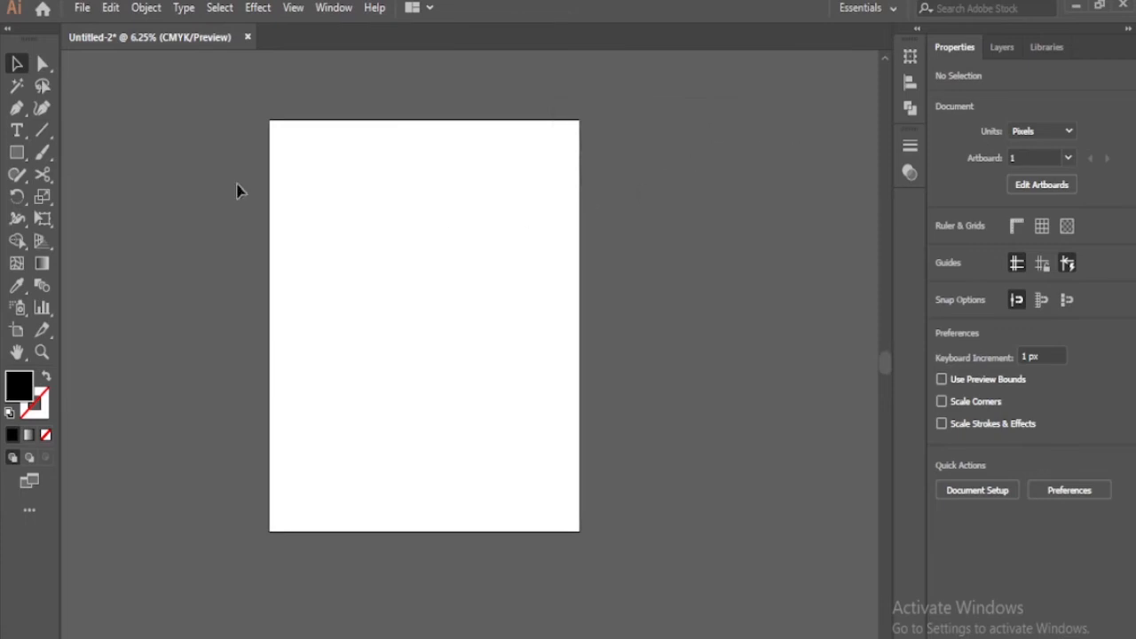
# Draw a diagonal line across the artboard with the Line Segment tool, about 2619 px wide and 3674 px high
pyautogui.click(42, 131)
pyautogui.moveTo(346, 219); pyautogui.dragTo(358, 221)
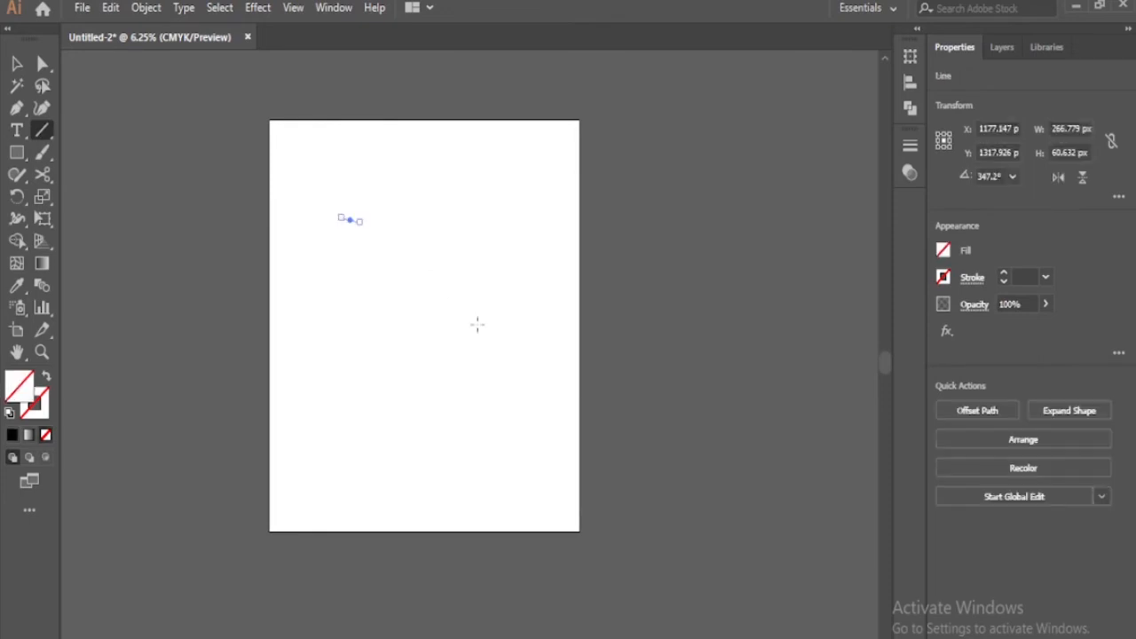
pyautogui.click(479, 333)
pyautogui.click(604, 393)
pyautogui.moveTo(321, 153); pyautogui.dragTo(500, 430)
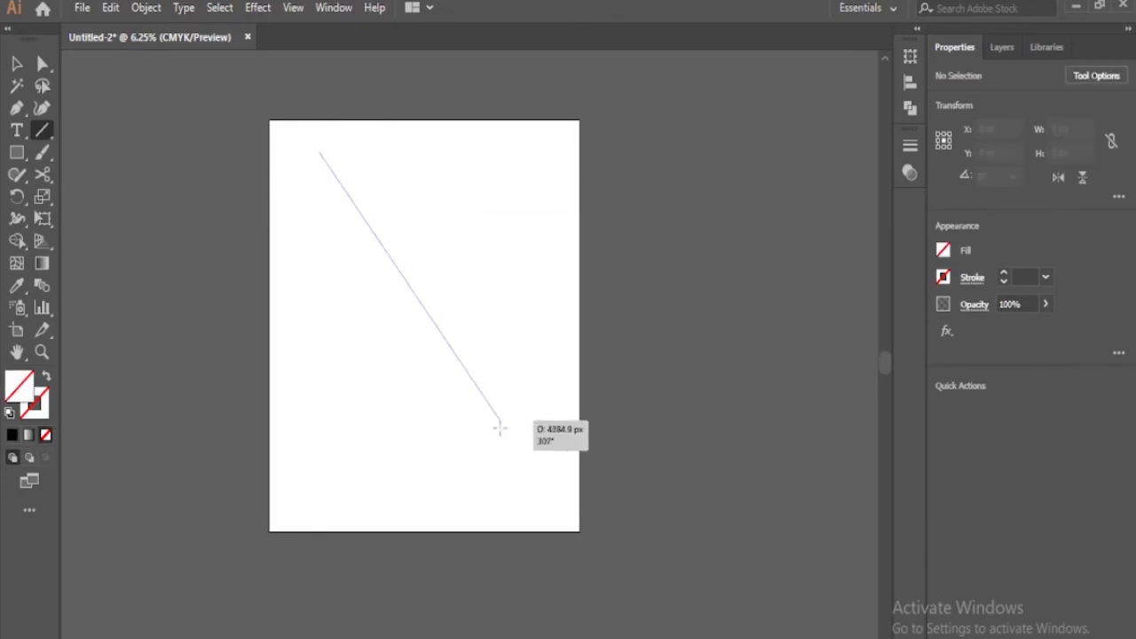
pyautogui.press('v')
pyautogui.hotkey('ctrl', '0')
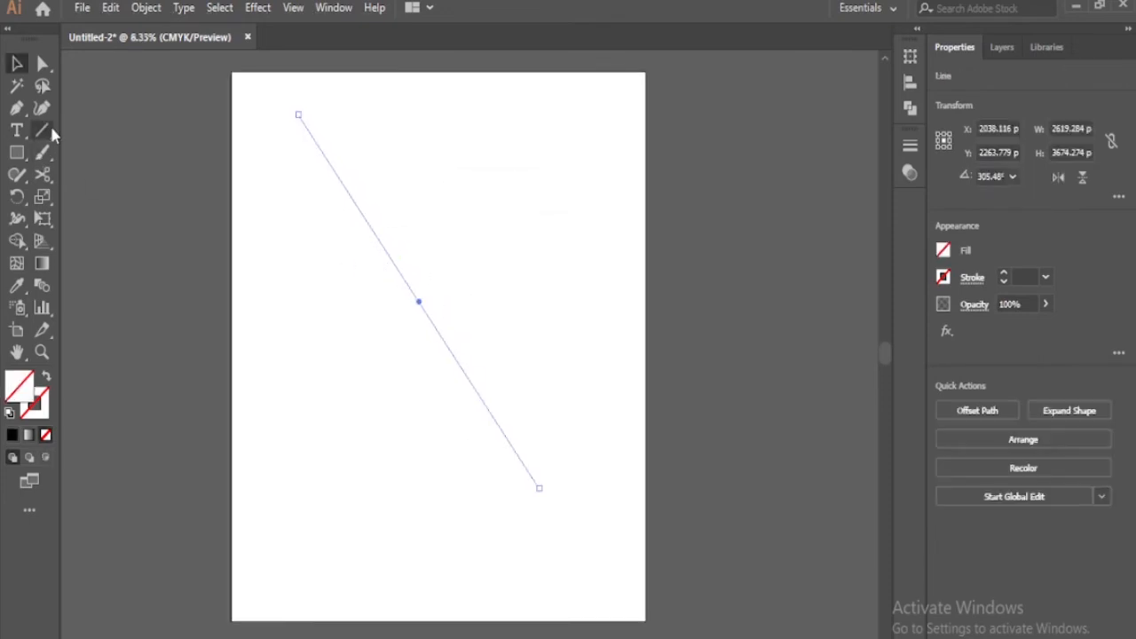
# Give the diagonal line a 9 pt black stroke and delete the line
pyautogui.click(1003, 271)
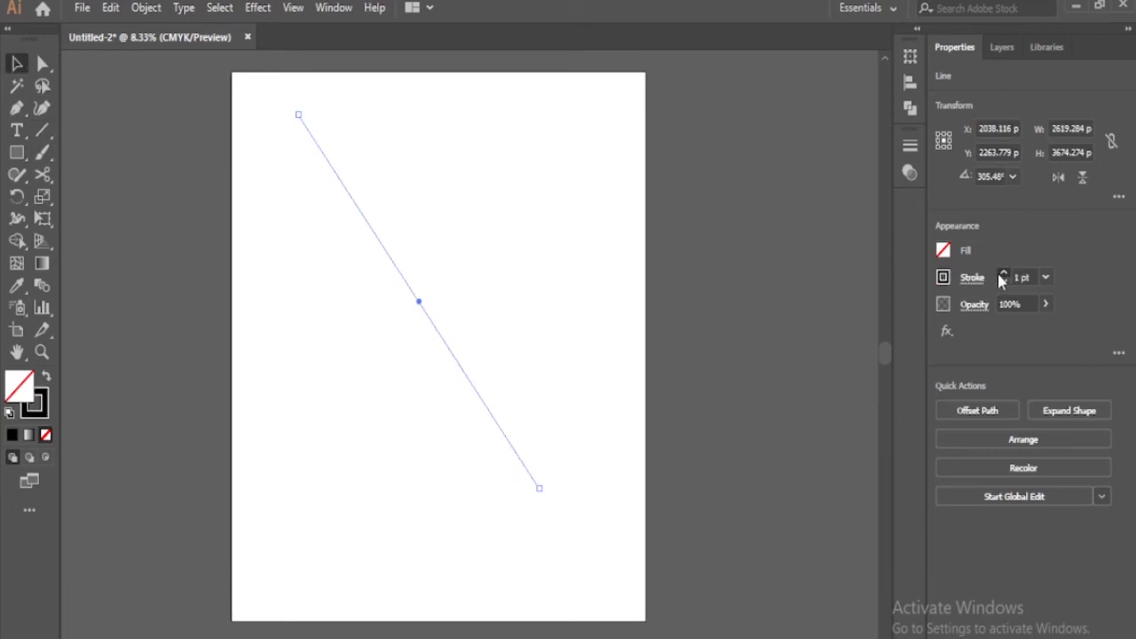
pyautogui.click(566, 307)
pyautogui.moveTo(314, 437); pyautogui.dragTo(588, 262)
pyautogui.press('Delete')
# Draw two arcs with the Arc tool, one about 800 by 846 px and a lower one about 2065 by 1419 px
pyautogui.moveTo(46, 121); pyautogui.dragTo(437, 206)
pyautogui.moveTo(330, 169); pyautogui.dragTo(406, 255)
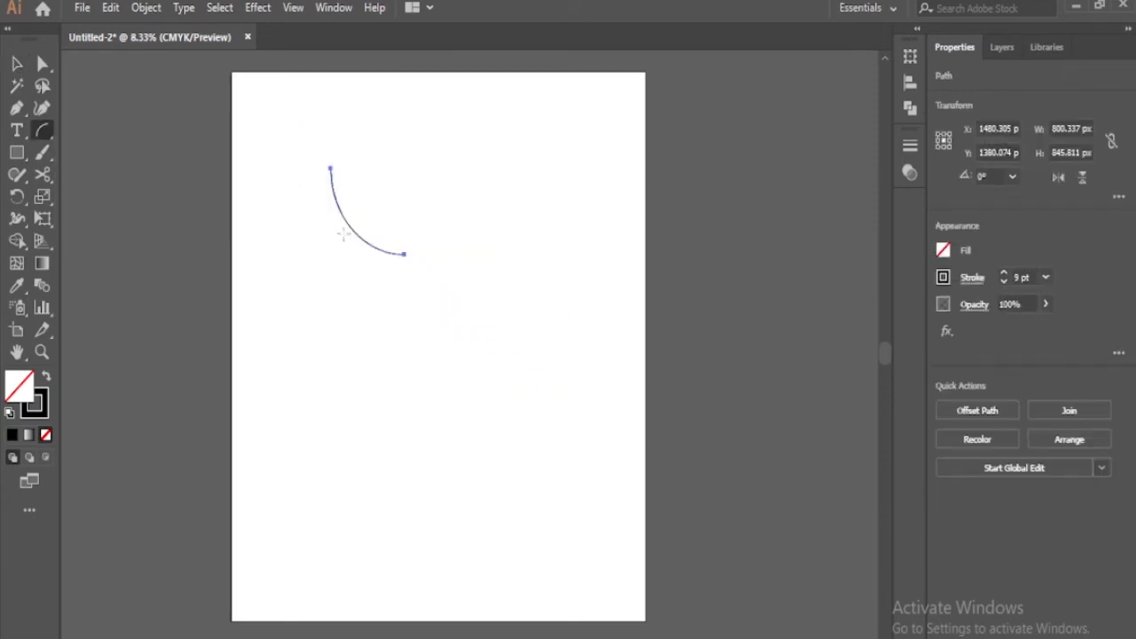
pyautogui.moveTo(305, 317); pyautogui.dragTo(497, 464)
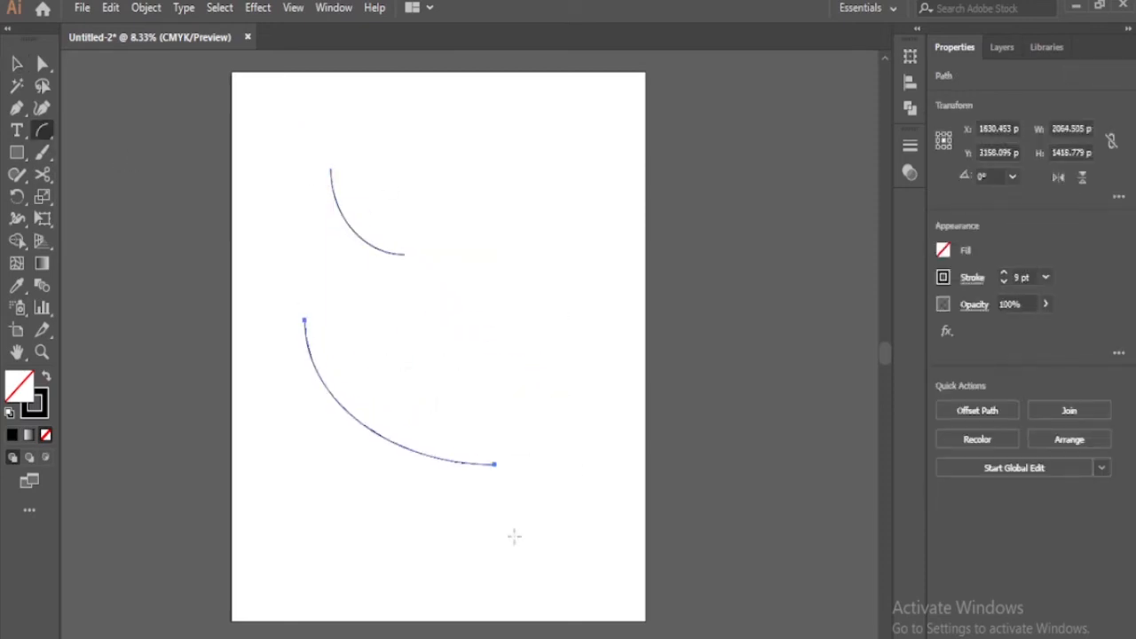
# Draw a spiral with the Spiral tool on the empty artboard, about 1792 px wide and 1955 px high
pyautogui.moveTo(42, 129); pyautogui.dragTo(128, 174)
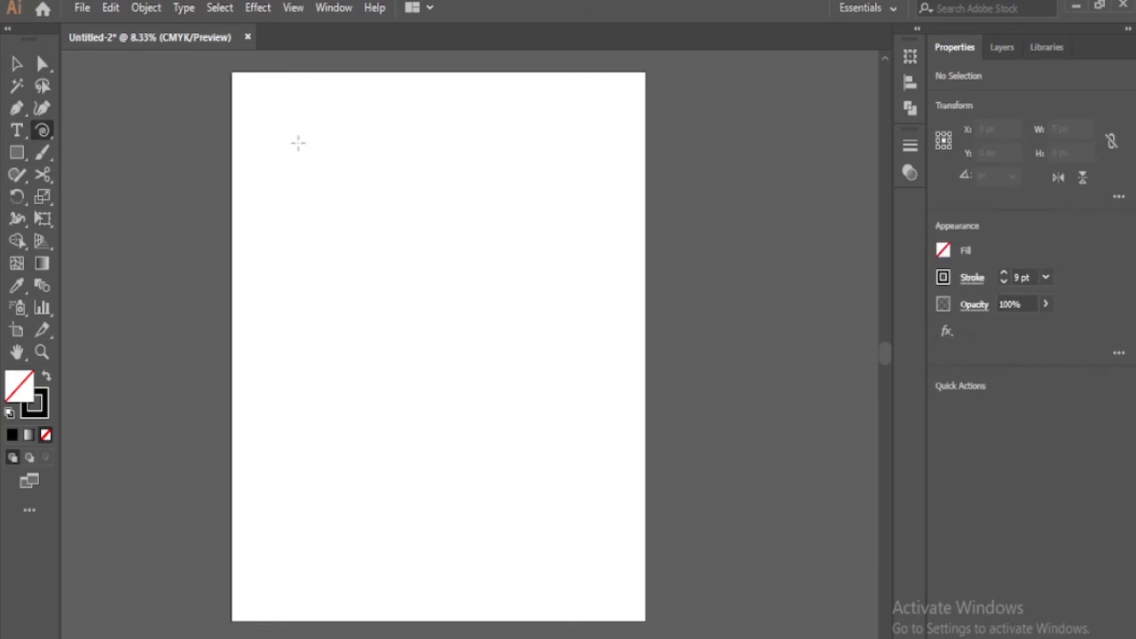
pyautogui.moveTo(382, 324); pyautogui.dragTo(334, 409)
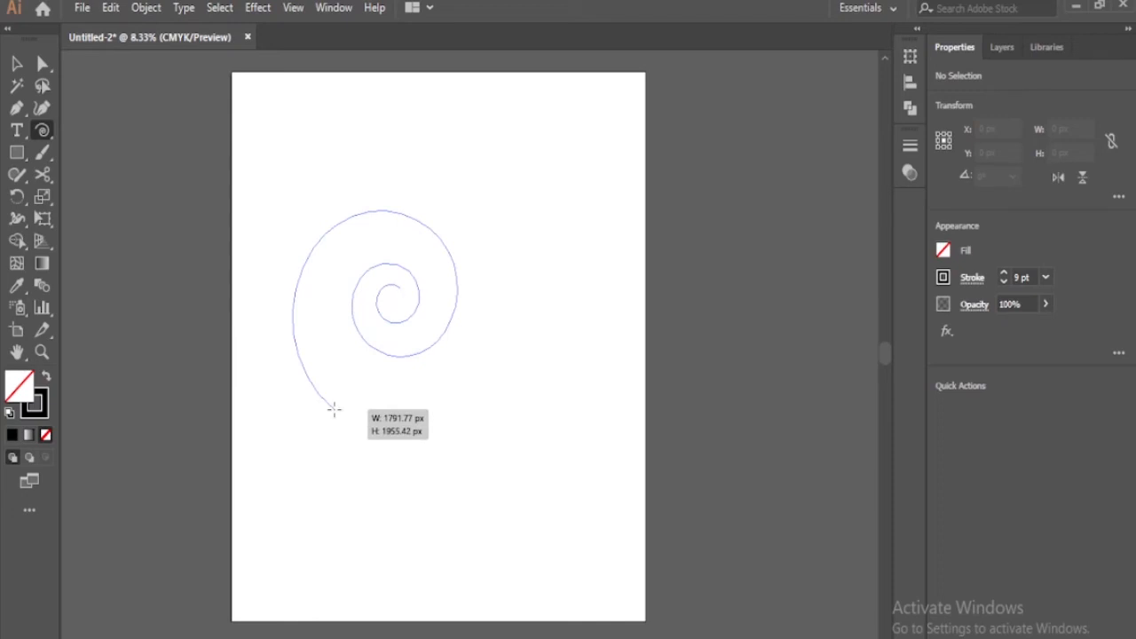
pyautogui.moveTo(334, 409); pyautogui.dragTo(332, 406)
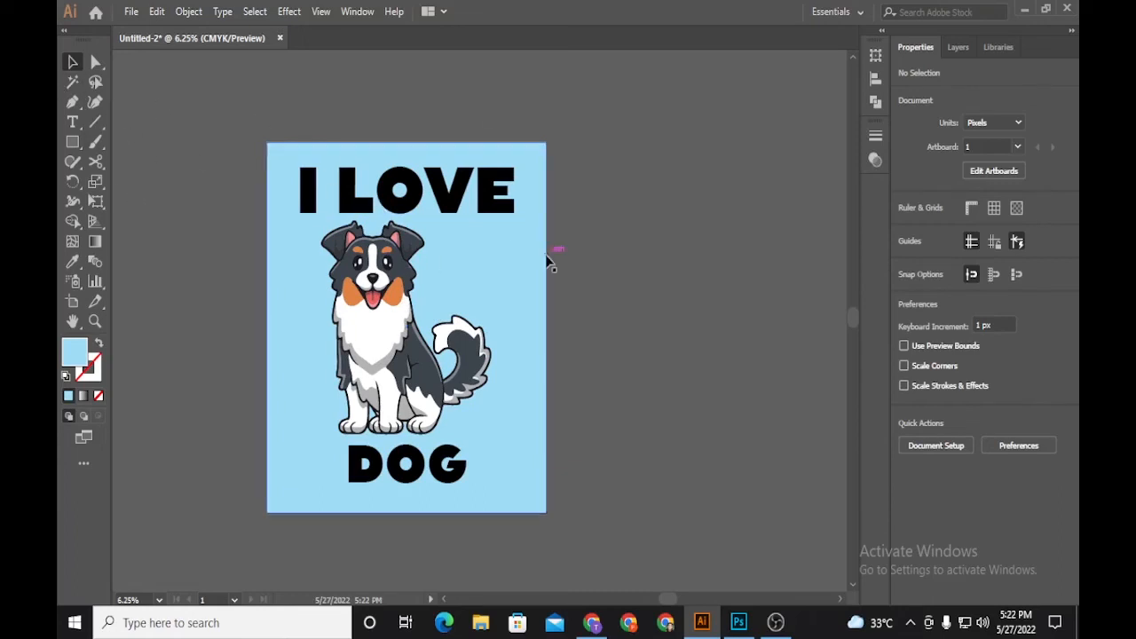
# Examine the vector dog on the "I LOVE DOG" poster up close, checking the edges around its mouth
pyautogui.scroll(-1, 566, 269)
pyautogui.scroll(1, 657, 292)
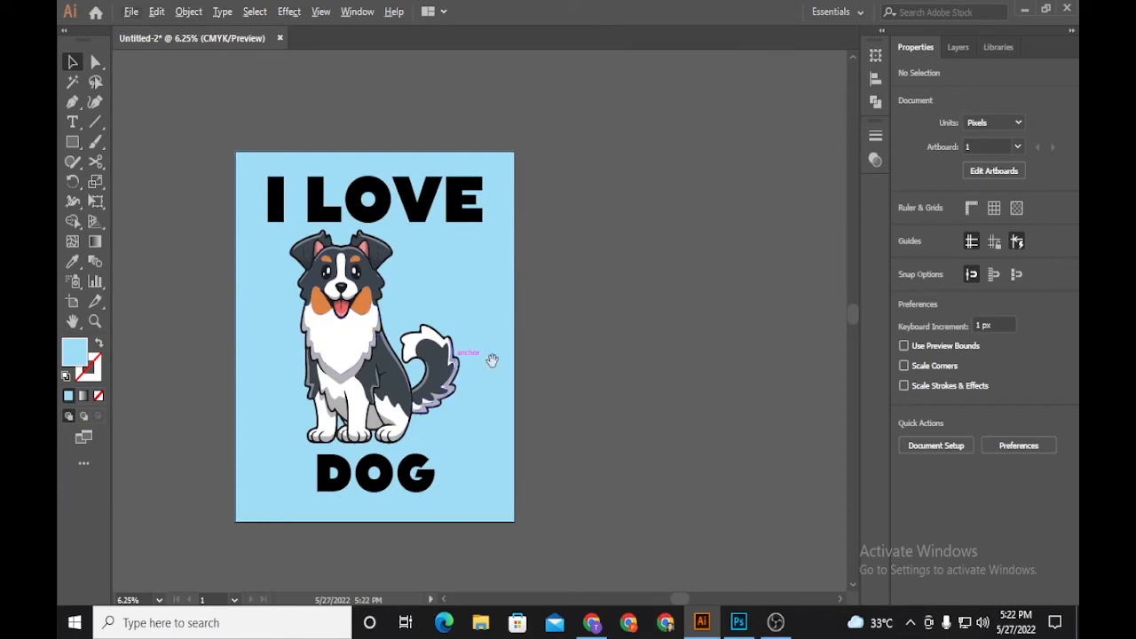
pyautogui.hscroll(1, 479, 364)
pyautogui.scroll(1, 337, 350)
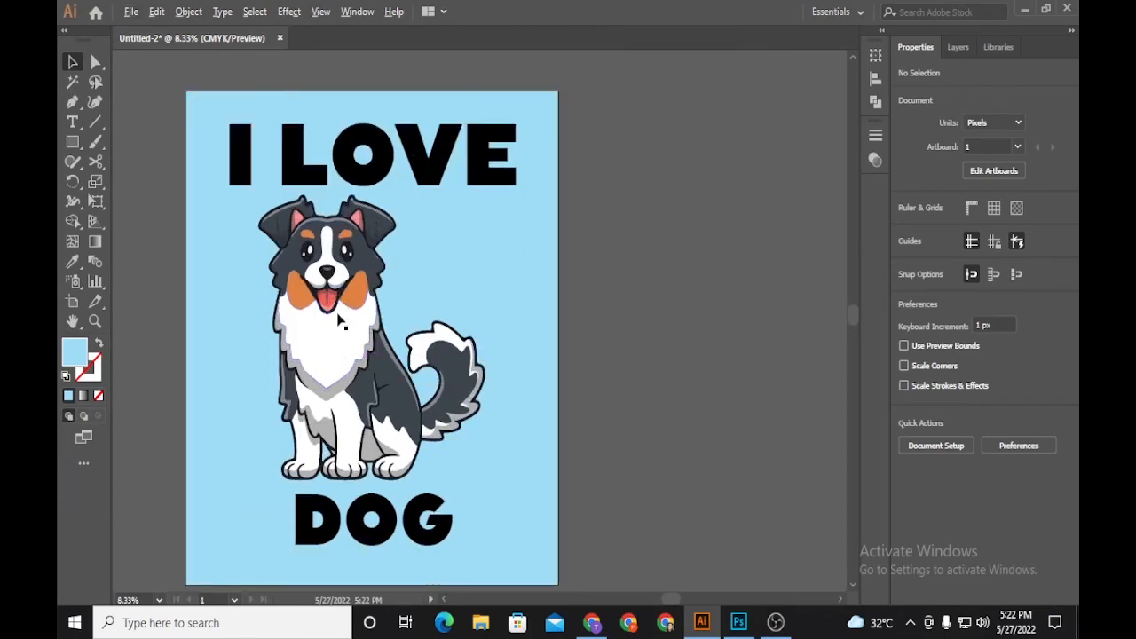
pyautogui.scroll(4, 339, 323)
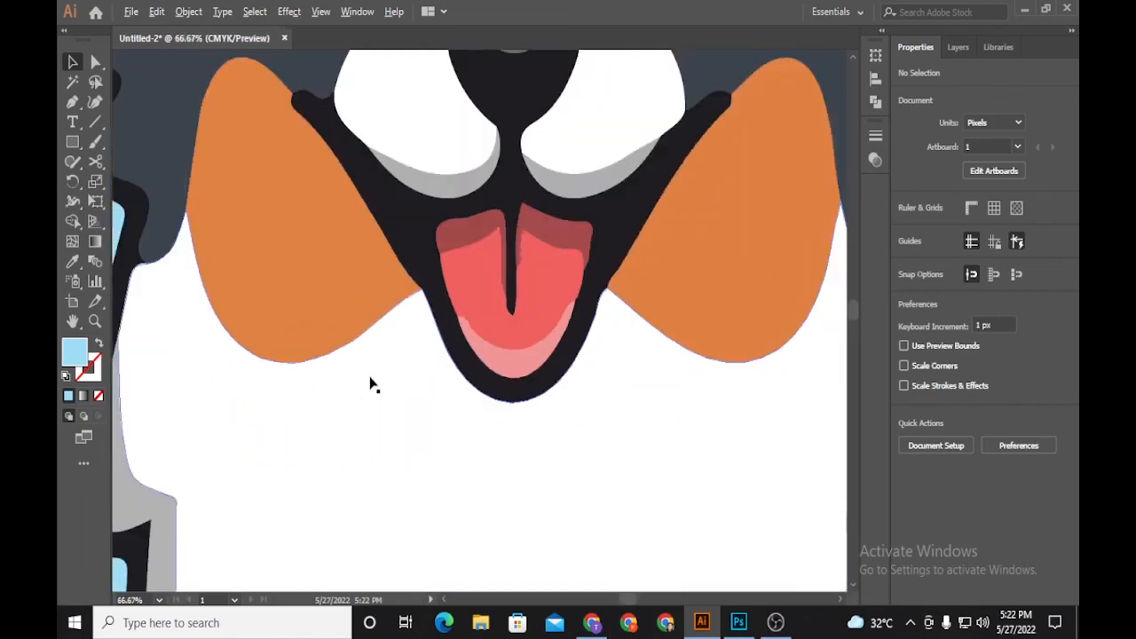
pyautogui.scroll(-4, 371, 384)
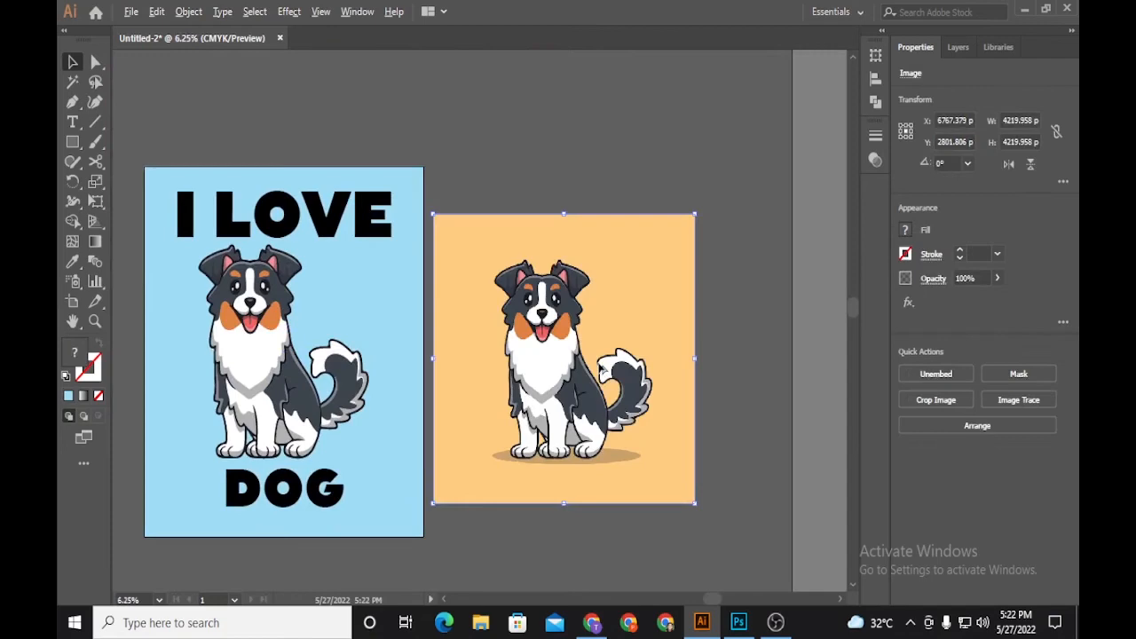
# Examine the edges of the dog image on the orange background up close and compare it with the poster's vector dog
pyautogui.scroll(4, 571, 297)
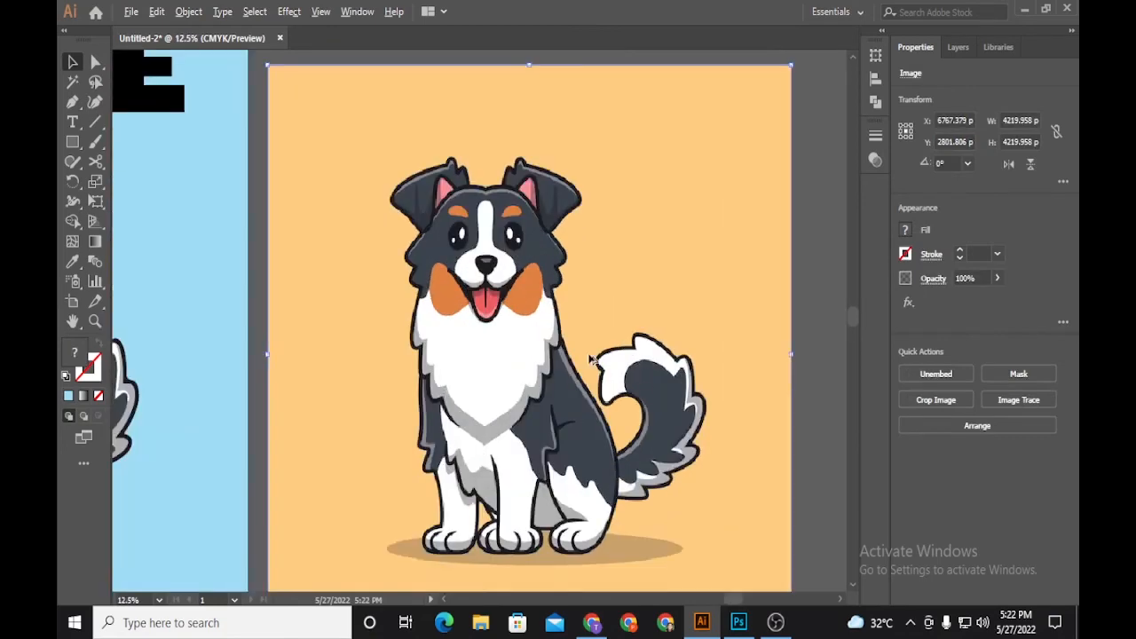
pyautogui.scroll(3, 570, 298)
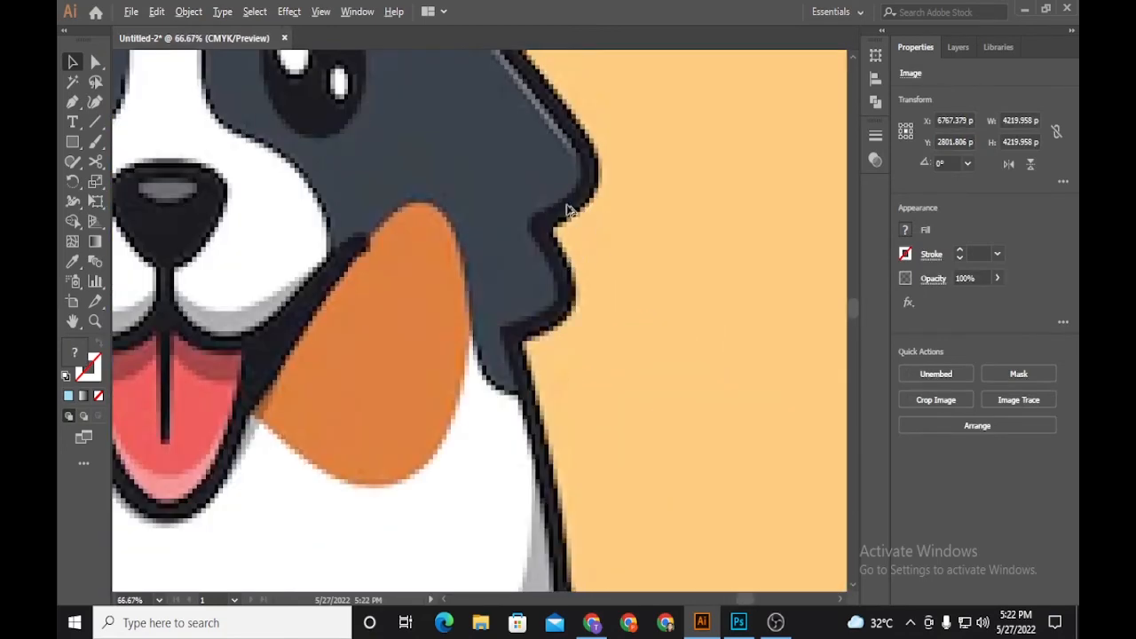
pyautogui.scroll(2, 560, 206)
pyautogui.scroll(-7, 515, 208)
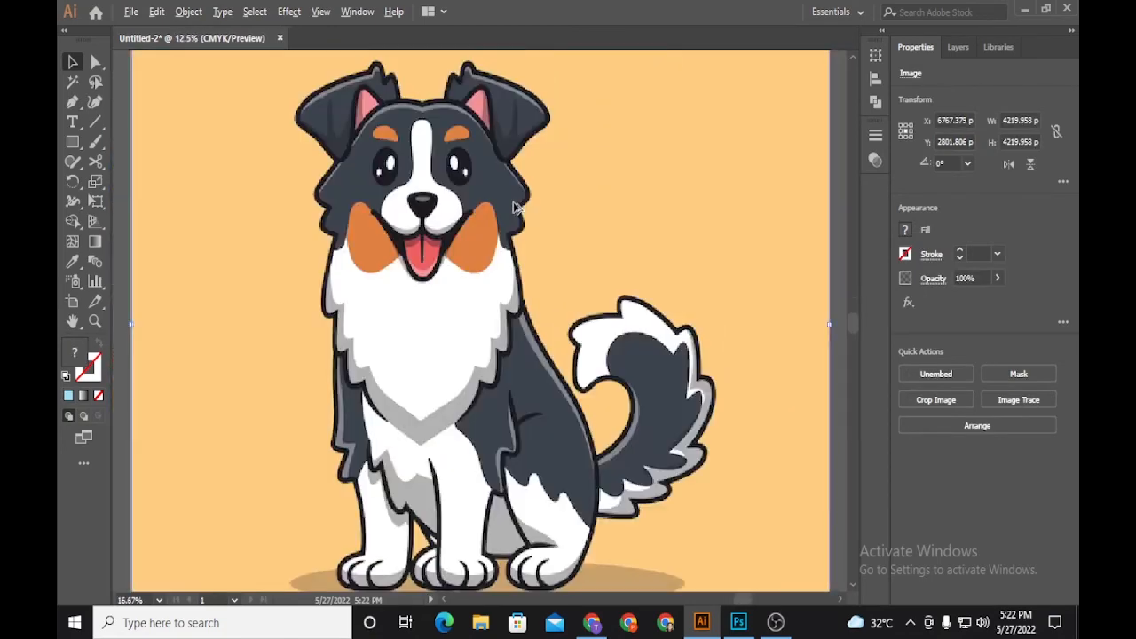
pyautogui.hscroll(-3, 533, 186)
pyautogui.scroll(-1, 601, 172)
pyautogui.scroll(1, 521, 245)
pyautogui.hscroll(1, 520, 246)
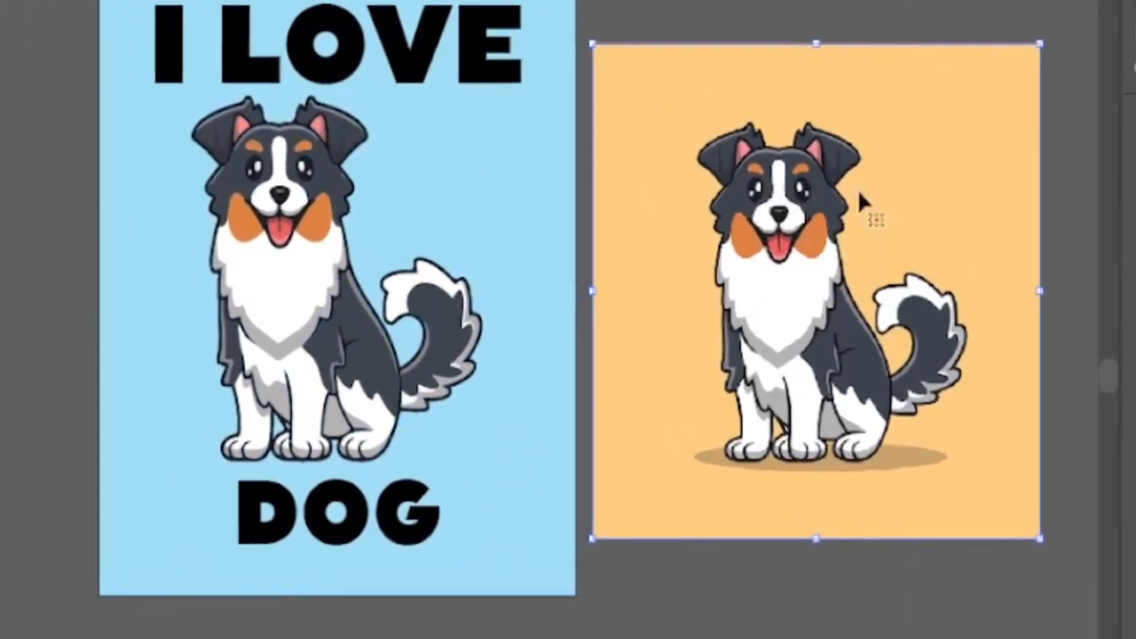
# Image Trace the dog picture on the orange background with the Low Fidelity Photo preset
pyautogui.moveTo(783, 211); pyautogui.dragTo(699, 204)
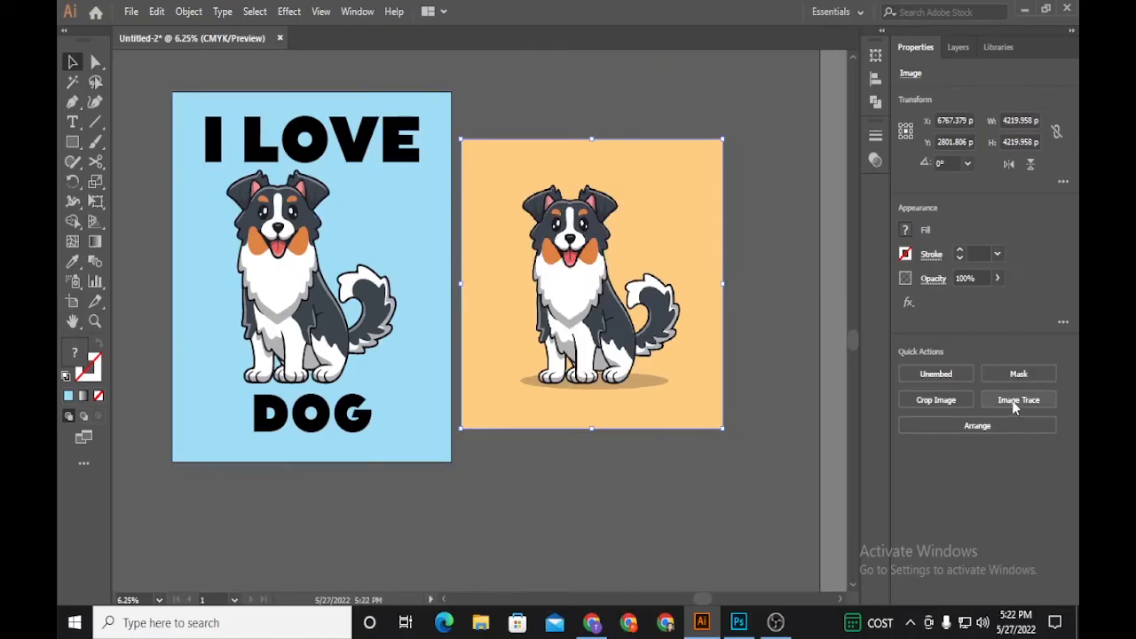
pyautogui.click(1017, 401)
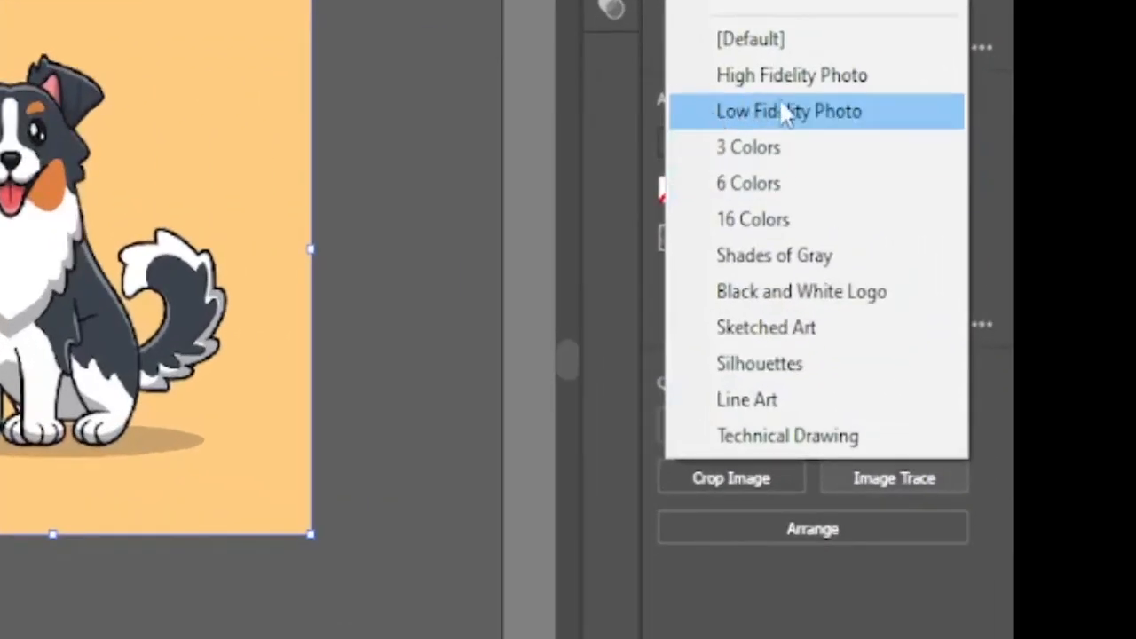
pyautogui.click(822, 116)
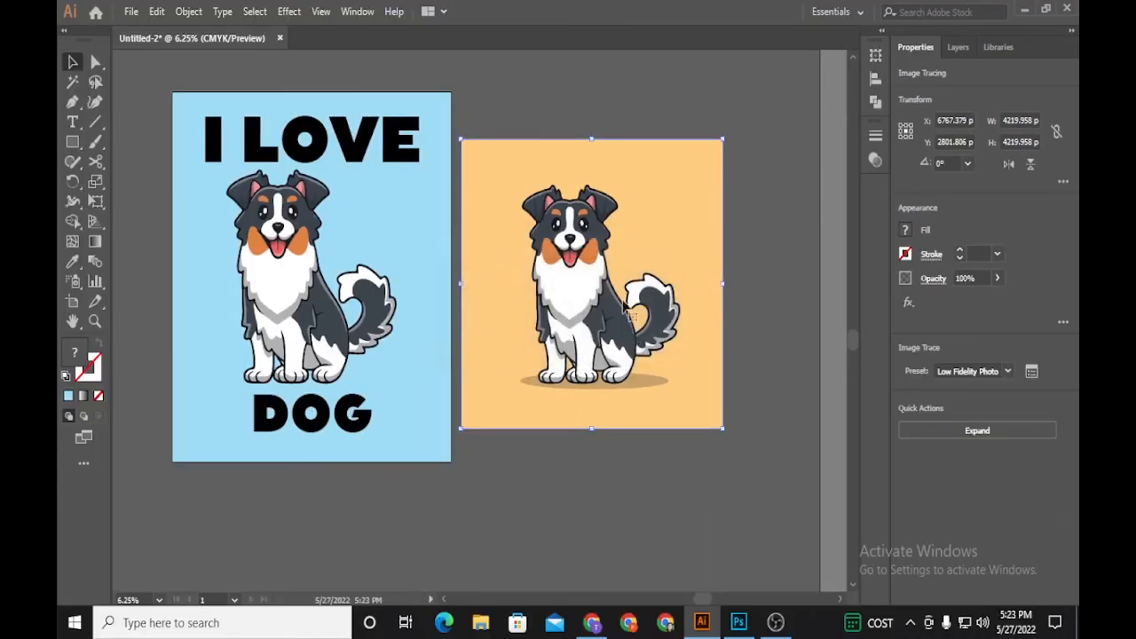
pyautogui.scroll(1, 626, 271)
pyautogui.scroll(-1, 736, 267)
pyautogui.scroll(1, 583, 296)
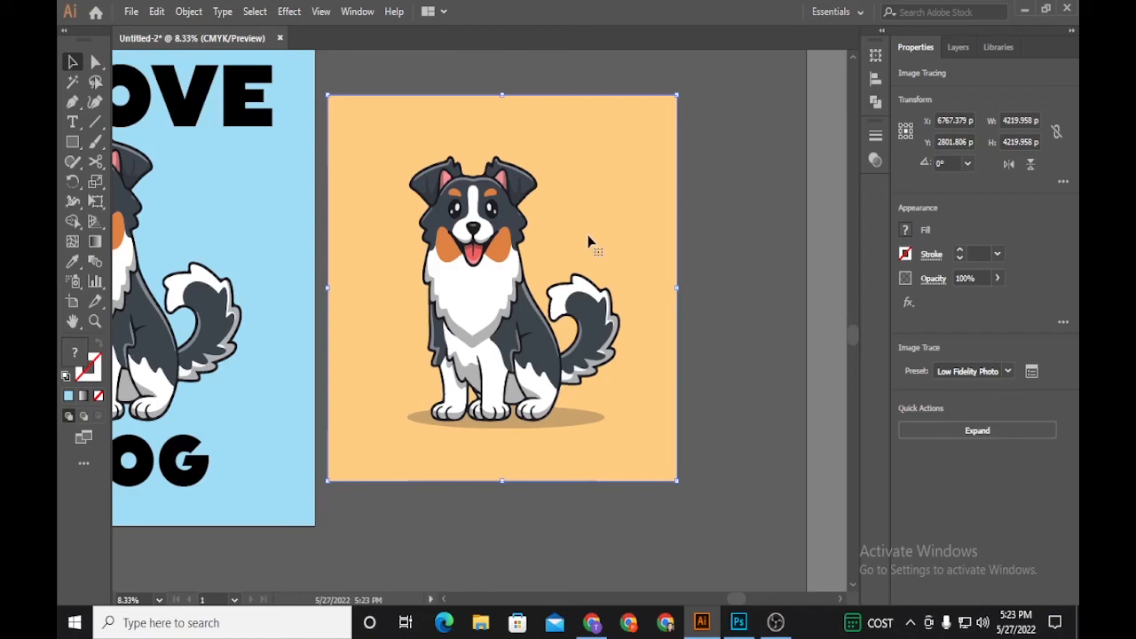
# Expand the traced dog picture into editable vector paths
pyautogui.click(191, 13)
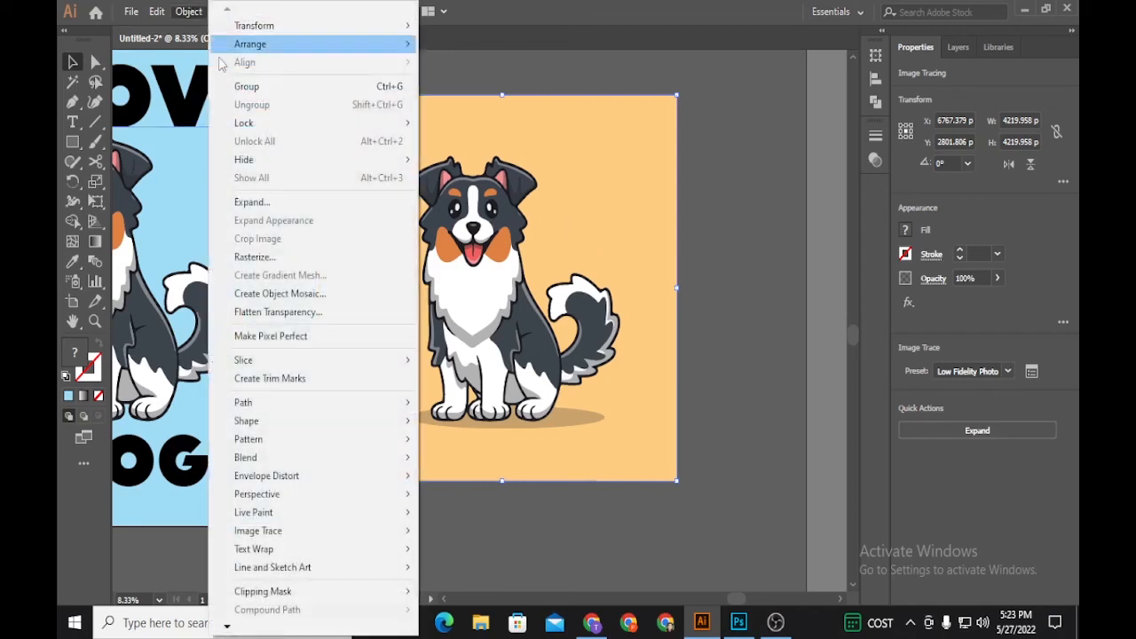
pyautogui.click(952, 424)
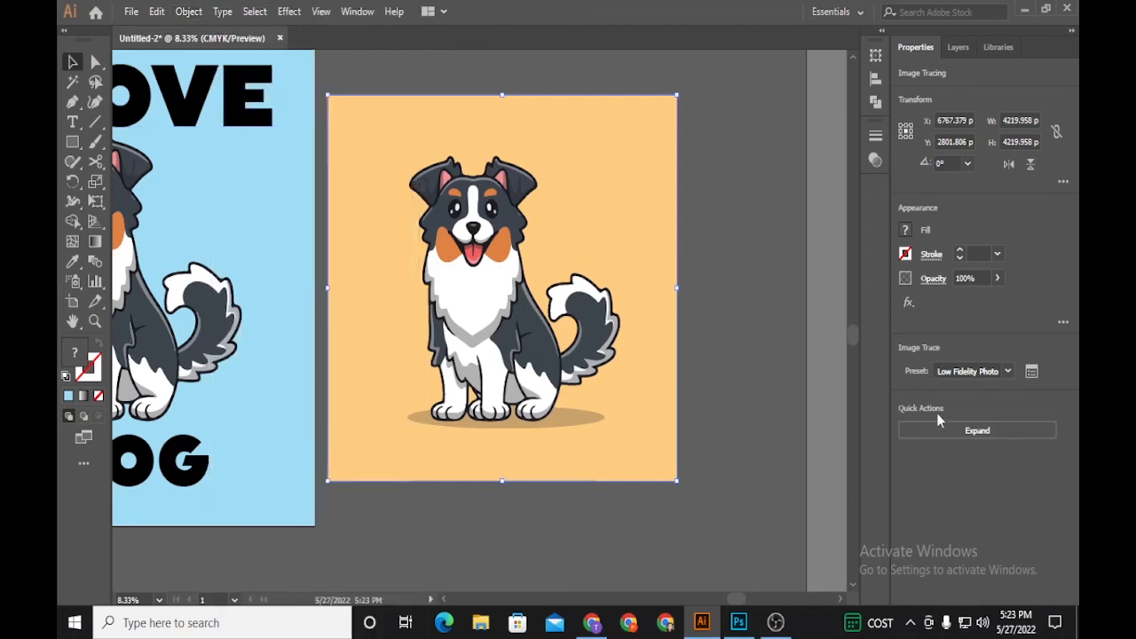
pyautogui.click(982, 430)
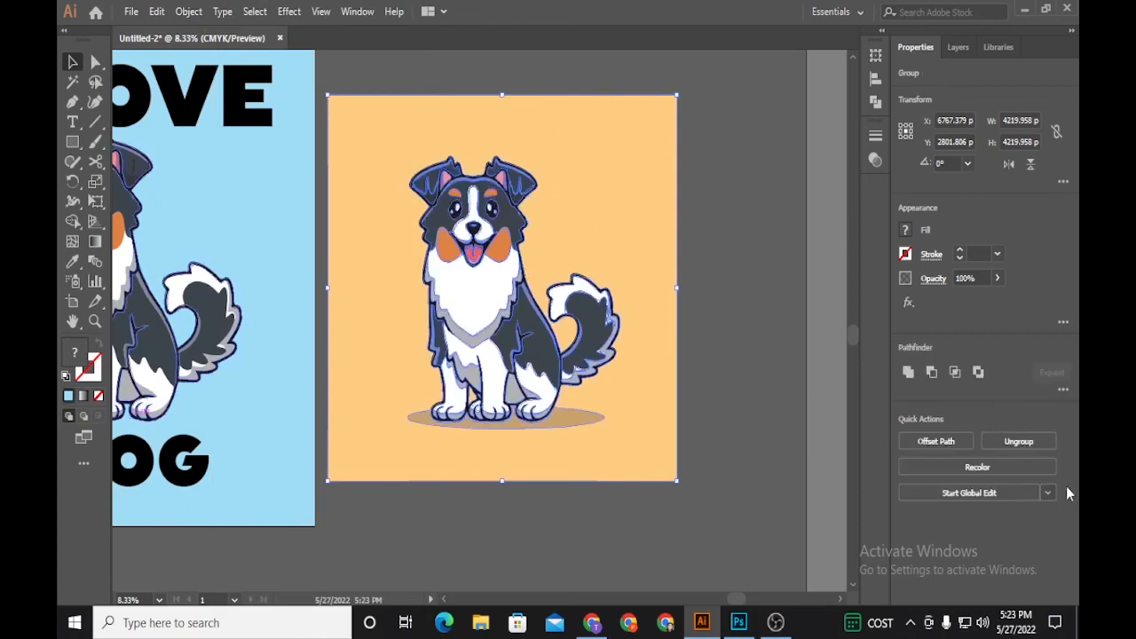
# Open the expanded group for editing and remove the orange background and the shadow beneath the dog
pyautogui.click(1063, 389)
pyautogui.click(913, 487)
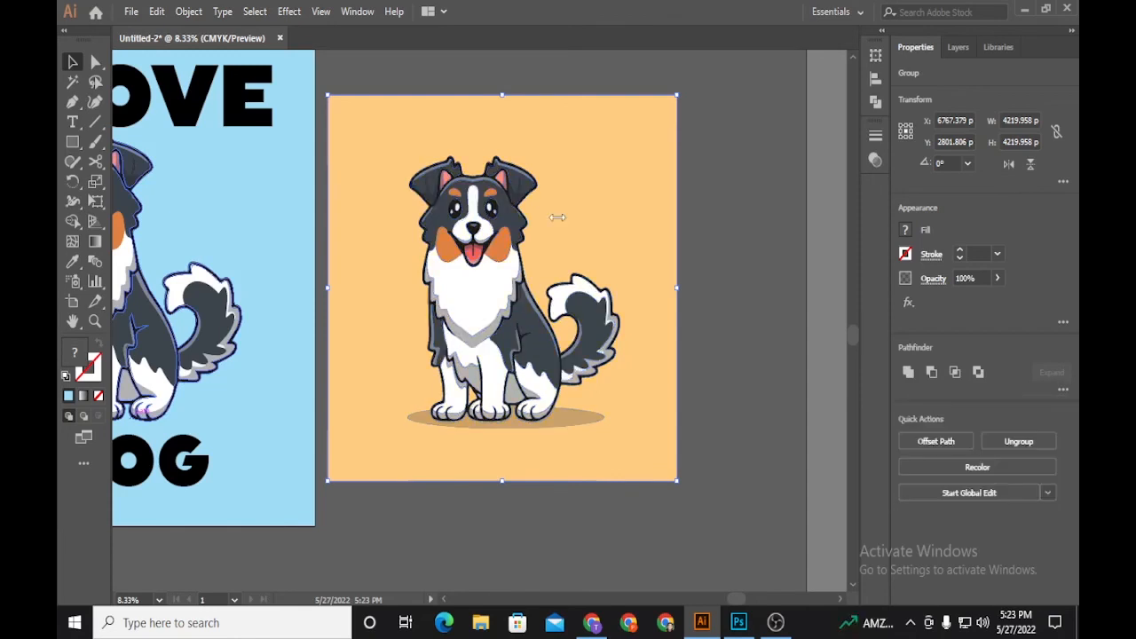
pyautogui.doubleClick(608, 226)
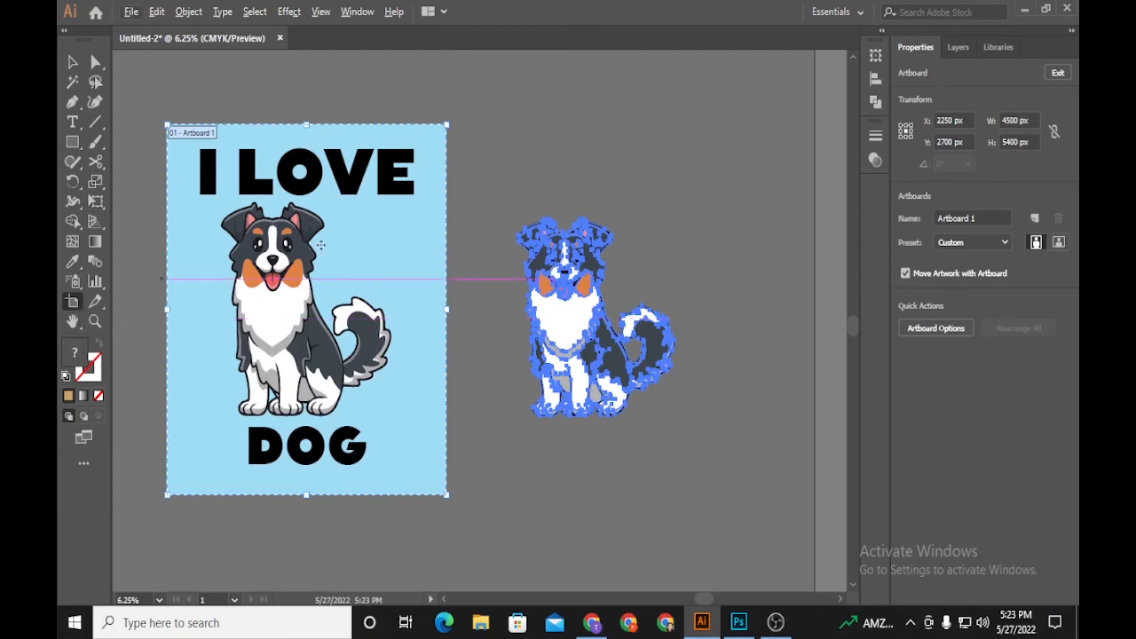
# Duplicate the poster artboard beside the original and delete the copied texts and copied dog, keeping the blue background and the traced dog
pyautogui.moveTo(354, 252); pyautogui.dragTo(654, 242)
pyautogui.press('v')
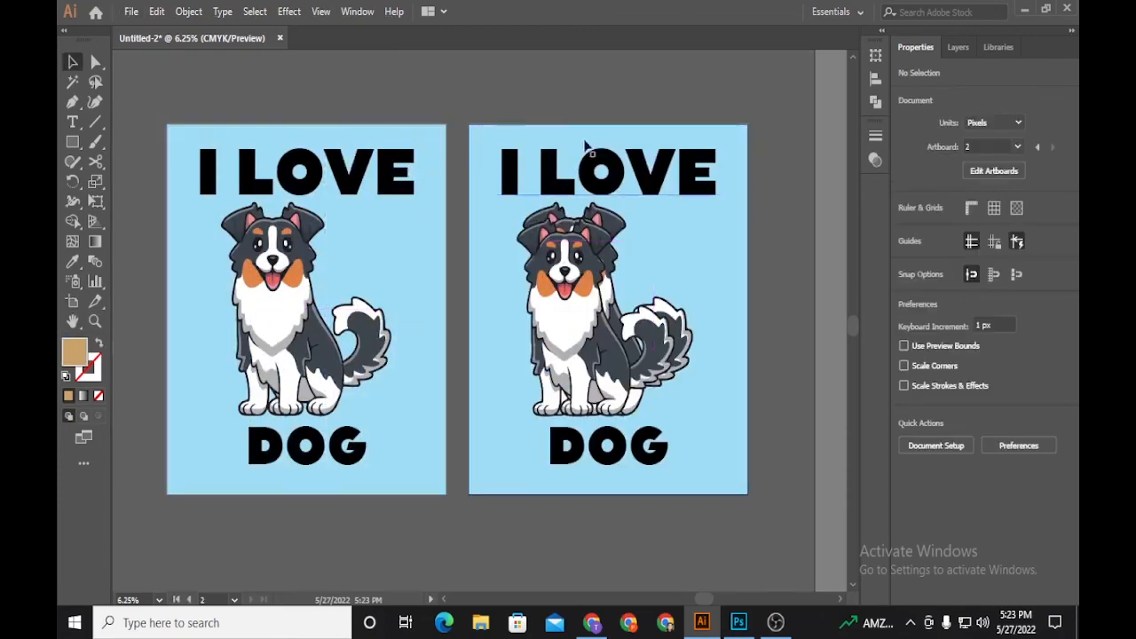
pyautogui.click(640, 177)
pyautogui.press('Delete')
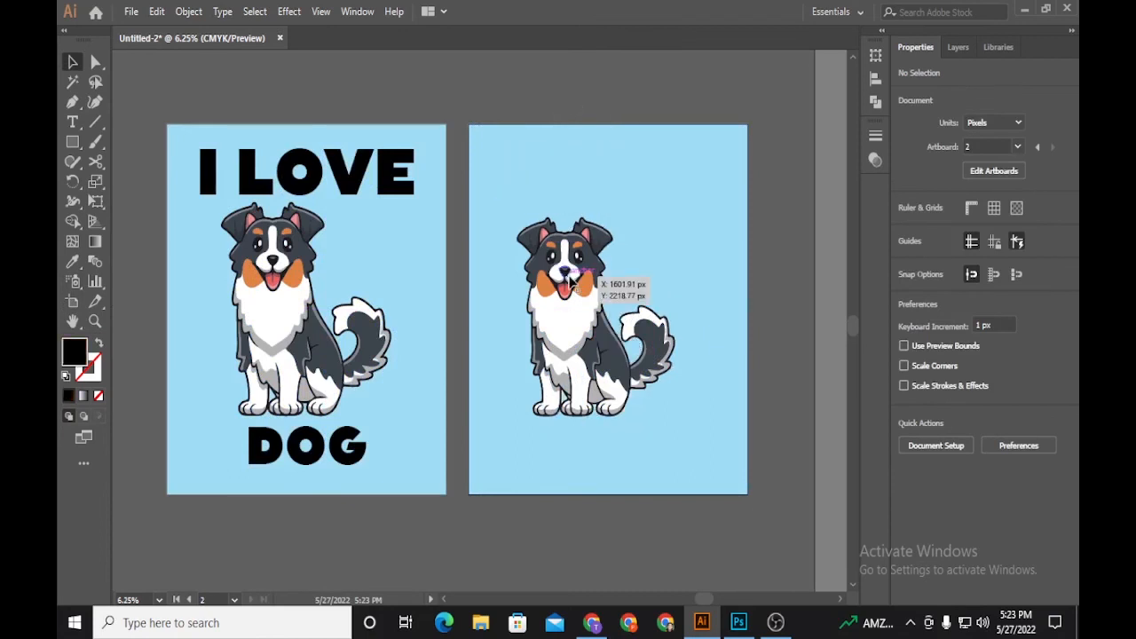
# Center the traced dog horizontally and vertically on the second artboard and enlarge it slightly
pyautogui.click(610, 238)
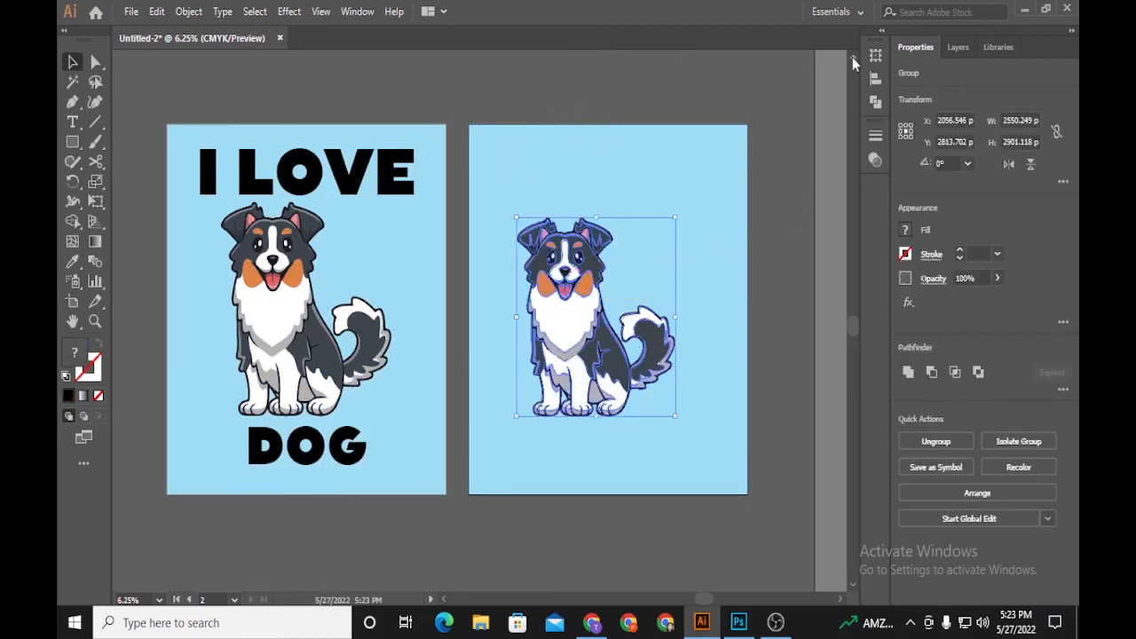
pyautogui.click(356, 10)
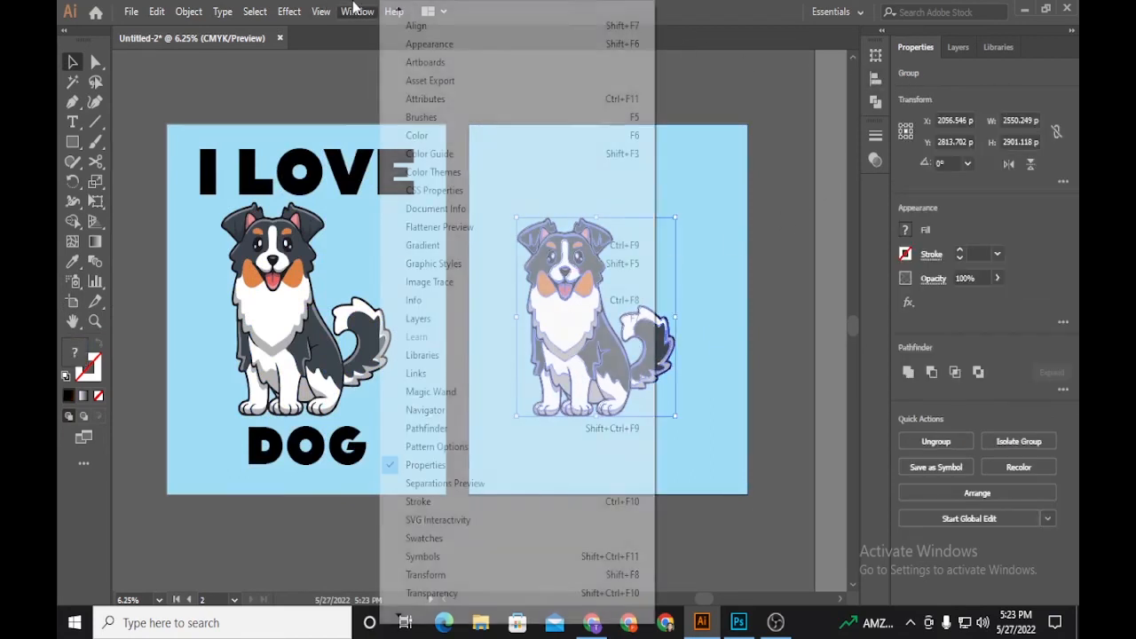
pyautogui.click(415, 26)
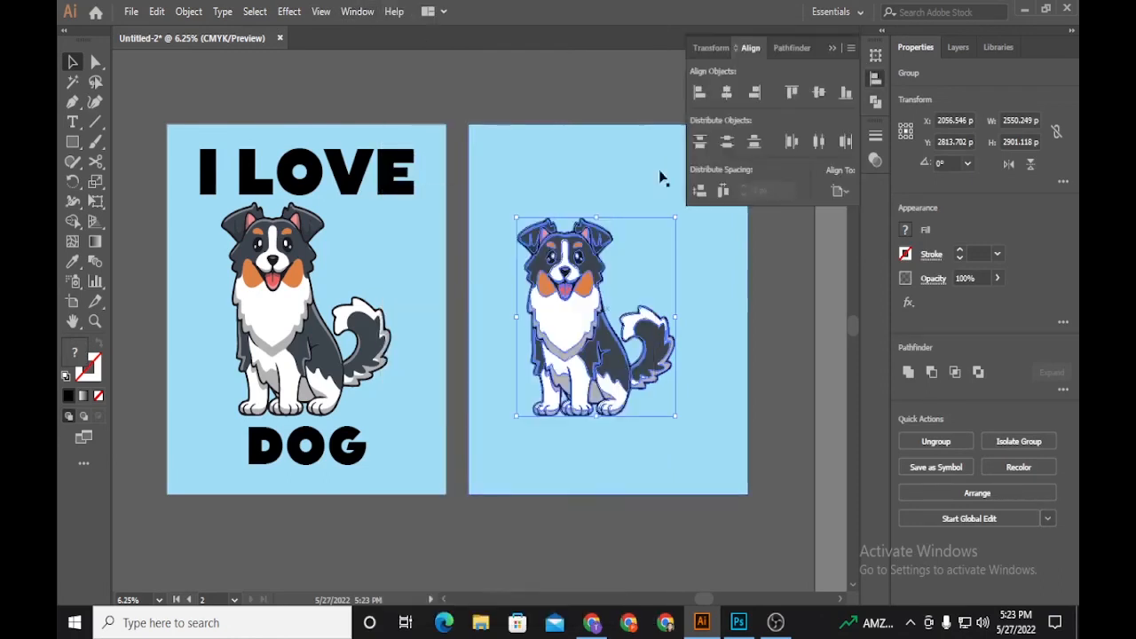
pyautogui.click(727, 93)
pyautogui.click(819, 92)
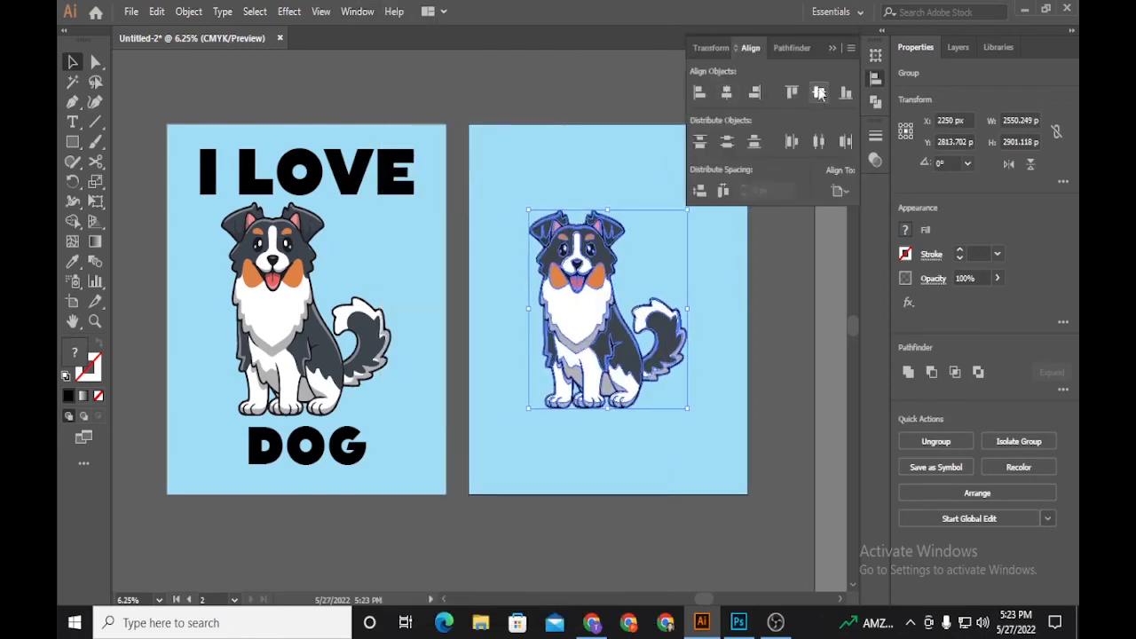
pyautogui.click(835, 47)
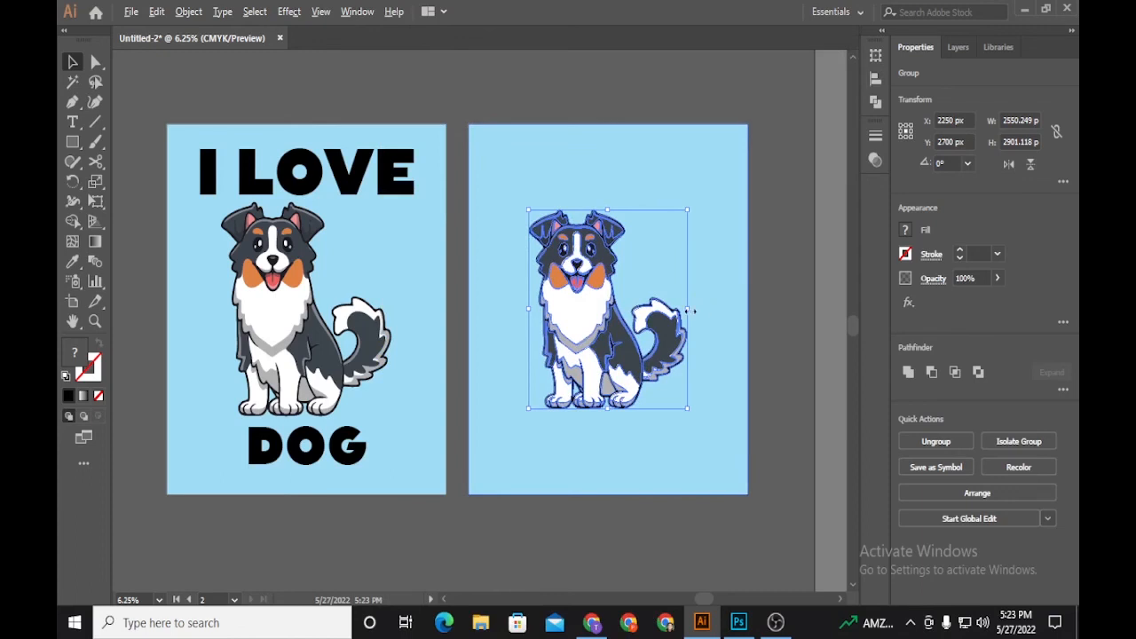
pyautogui.click(495, 106)
# Add the text "I LOVE" above the dog on the second artboard and preview Myriad Pro for it, keeping Aurore Grotesque Titling
pyautogui.press('t')
pyautogui.click(527, 161)
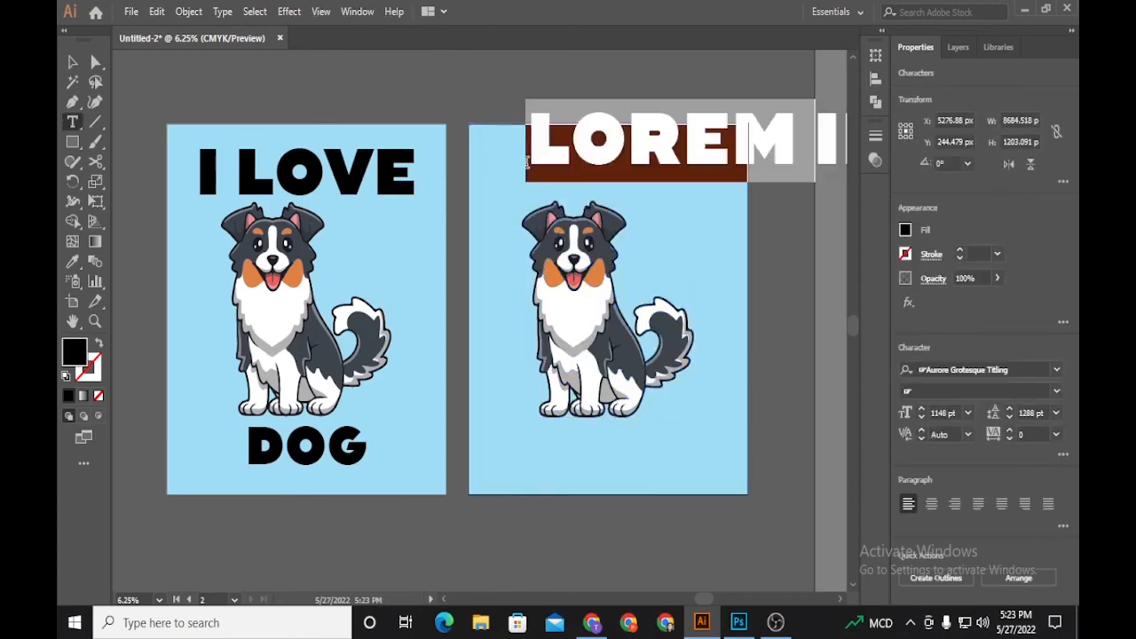
pyautogui.write('I LOVE')
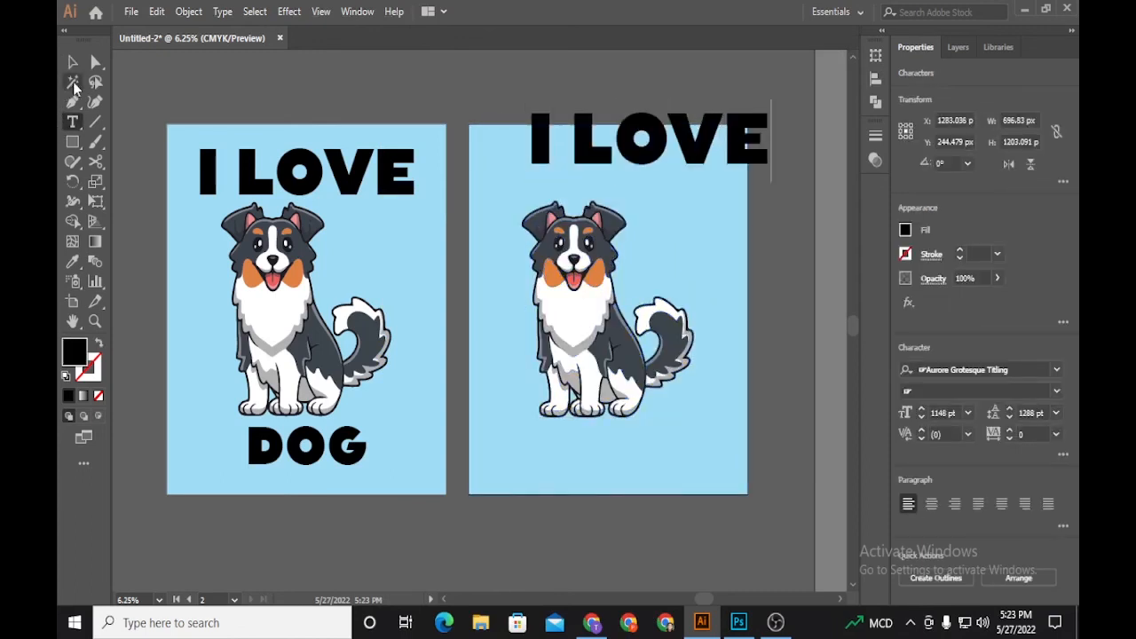
pyautogui.click(72, 61)
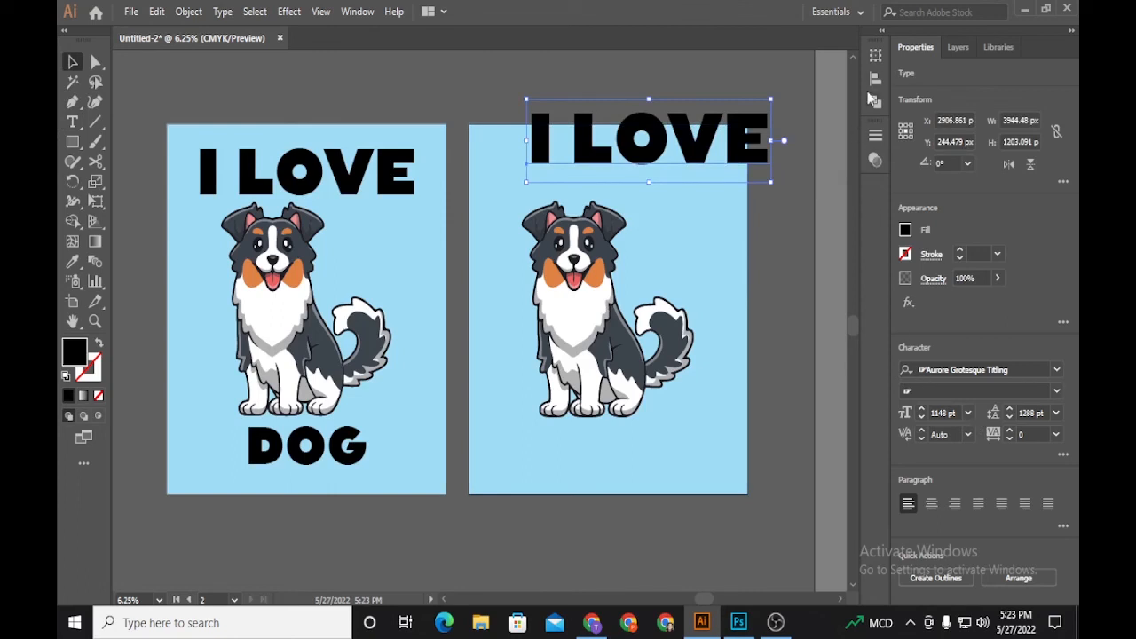
pyautogui.click(1057, 369)
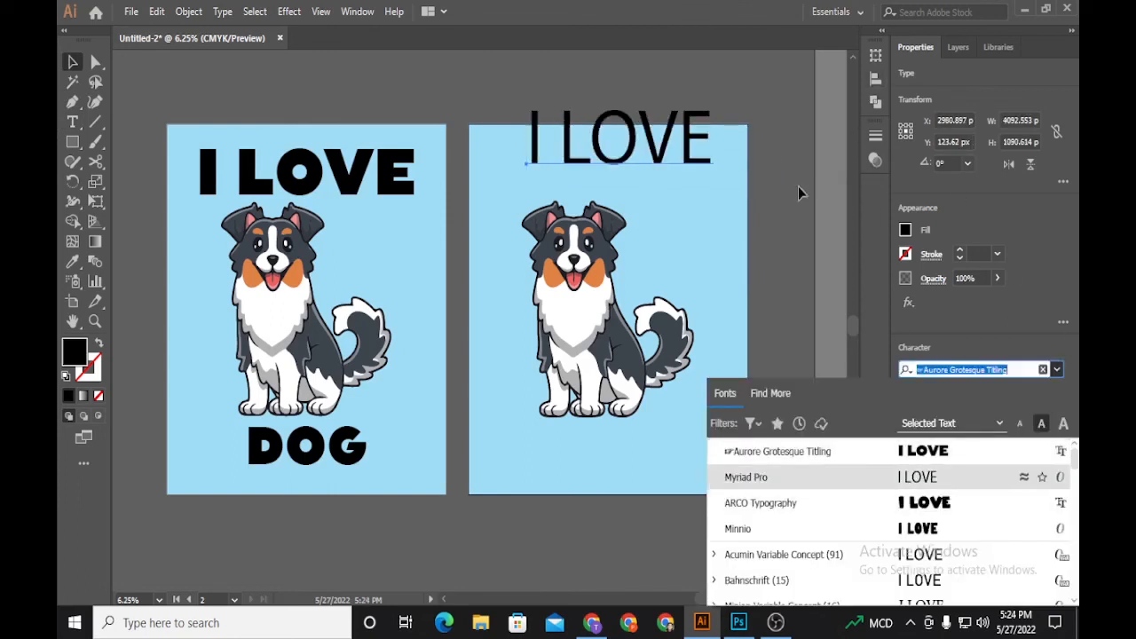
pyautogui.click(692, 159)
# Scale the new "I LOVE" text to about 3457 px wide and center it horizontally above the dog
pyautogui.moveTo(735, 119); pyautogui.dragTo(713, 167)
pyautogui.click(875, 78)
pyautogui.click(728, 92)
pyautogui.click(598, 109)
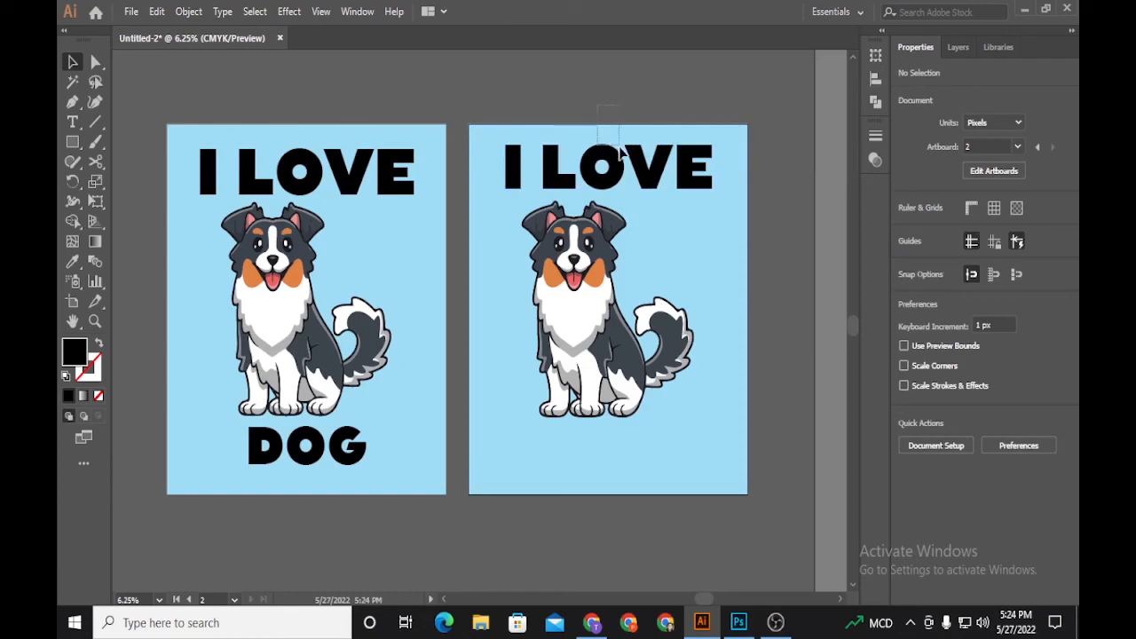
pyautogui.moveTo(621, 153); pyautogui.dragTo(619, 151)
pyautogui.click(572, 95)
# Switch to Chrome to browse DaFont's fonts, and view the install options of the Honk-OVA4P font file in File Explorer's Videos folder
pyautogui.click(592, 622)
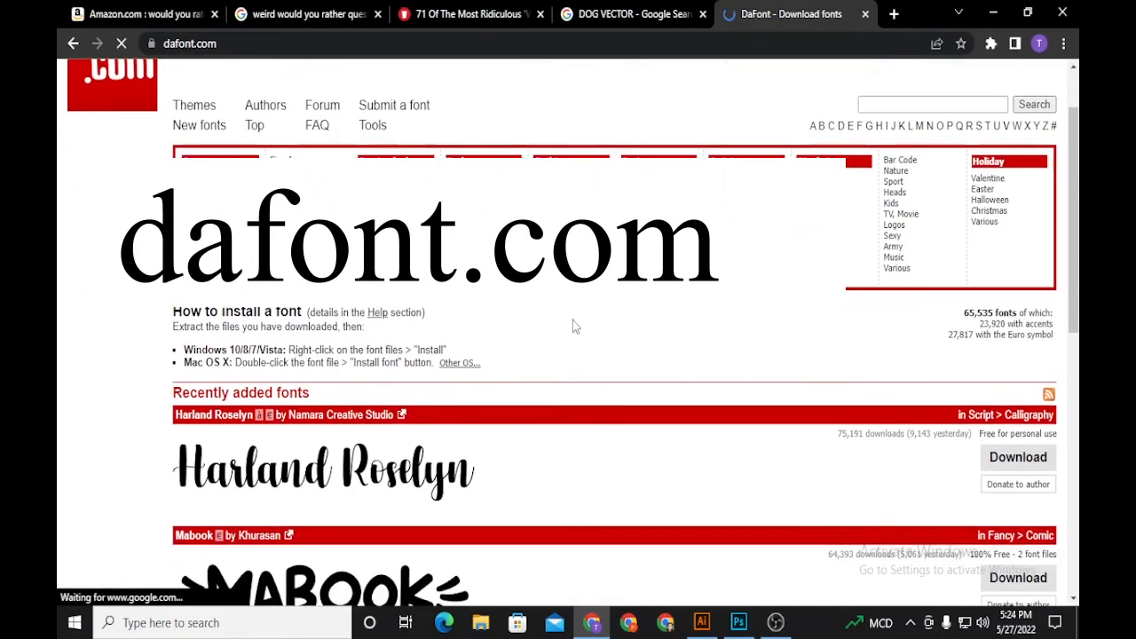
pyautogui.scroll(-2, 572, 327)
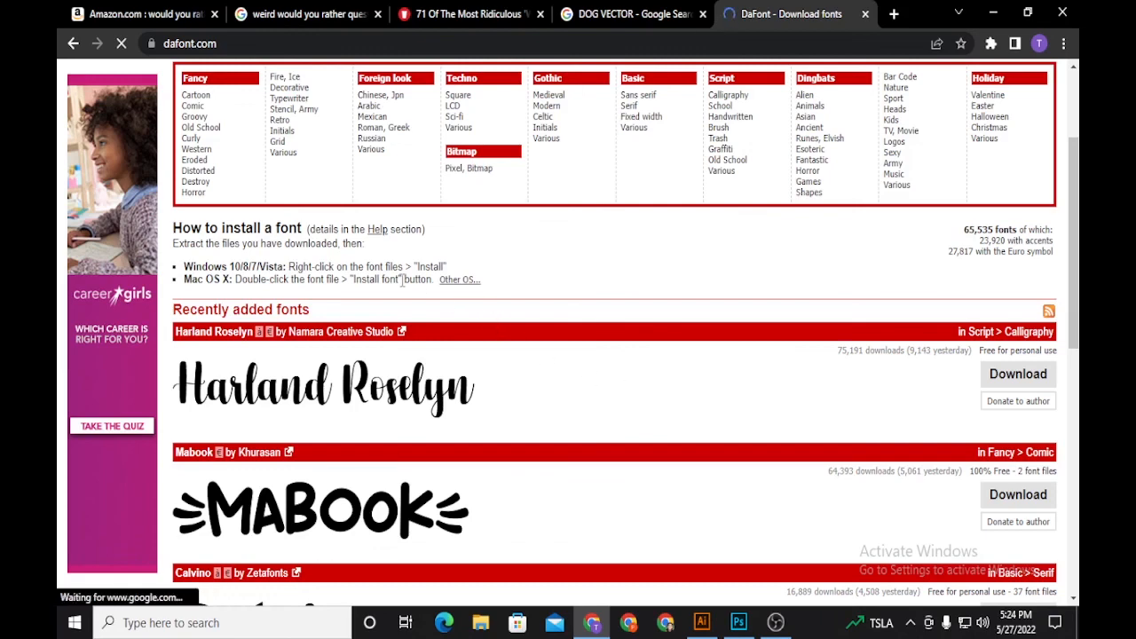
pyautogui.click(480, 622)
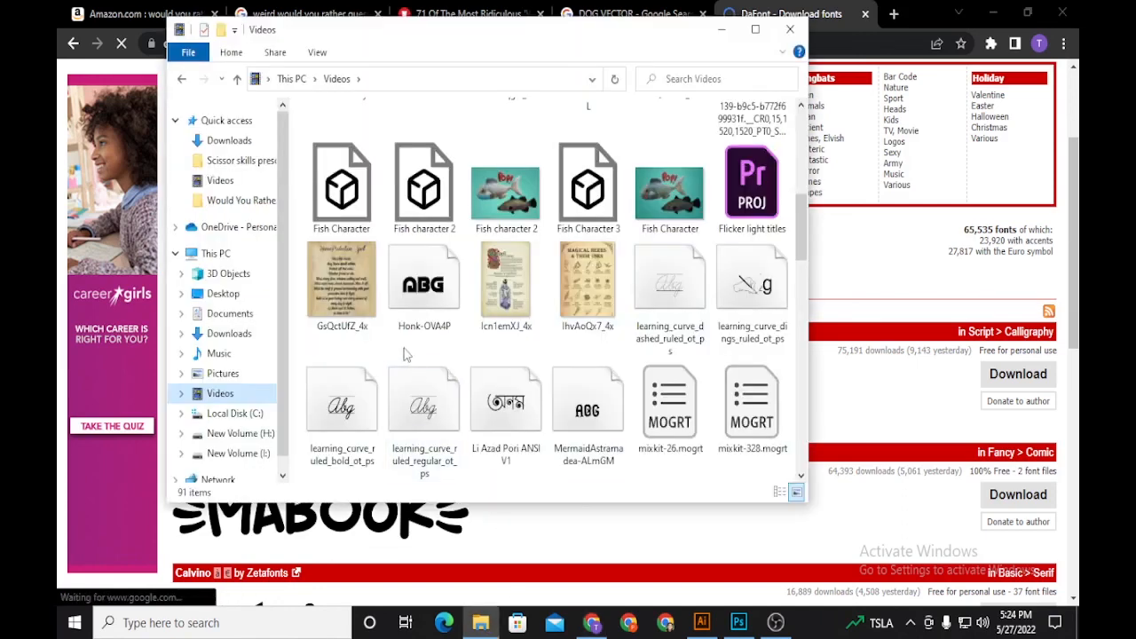
pyautogui.click(433, 298)
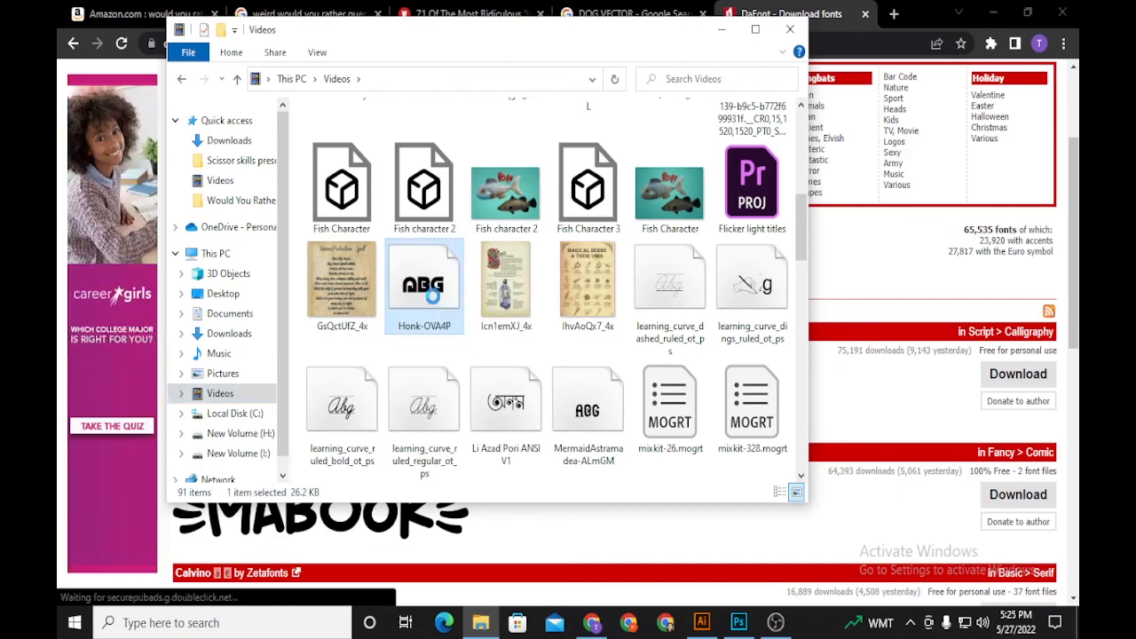
pyautogui.rightClick(433, 298)
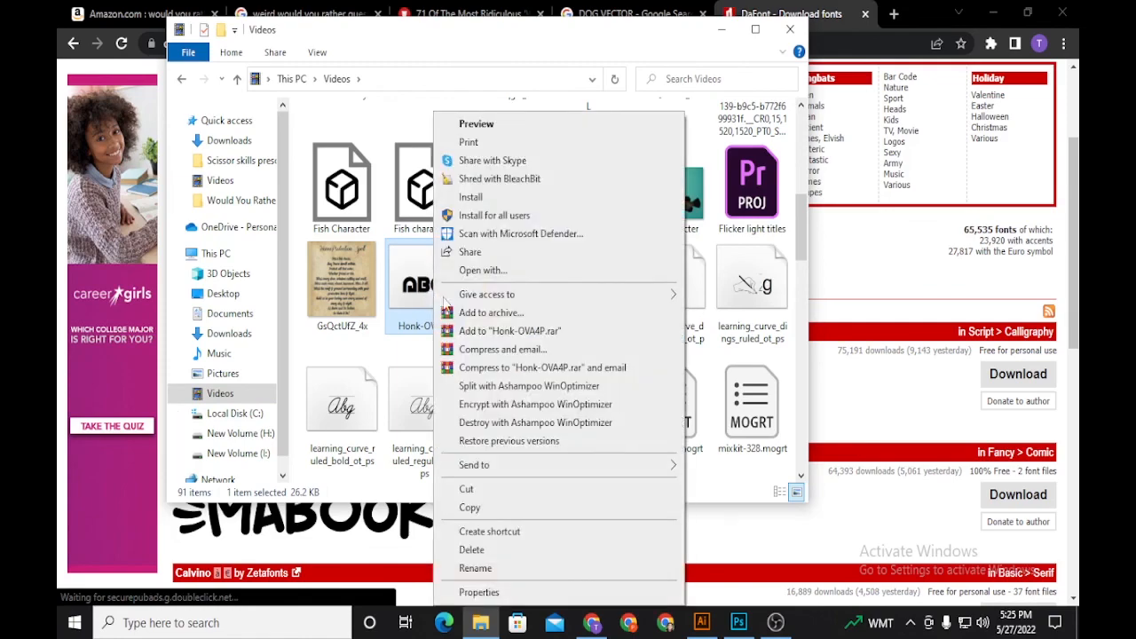
pyautogui.click(632, 50)
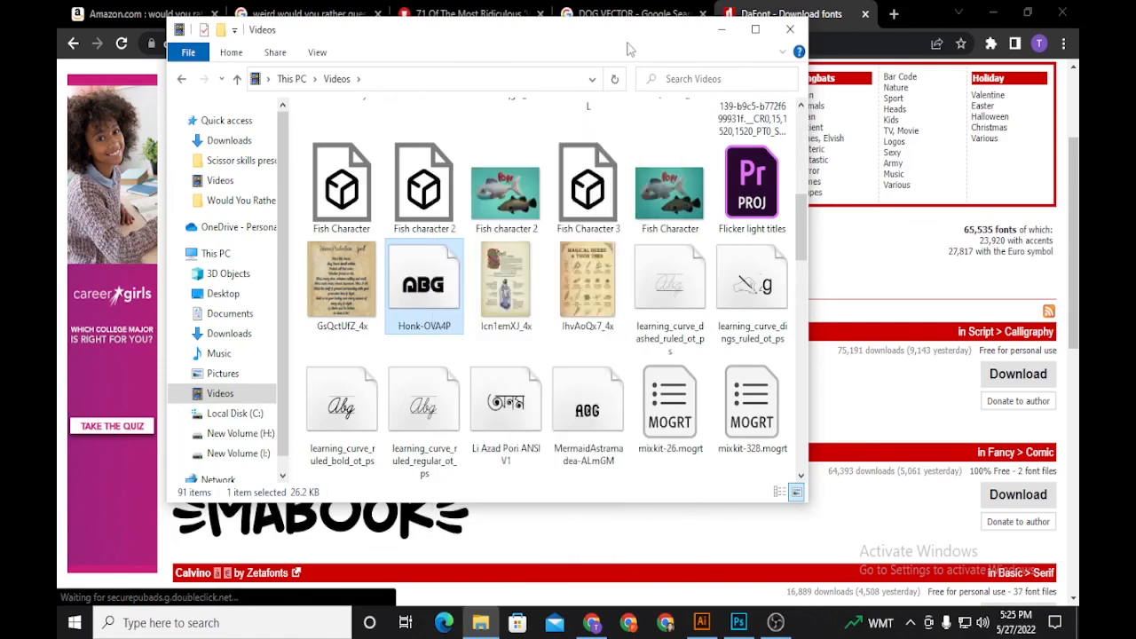
pyautogui.click(718, 33)
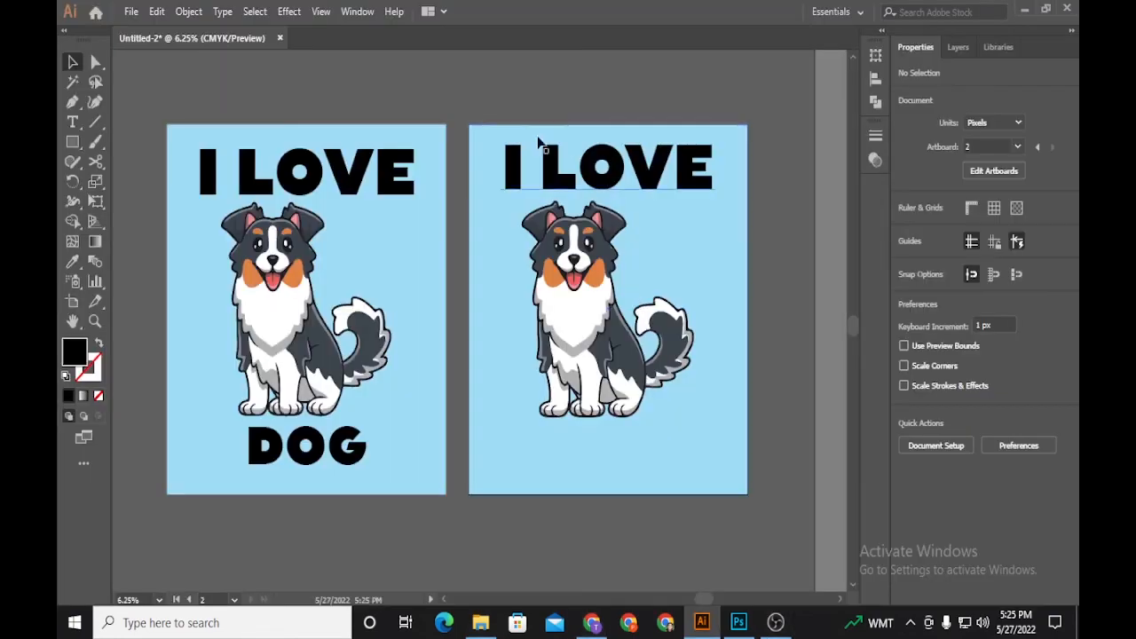
# Back in Illustrator, copy the second poster's "I LOVE" text below the dog and change the copy to a centered "DOG"
pyautogui.click(701, 623)
pyautogui.click(578, 131)
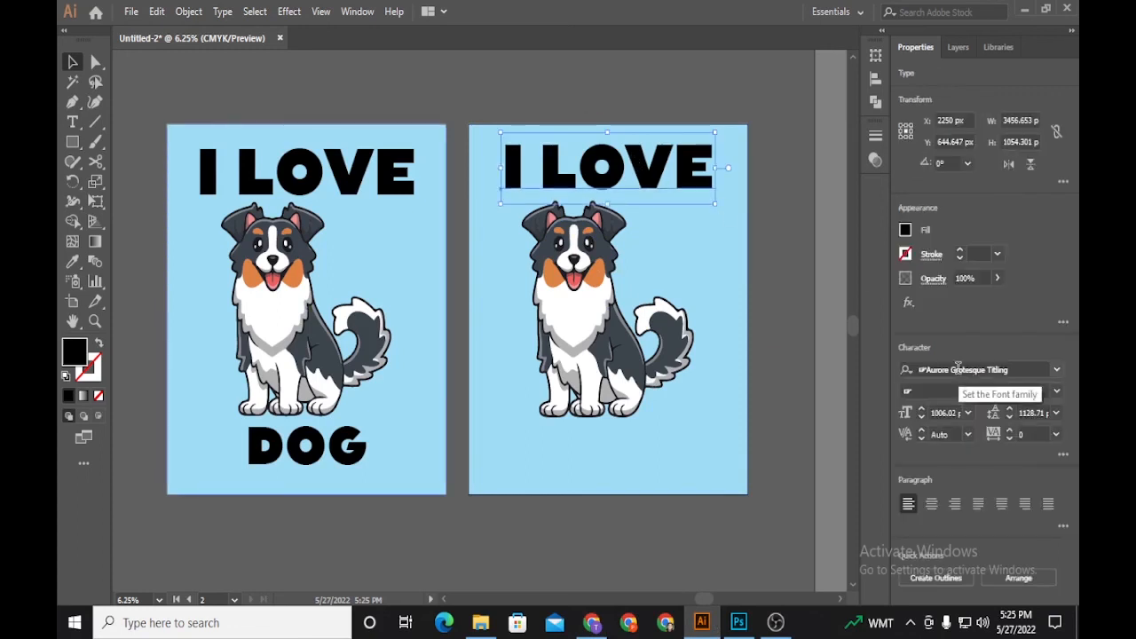
pyautogui.moveTo(690, 150); pyautogui.dragTo(648, 443)
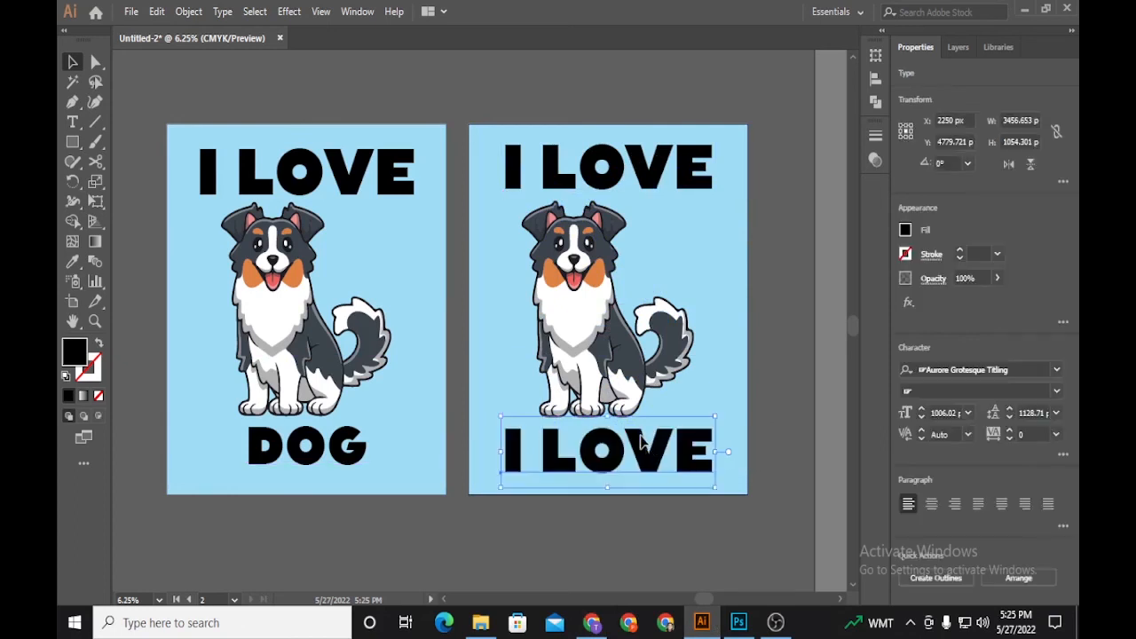
pyautogui.doubleClick(647, 448)
pyautogui.hotkey('ctrl', 'a')
pyautogui.write('DOG')
pyautogui.press('Escape')
# Delete the blue background rectangle from the second poster
pyautogui.hotkey('ctrl', '-')
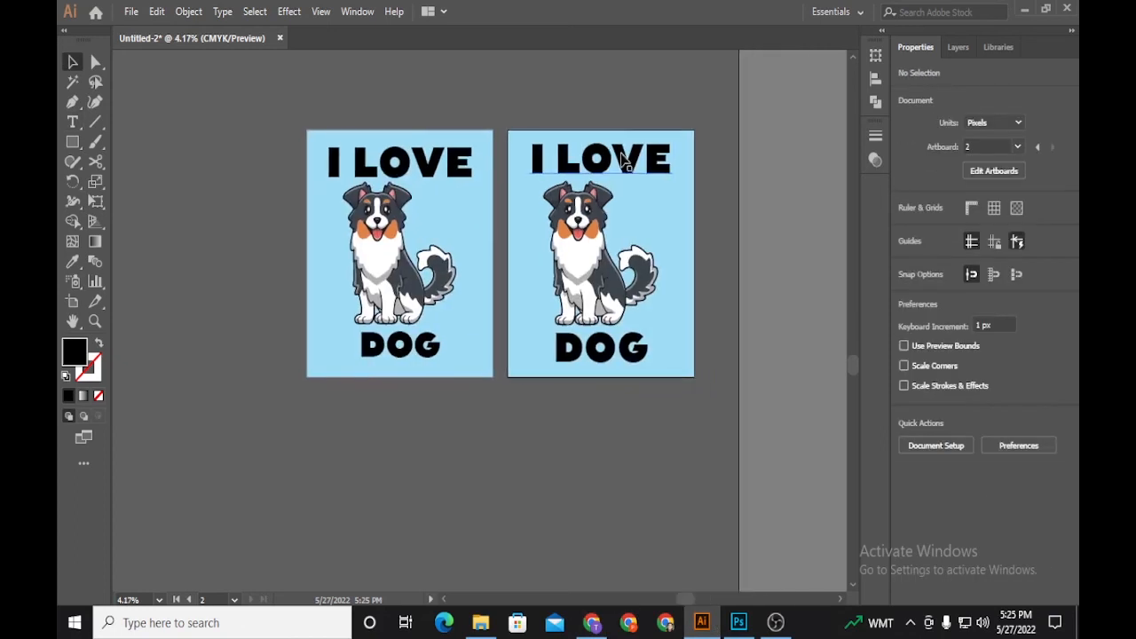
pyautogui.hotkey('ctrl', '-')
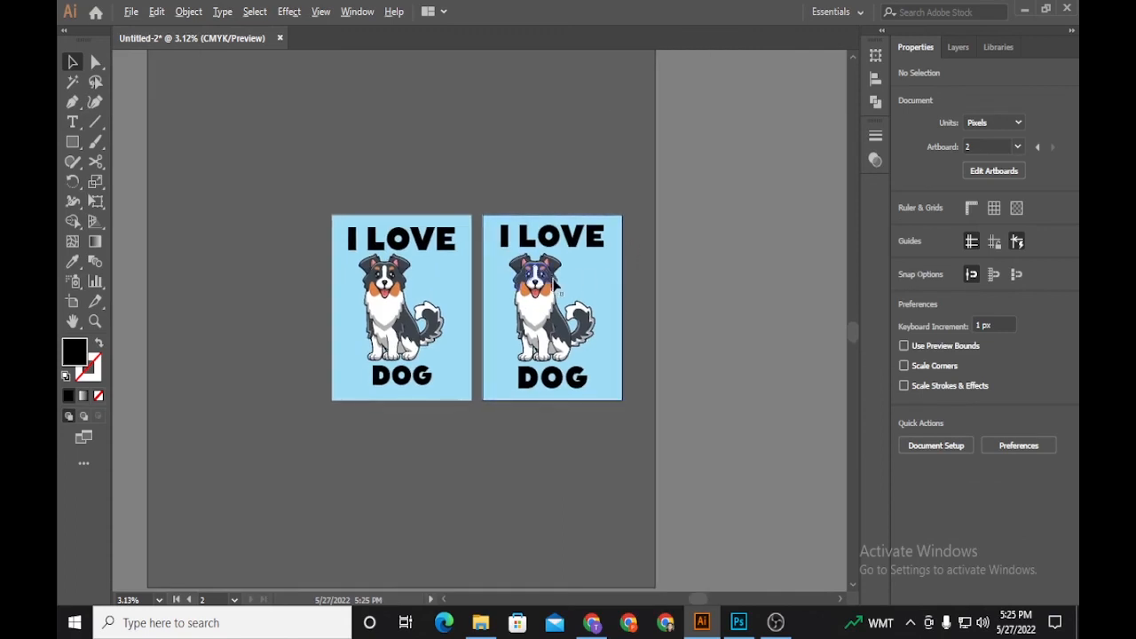
pyautogui.hotkey('ctrl', '+')
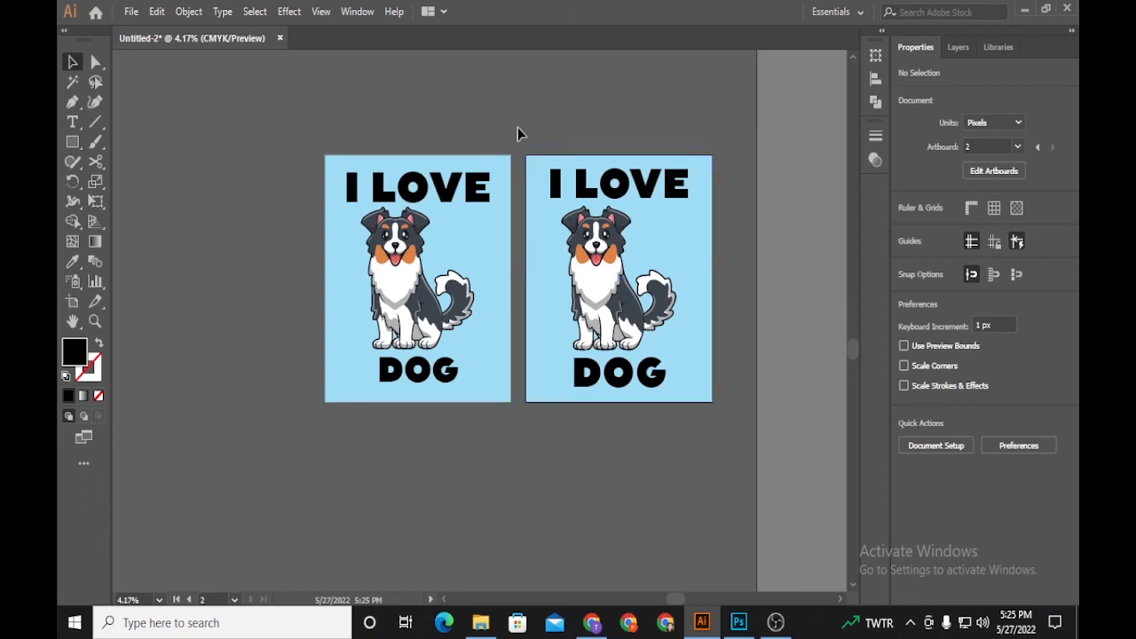
pyautogui.moveTo(521, 125); pyautogui.dragTo(556, 441)
pyautogui.click(522, 247)
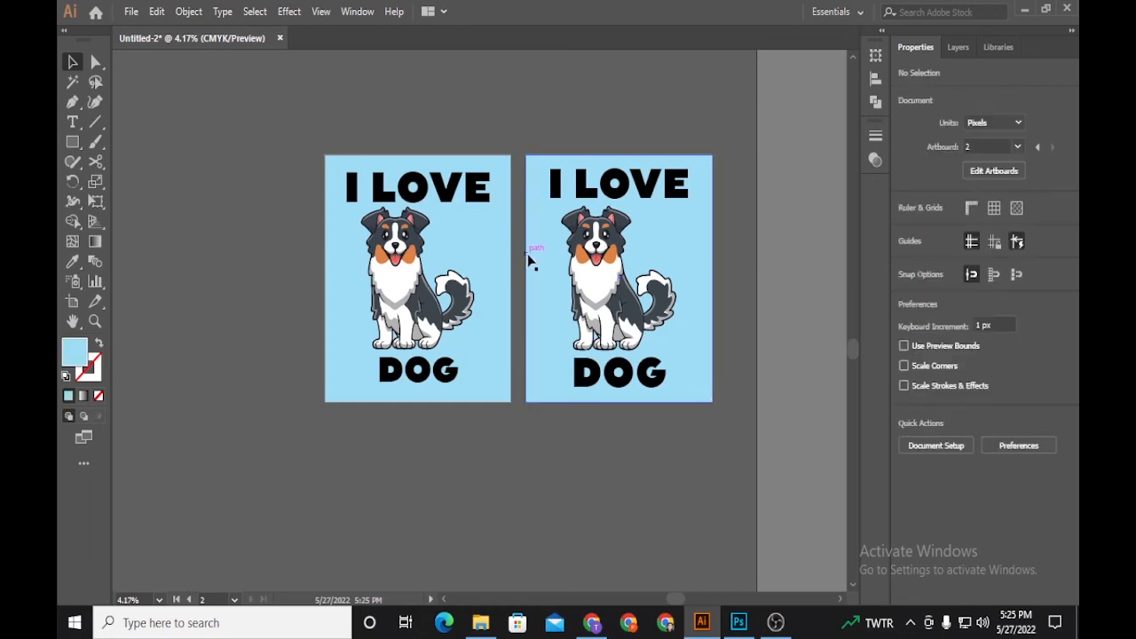
pyautogui.click(547, 260)
pyautogui.press('Delete')
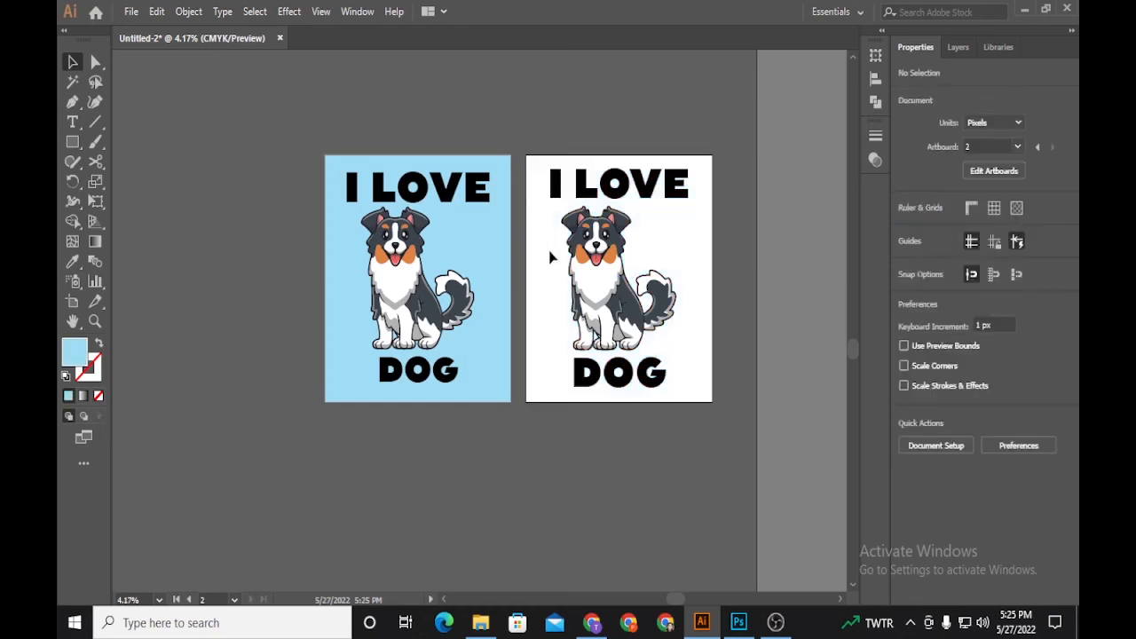
# Preview the second poster's Save for Web export fitted on screen in PNG-24 format, and cancel the export
pyautogui.click(131, 11)
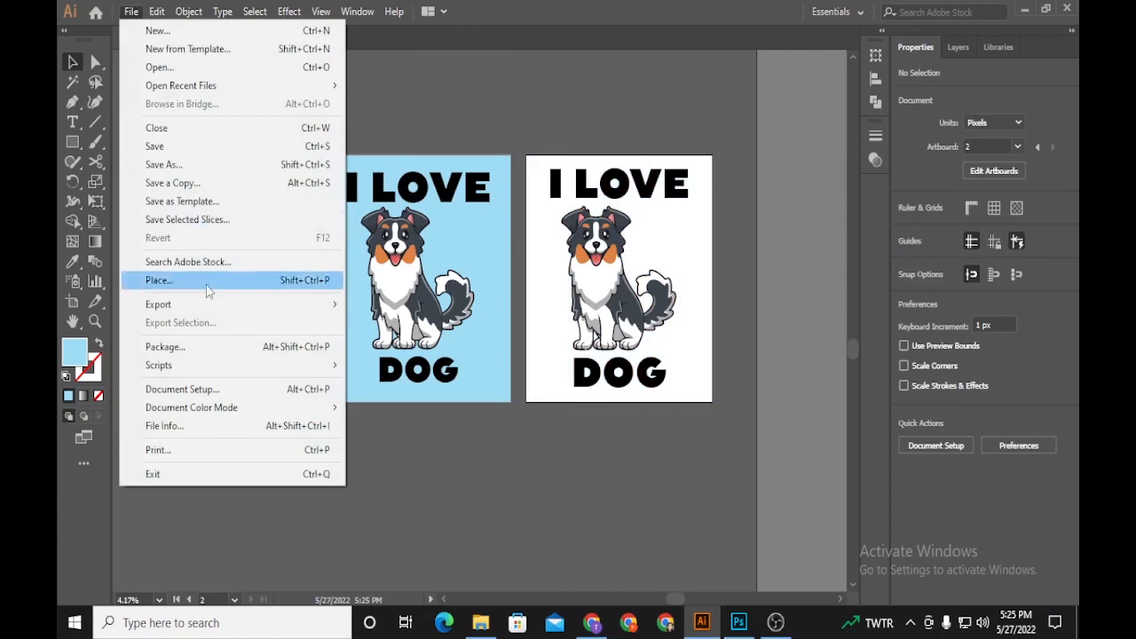
pyautogui.moveTo(223, 306)
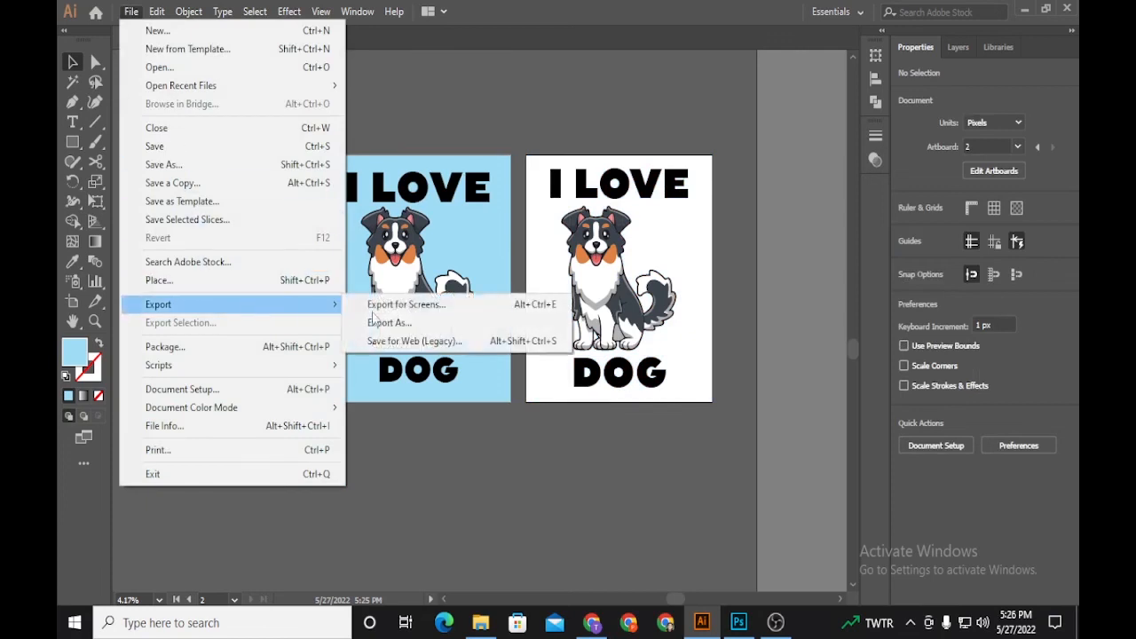
pyautogui.click(430, 345)
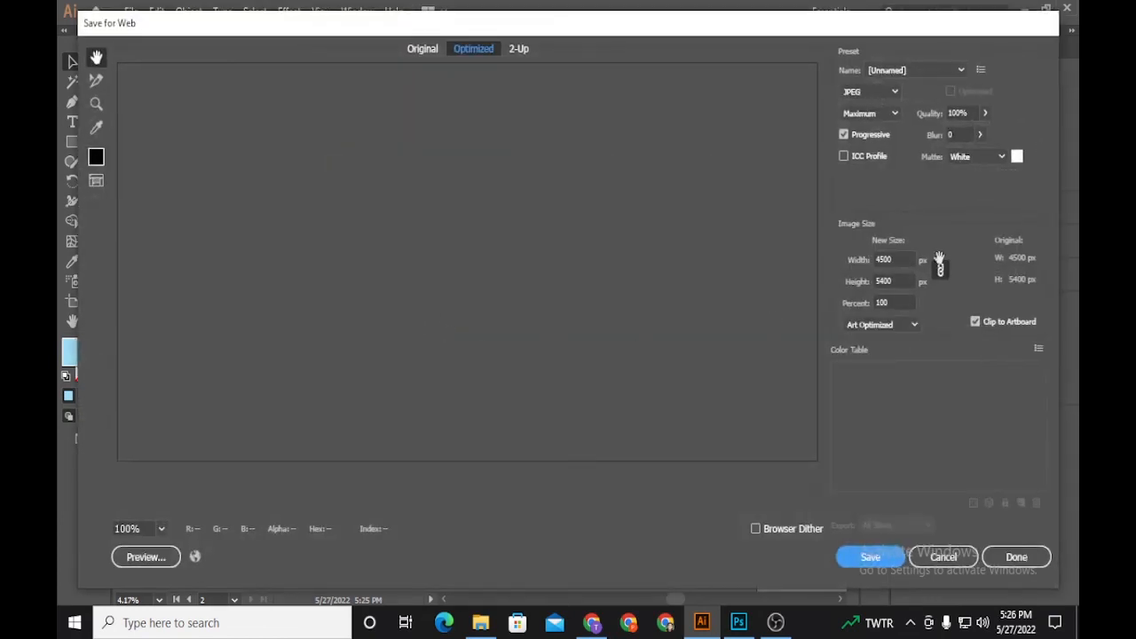
pyautogui.click(161, 528)
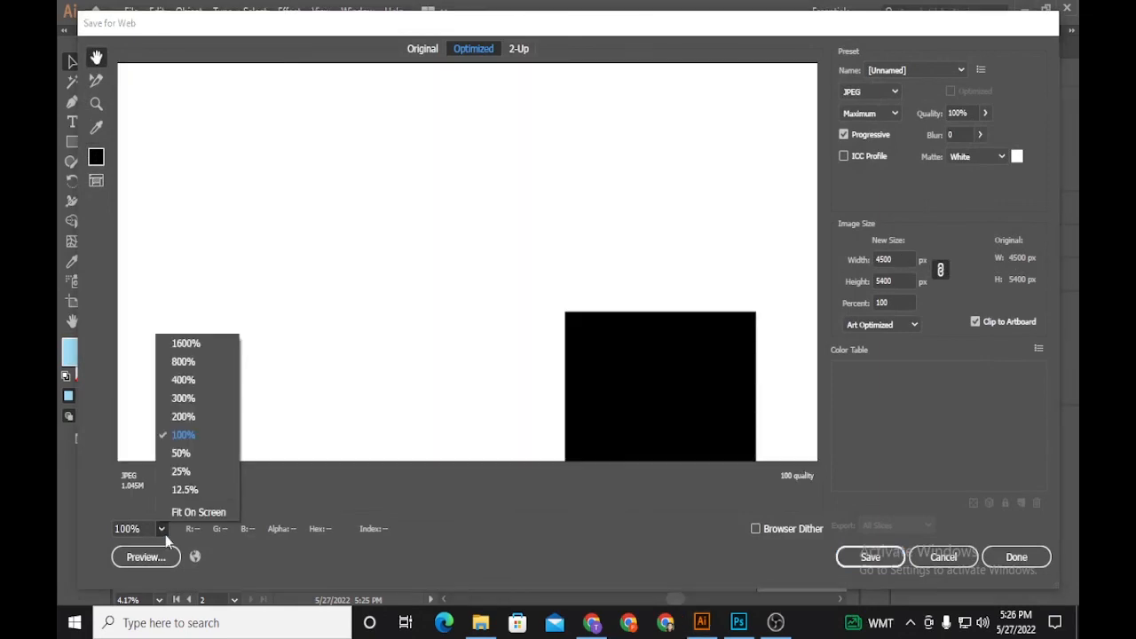
pyautogui.click(199, 512)
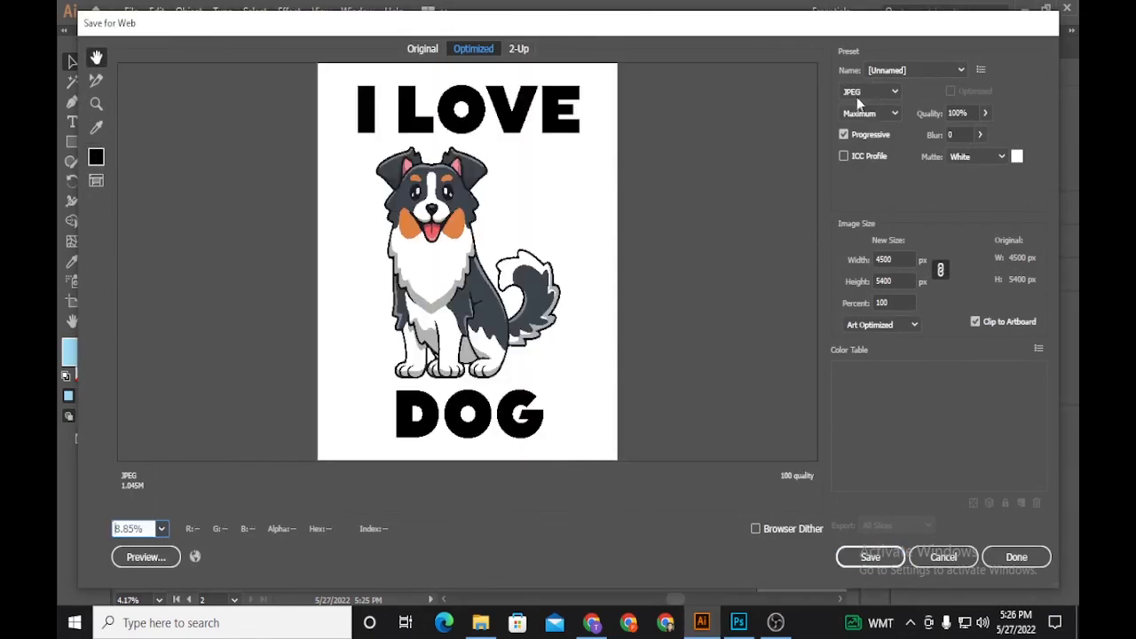
pyautogui.click(890, 91)
pyautogui.click(889, 164)
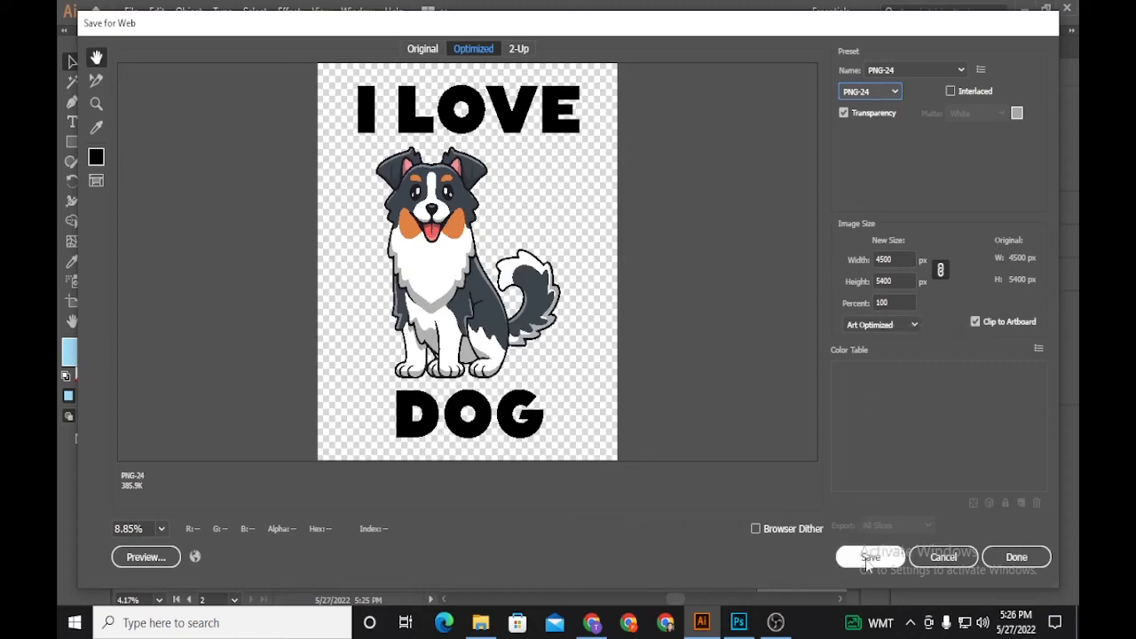
pyautogui.click(943, 557)
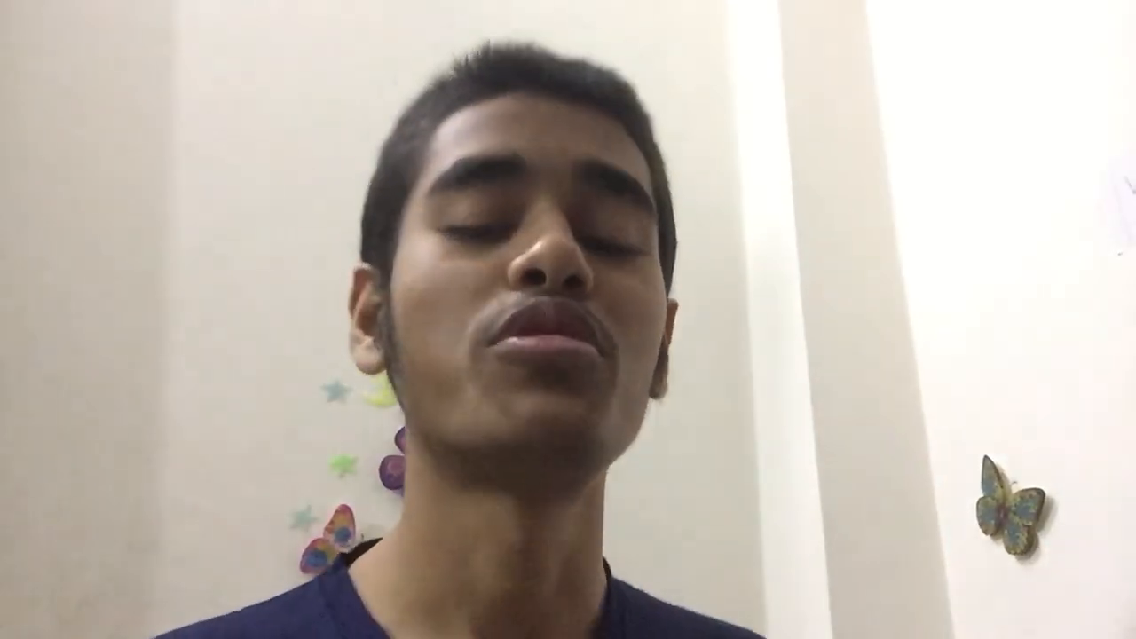